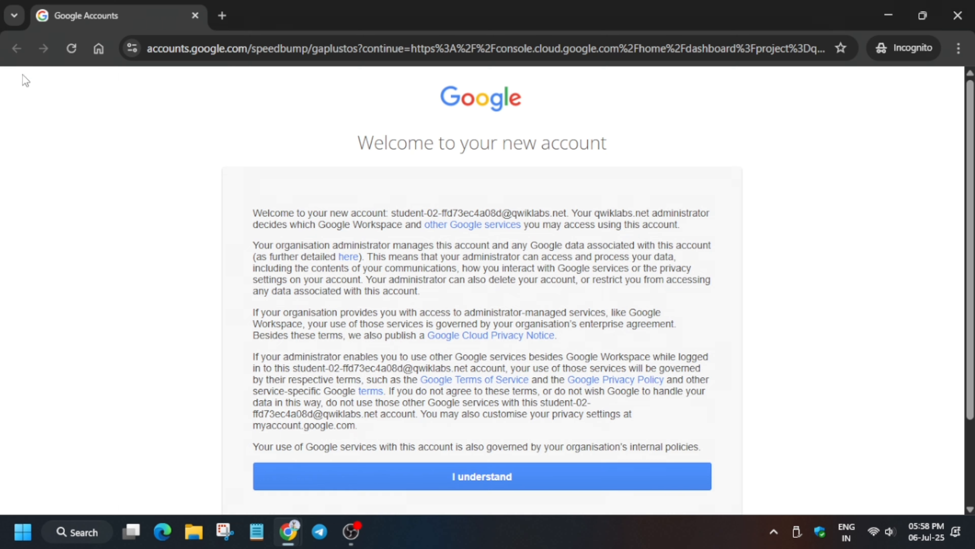
Accept the new account notice and activate Cloud Shell, authorizing it to use the account's credentials
scroll(476, 346, down, 3)
click(478, 367)
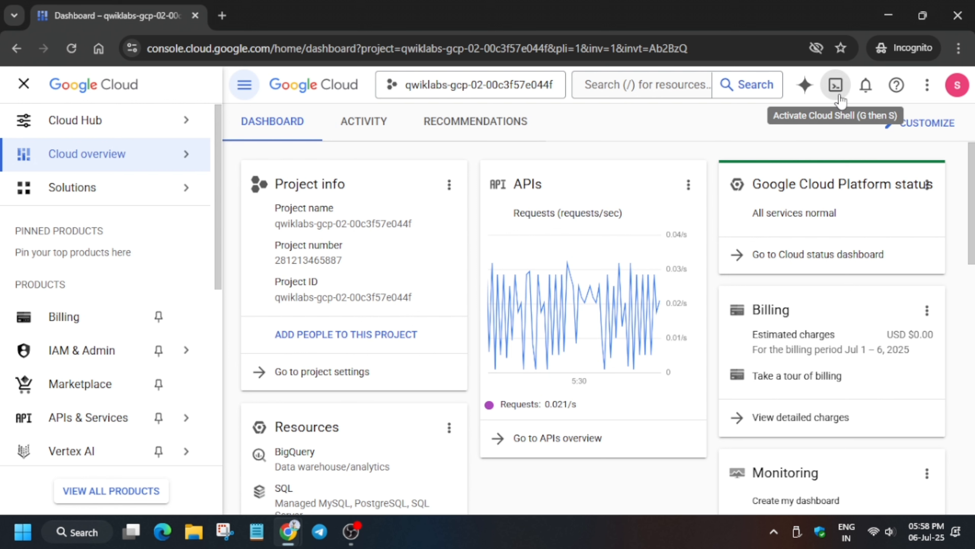
click(845, 93)
click(23, 91)
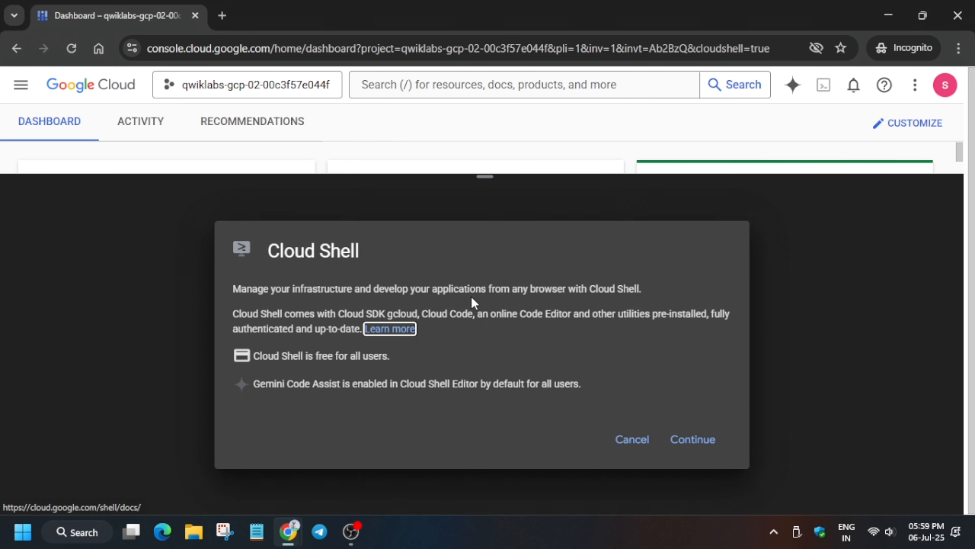
click(693, 440)
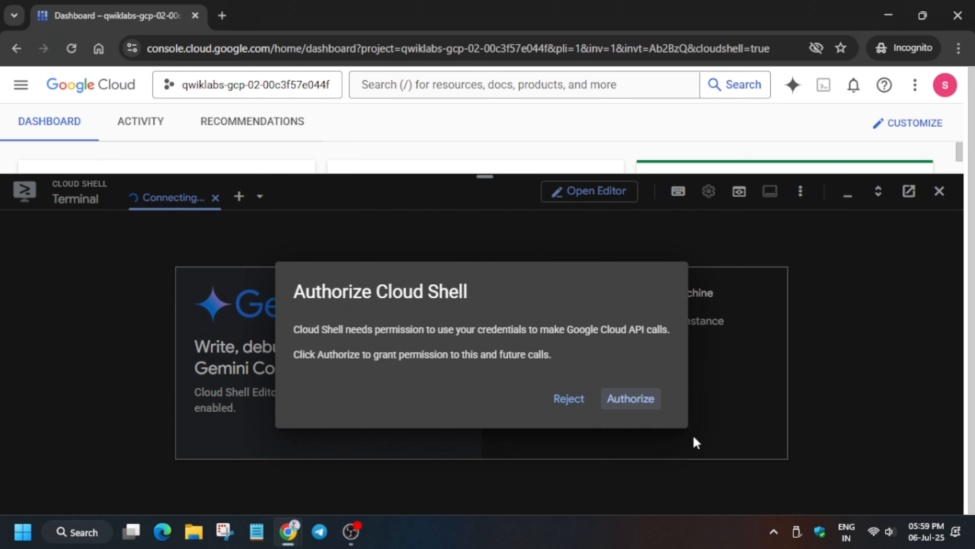
click(628, 395)
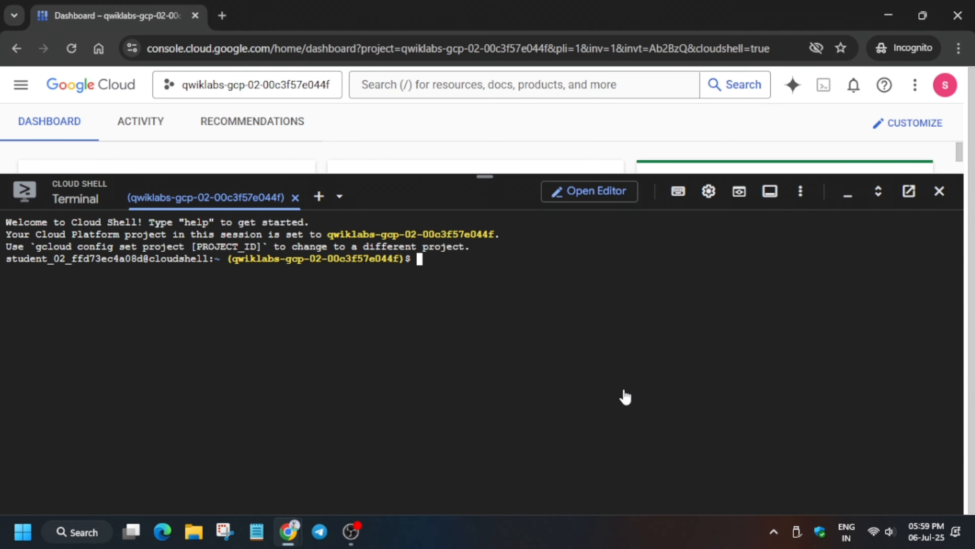
Increase the text size of the Cloud Shell terminal
click(709, 191)
mouse_move(591, 249)
click(500, 322)
click(552, 303)
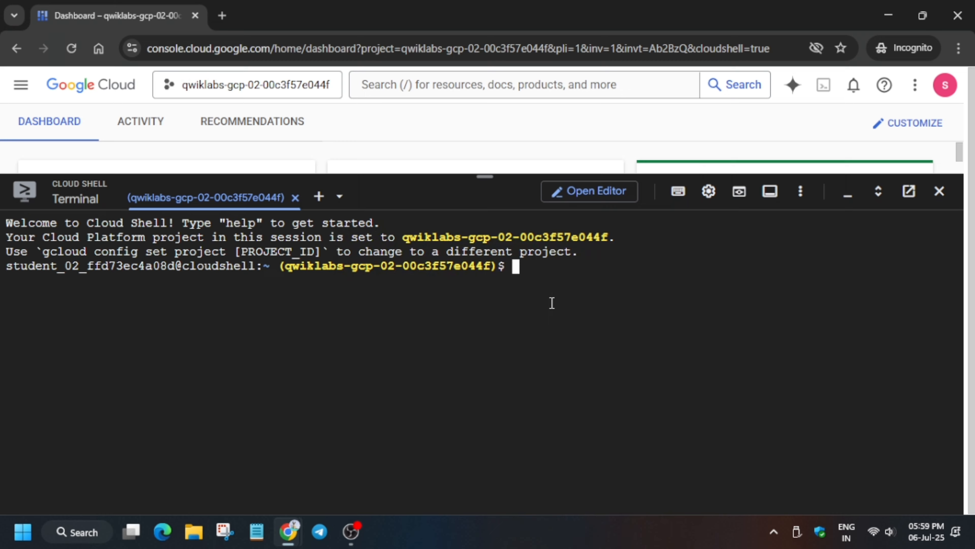
Copy the folder creation command from the lab instructions and run mkdir gcp-course in Cloud Shell
key(alt+Tab)
click(897, 292)
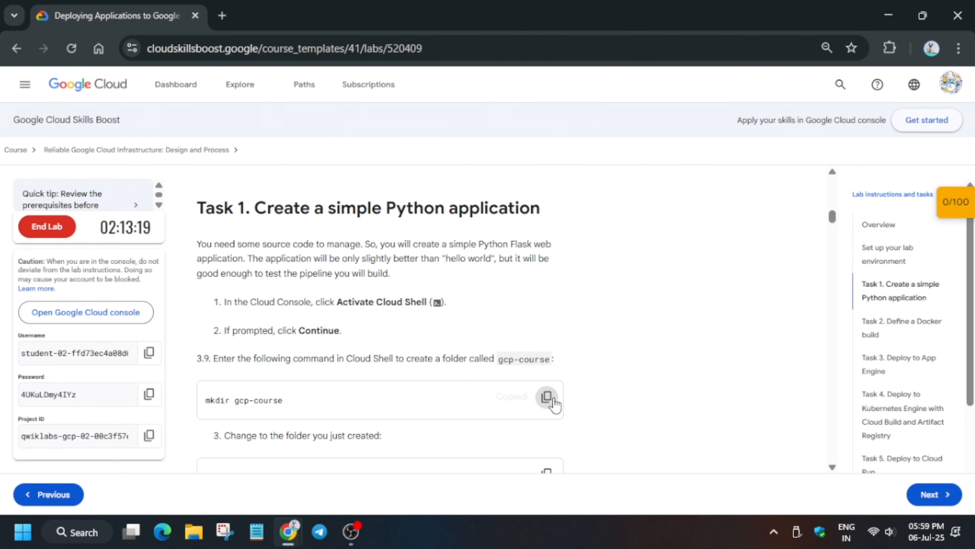
click(546, 396)
key(alt+Tab)
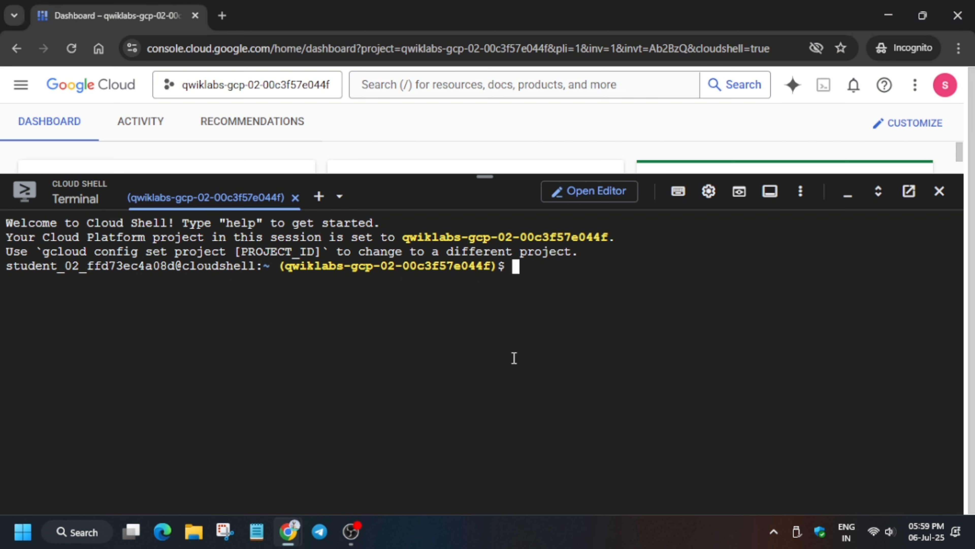
key(ctrl+v)
key(Return)
Copy the next lab command and run cd gcp-course in Cloud Shell
key(alt+Tab)
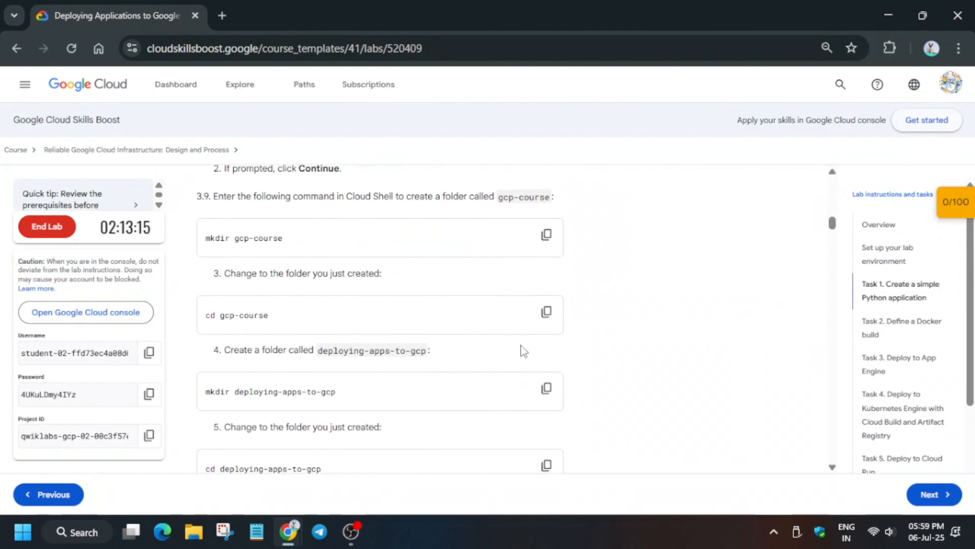
scroll(524, 351, down, 2)
click(546, 247)
key(alt+Tab)
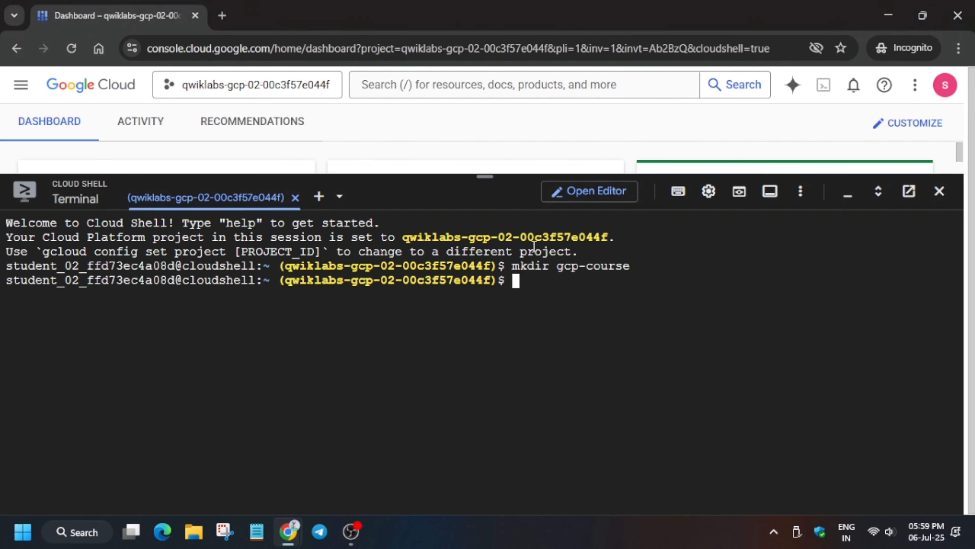
key(ctrl+v)
key(Return)
Copy the subfolder command from the lab and run mkdir deploying-apps-to-gcp in Cloud Shell
key(alt+Tab)
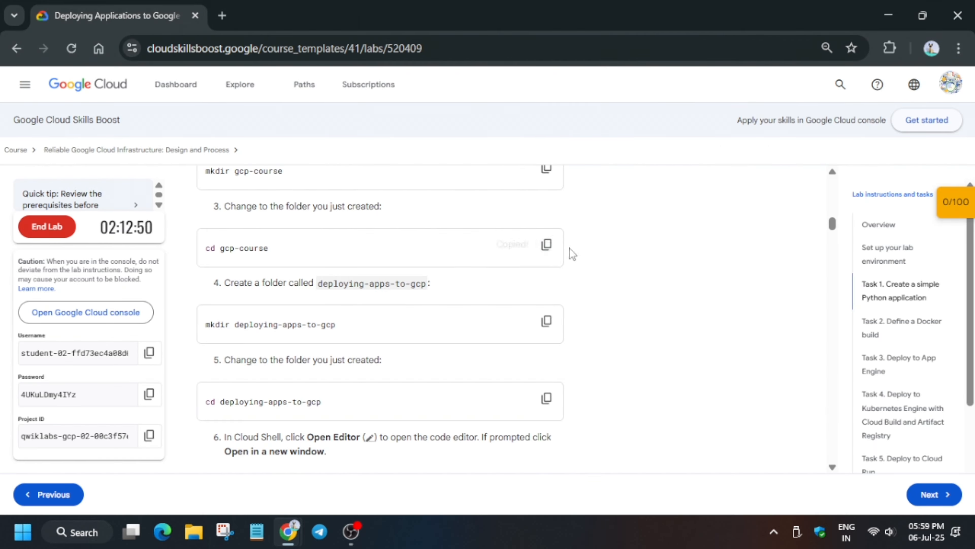
scroll(570, 253, down, 2)
click(556, 245)
key(alt+Tab)
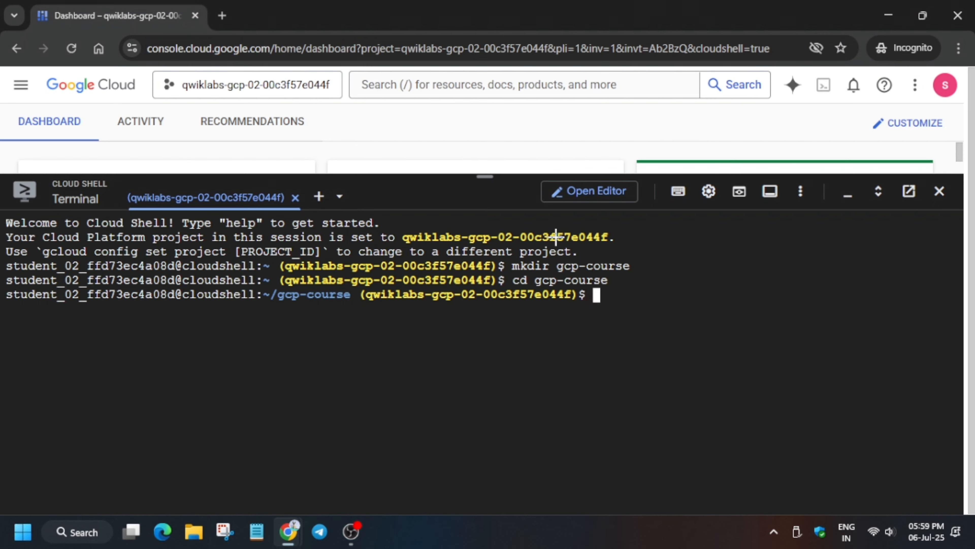
key(ctrl+v)
key(Return)
Copy the lab's change-directory command and run cd deploying-apps-to-gcp in Cloud Shell
key(alt+Tab)
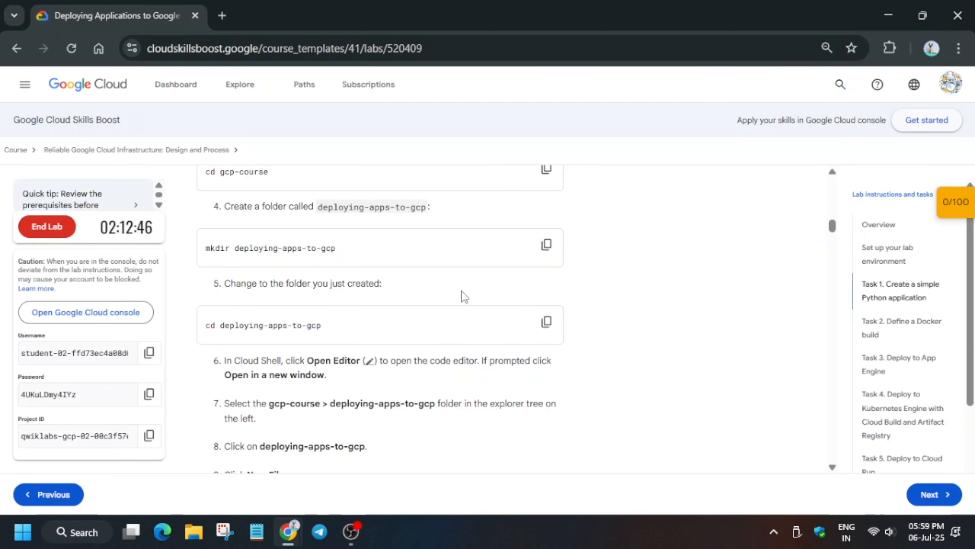
click(556, 325)
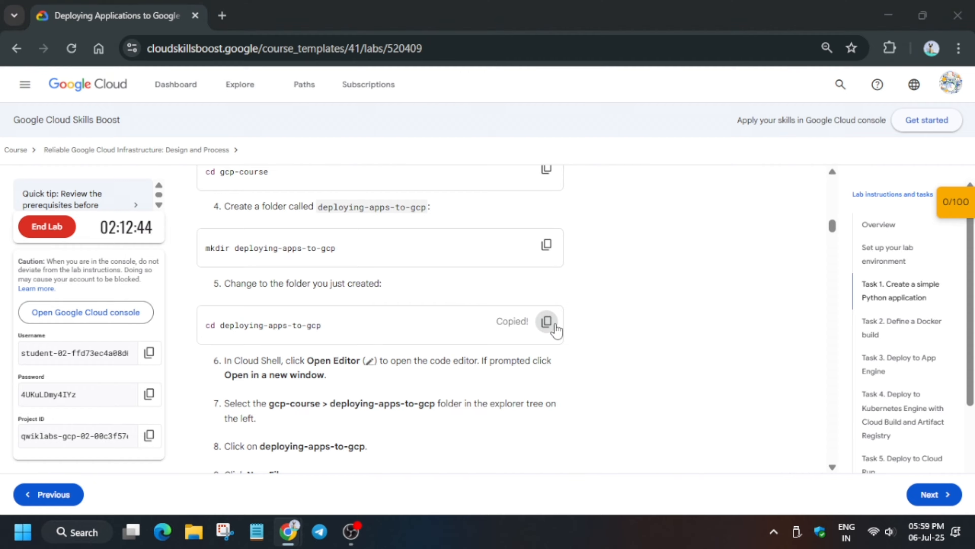
key(alt+Tab)
key(ctrl+v)
key(Return)
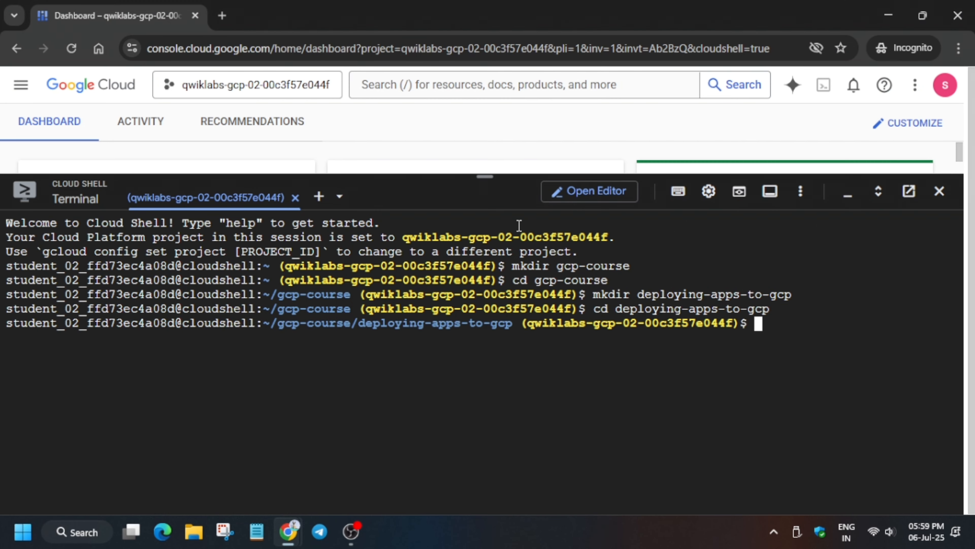
Open the Cloud Shell Editor and clear its startup prompts, allowing clipboard access and closing the setup walkthrough
click(571, 192)
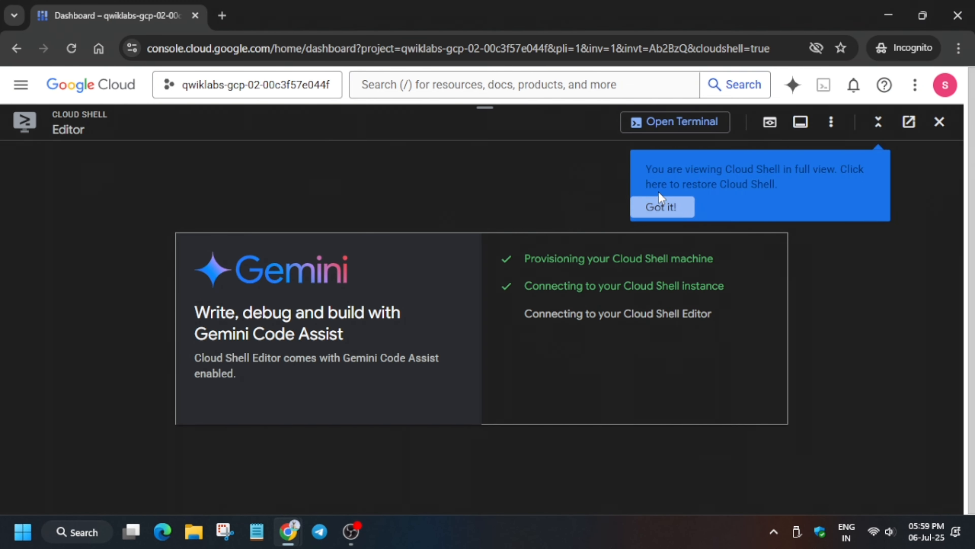
click(672, 209)
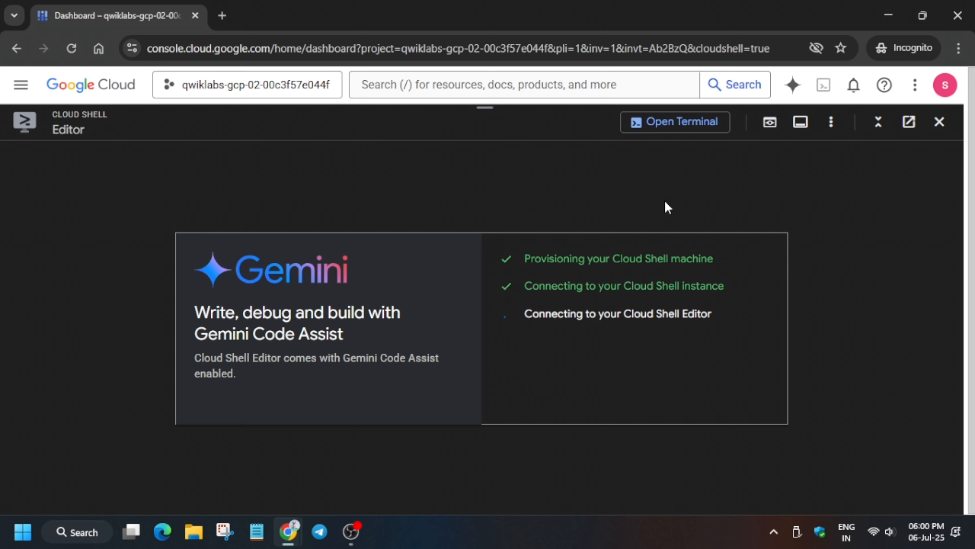
click(56, 227)
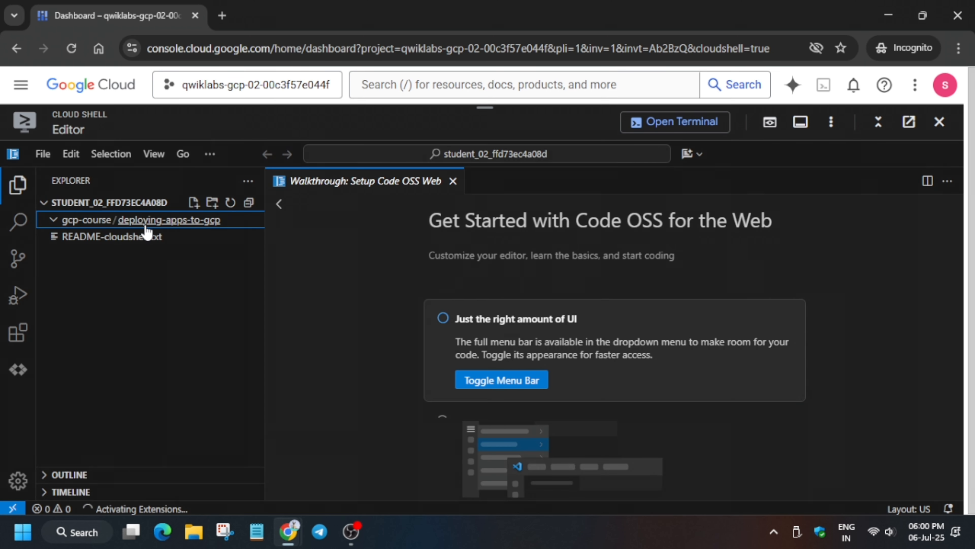
click(146, 221)
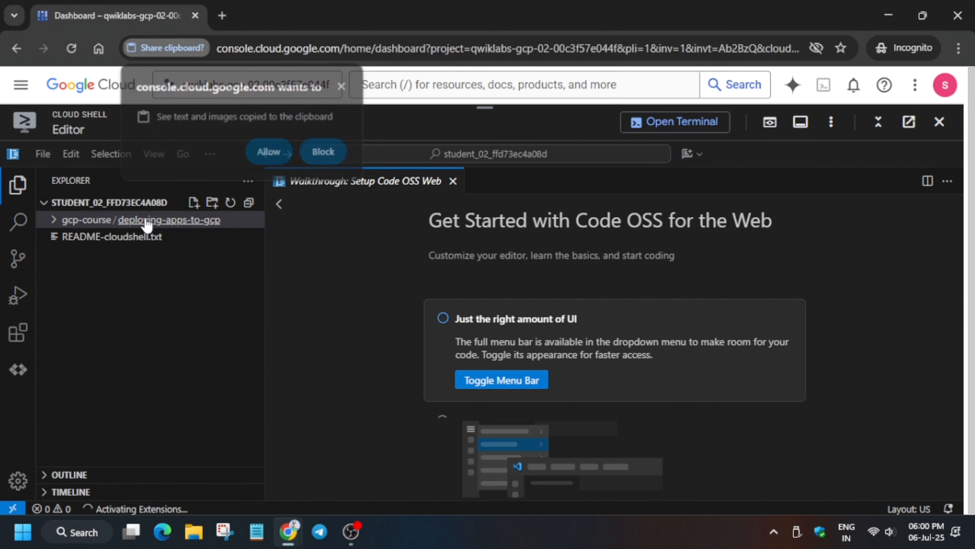
click(273, 160)
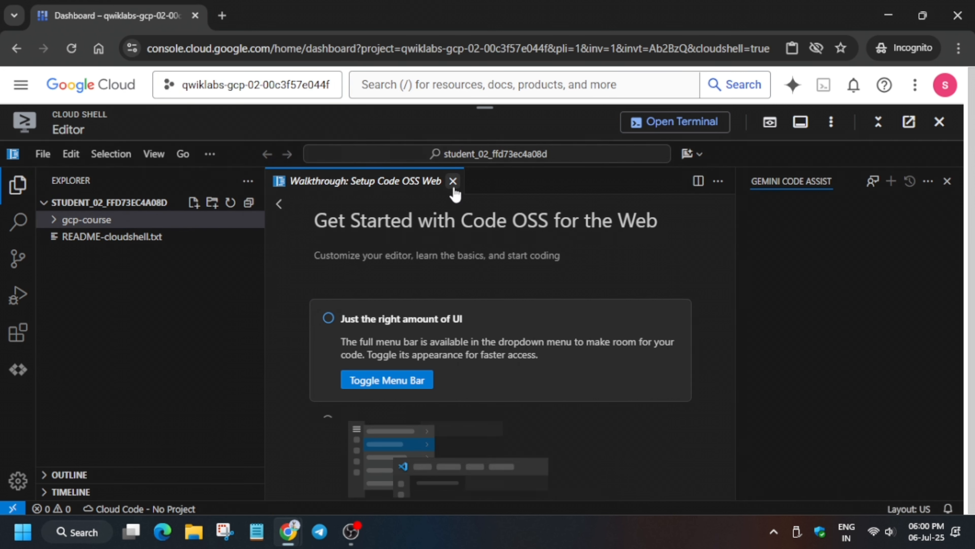
click(453, 181)
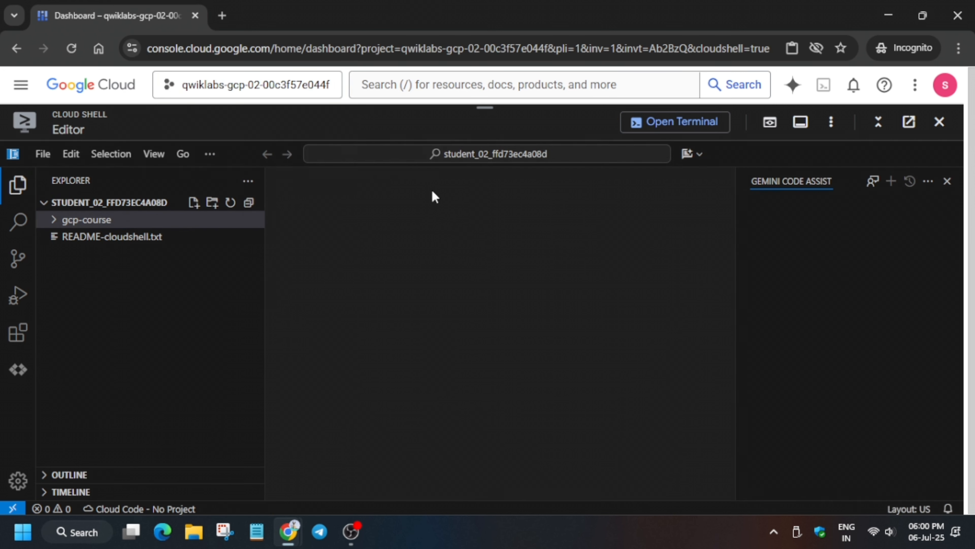
Create a new file in the gcp-course/deploying-apps-to-gcp folder, using the name main.py copied from the lab instructions
click(155, 222)
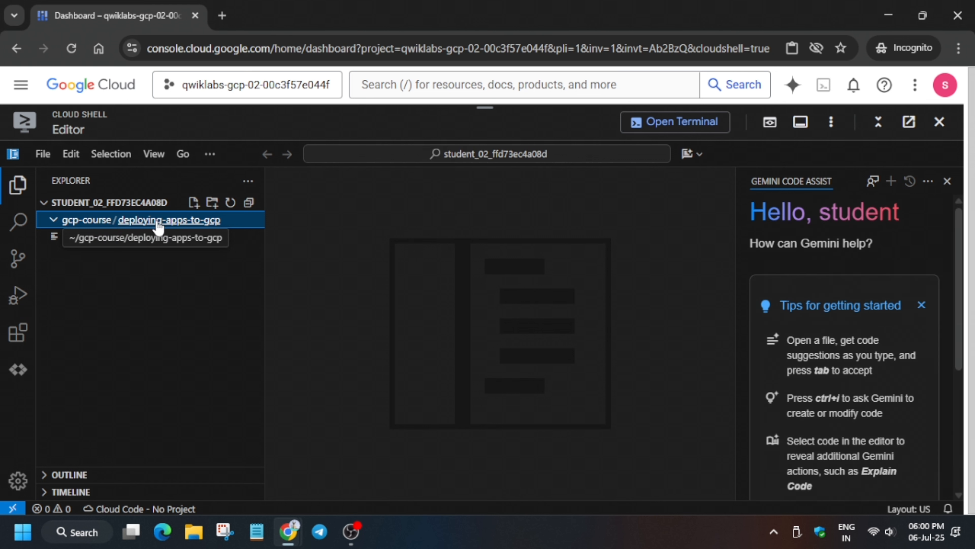
right_click(161, 225)
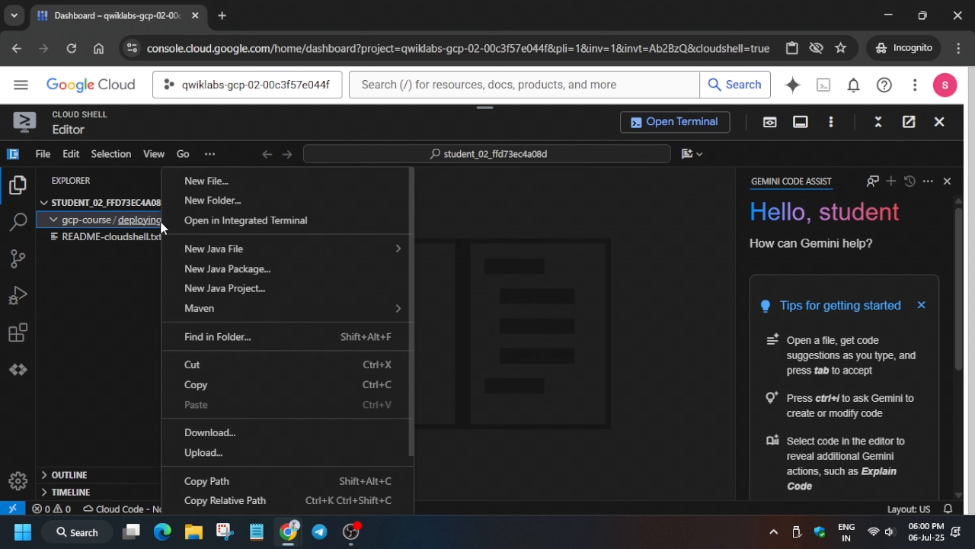
click(179, 184)
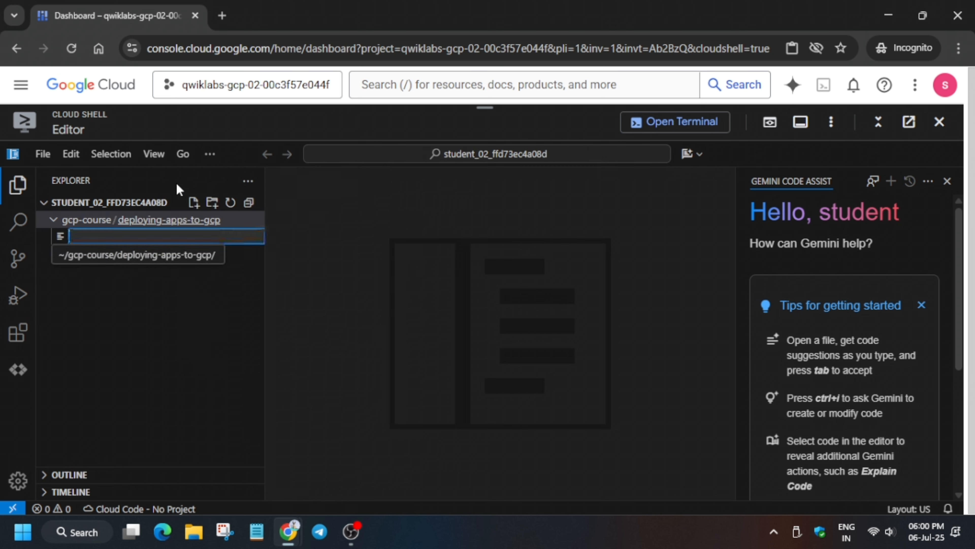
key(alt+Tab)
scroll(384, 330, down, 4)
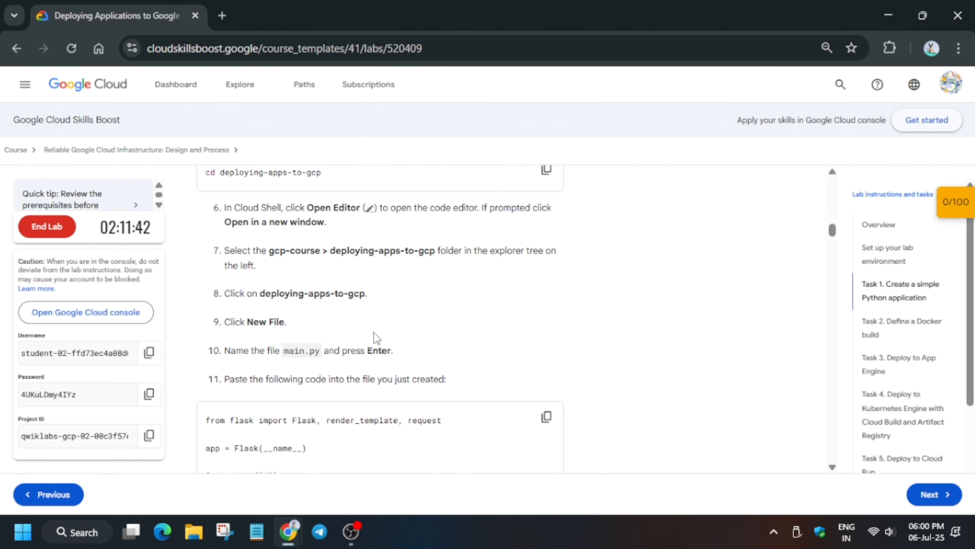
drag(284, 350, 320, 352)
key(ctrl+c)
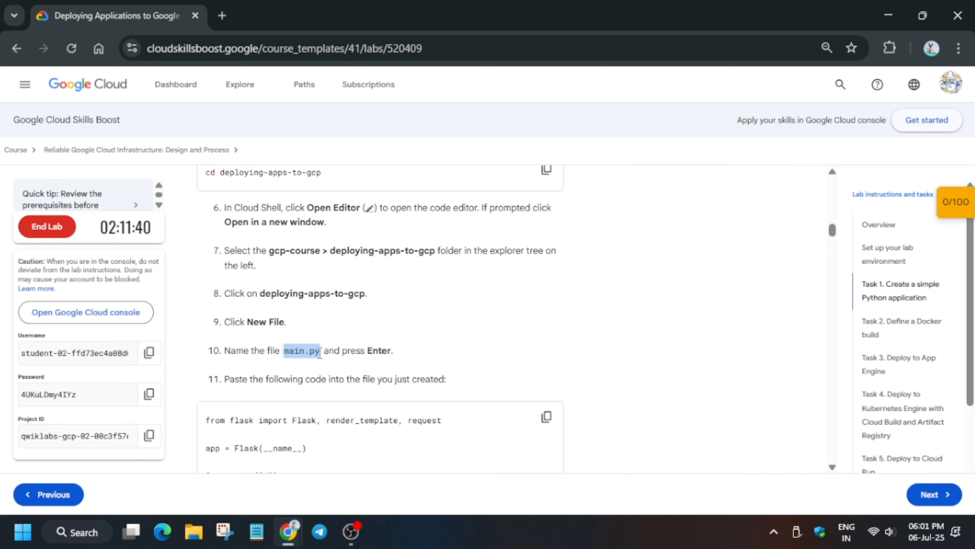
key(alt+Tab)
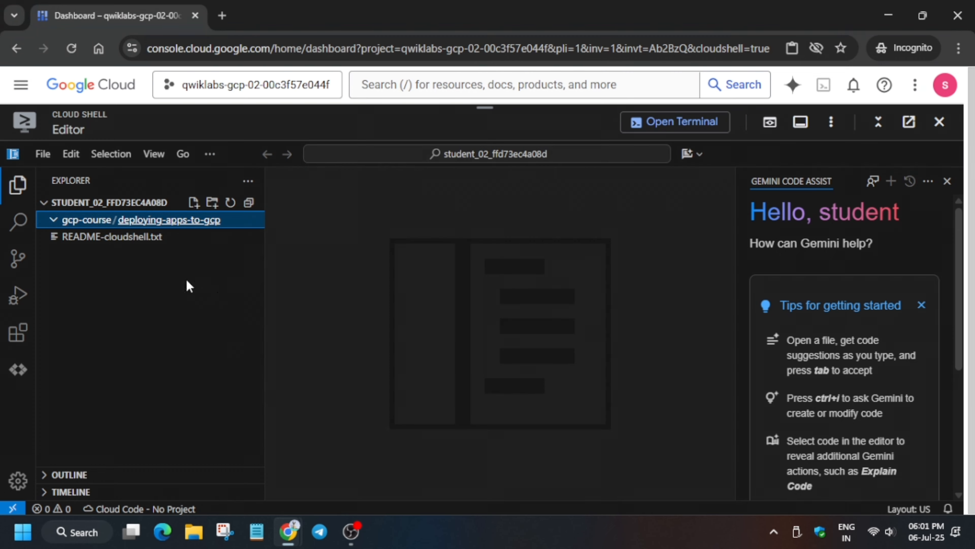
right_click(210, 226)
click(237, 184)
key(ctrl+v)
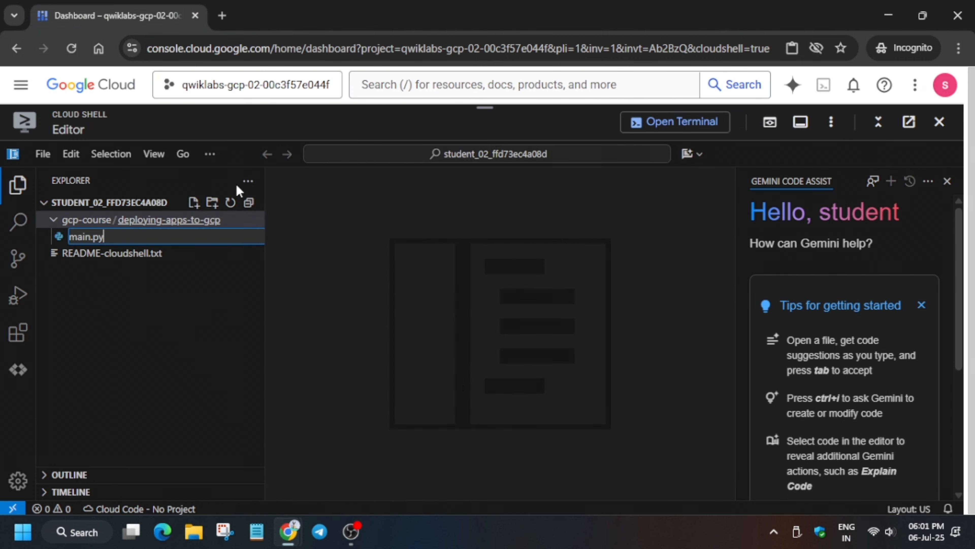
key(Return)
Copy the Flask application code from the lab instructions and paste it into main.py
key(alt+Tab)
scroll(576, 301, down, 3)
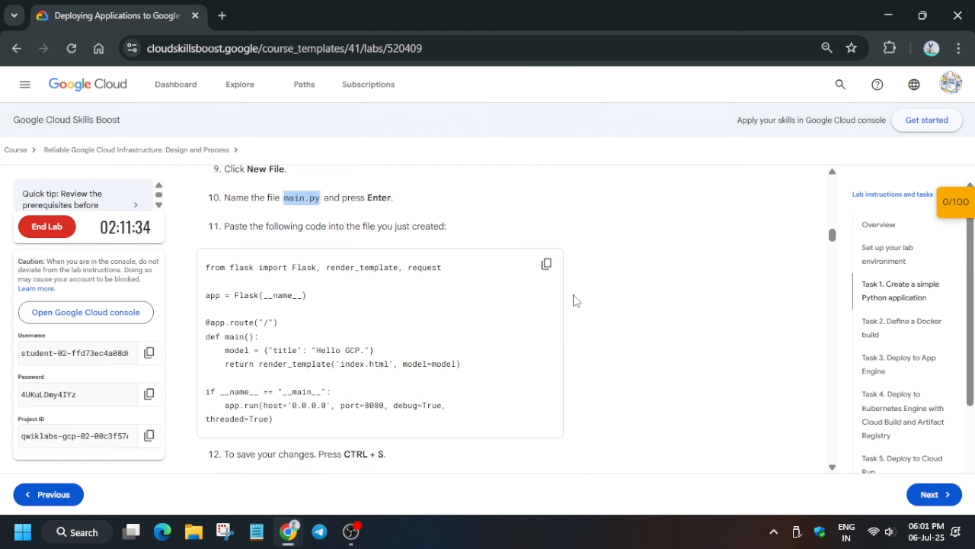
click(547, 263)
scroll(542, 265, down, 5)
key(alt+Tab)
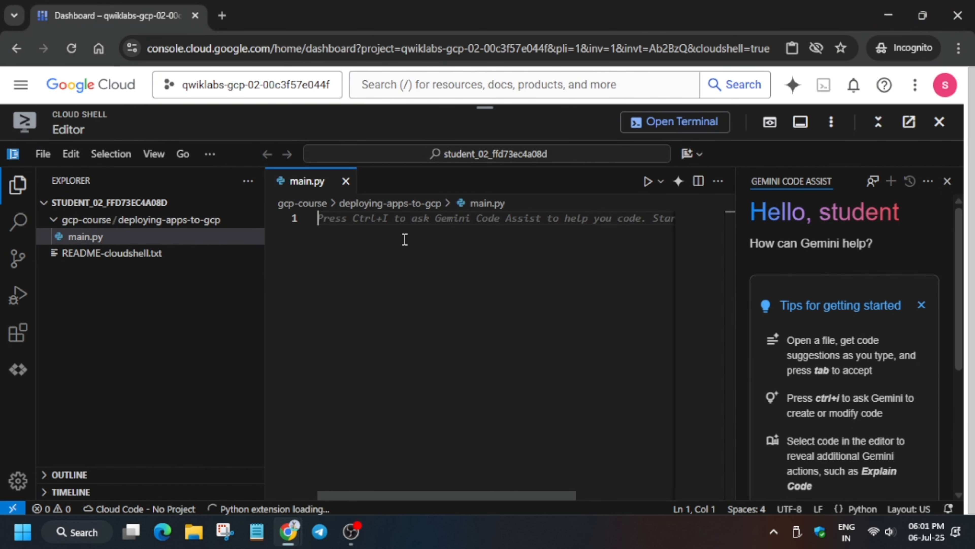
key(ctrl+v)
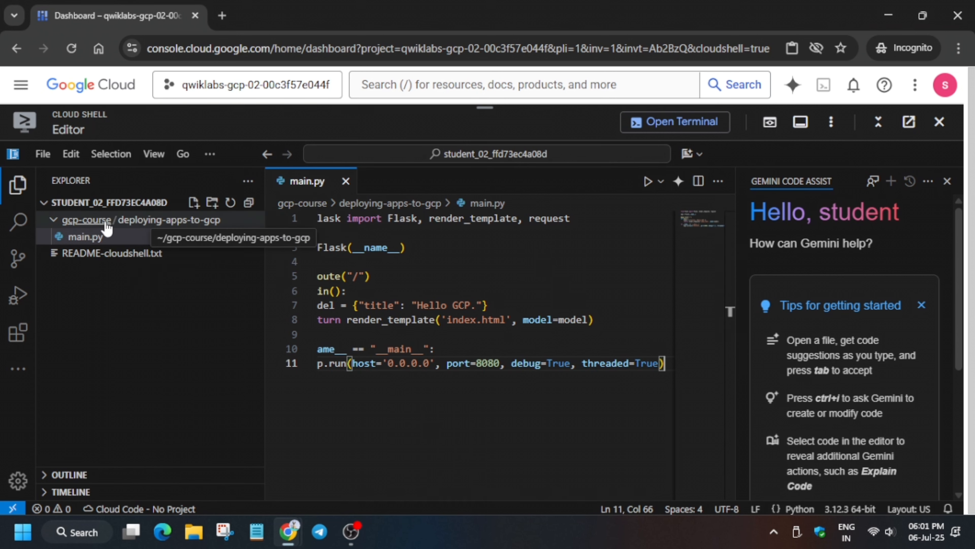
Create a new folder named templates, as given in the lab instructions, inside the deploying-apps-to-gcp folder
key(alt+Tab)
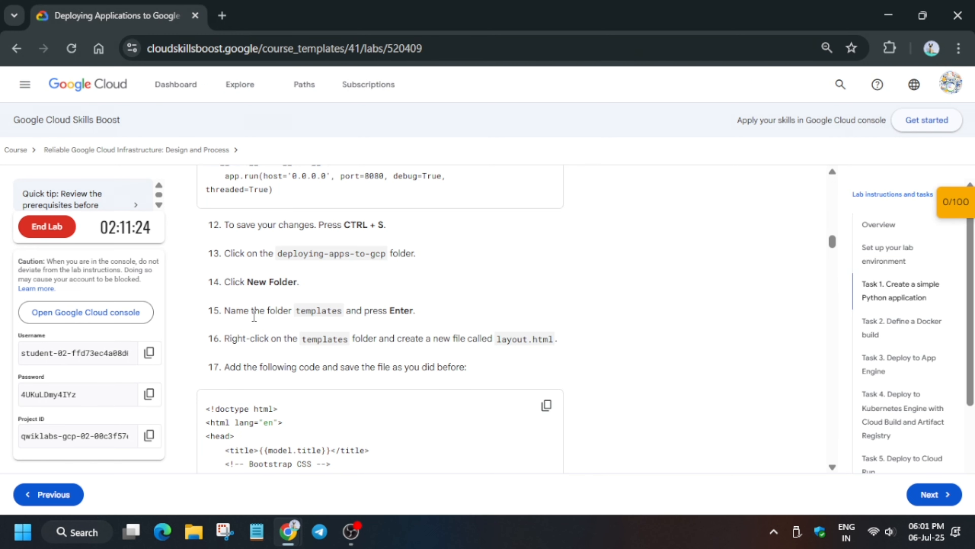
drag(297, 309, 349, 309)
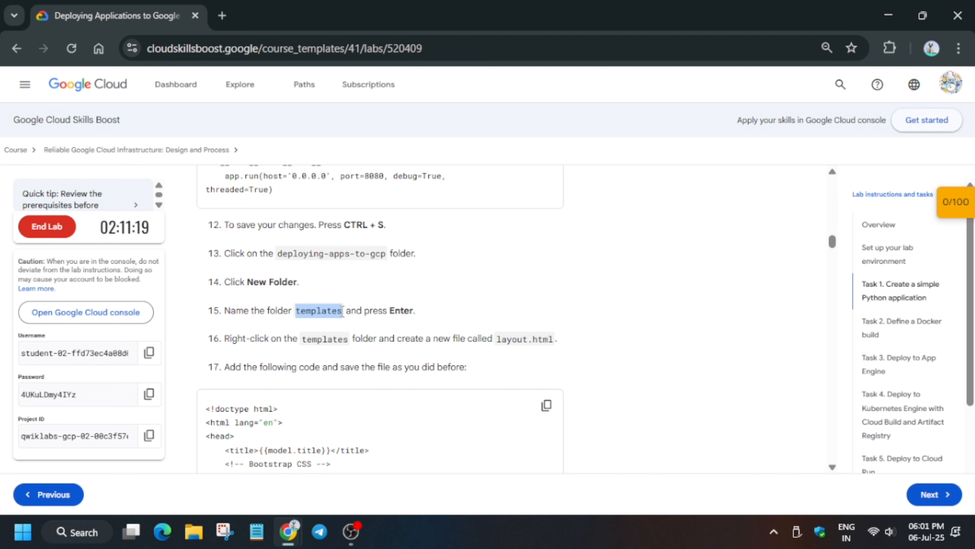
key(alt+Tab)
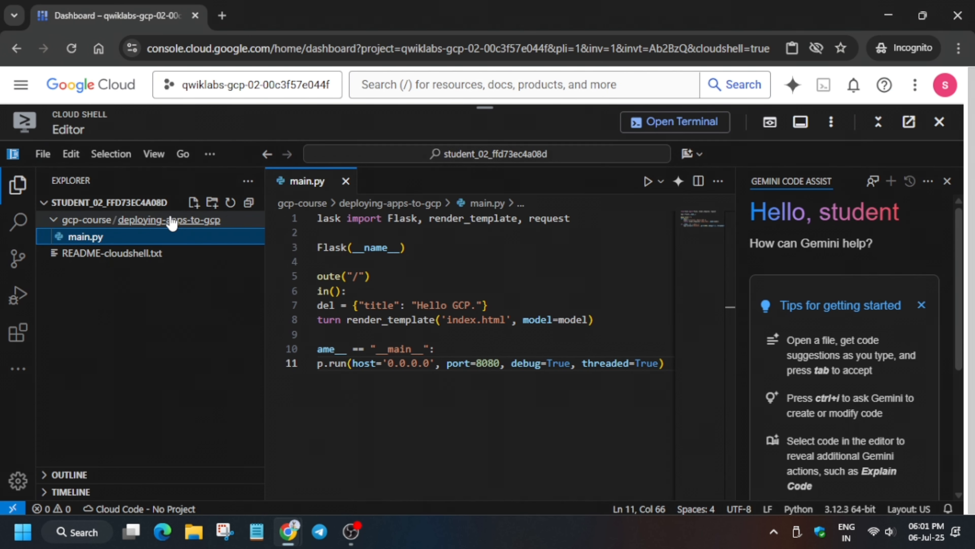
click(171, 222)
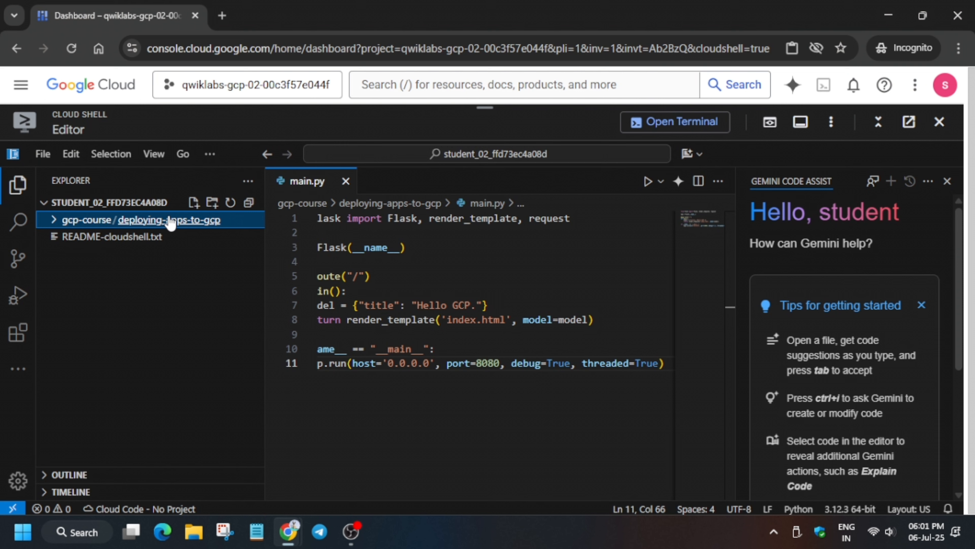
right_click(170, 222)
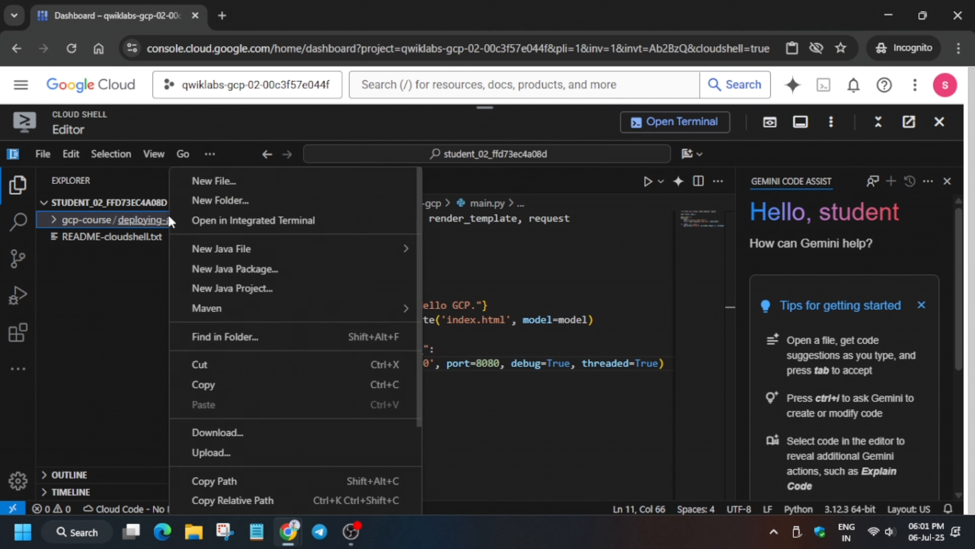
click(183, 209)
text(templates)
key(Return)
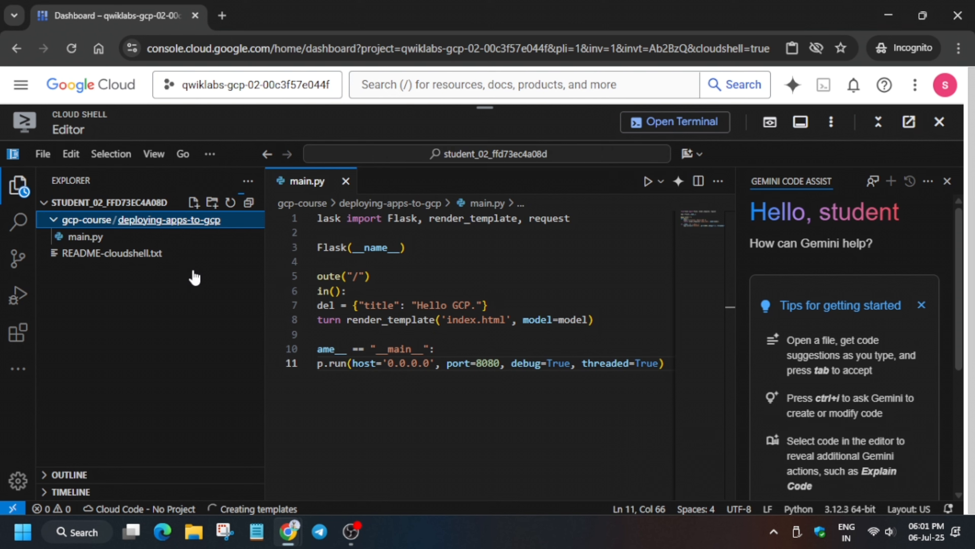
Create a new file in the templates folder, using the name layout.html copied from the lab instructions
right_click(188, 243)
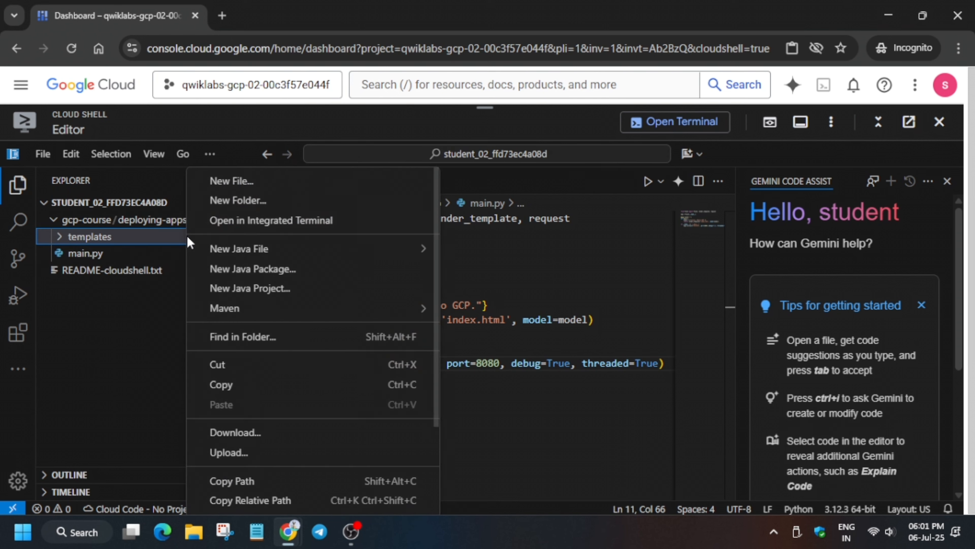
key(alt+Tab)
scroll(260, 298, down, 1)
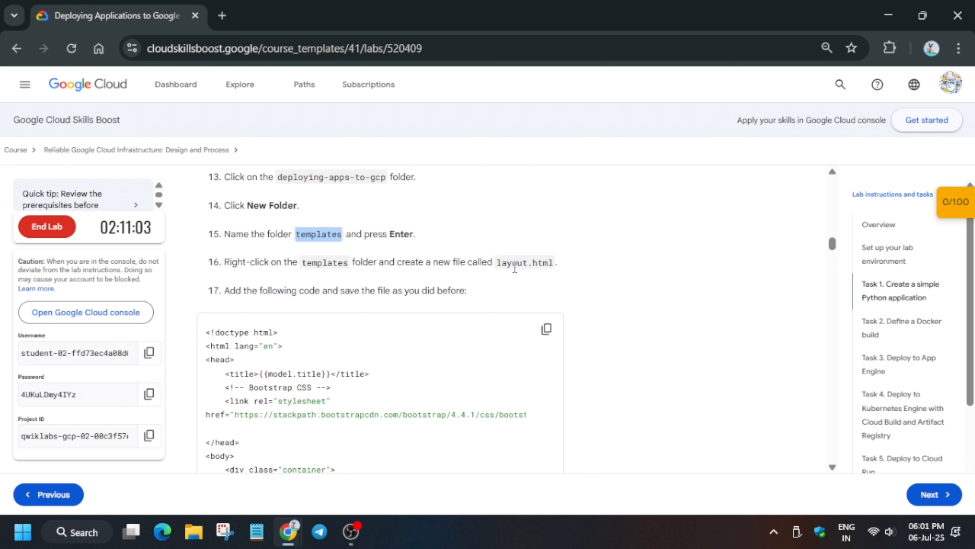
drag(496, 263, 553, 268)
key(ctrl+c)
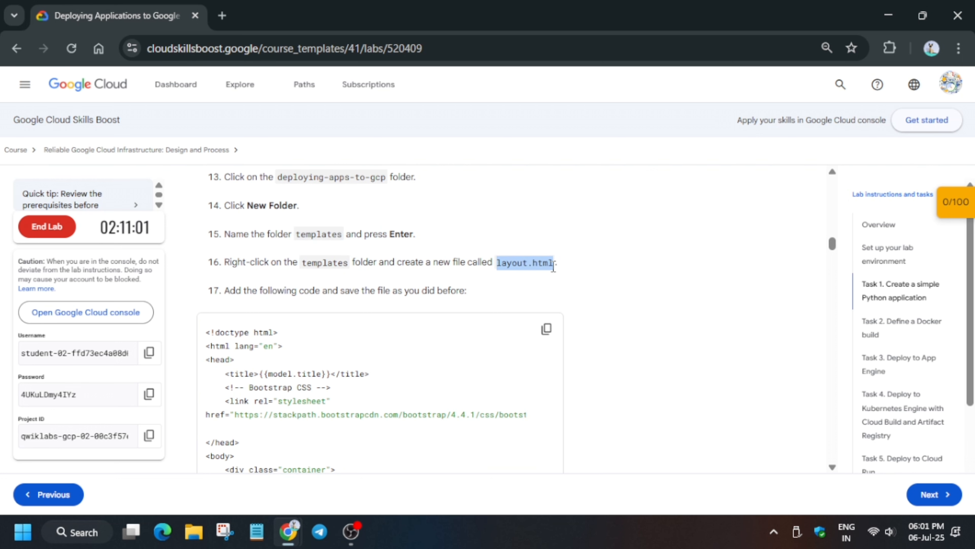
key(alt+Tab)
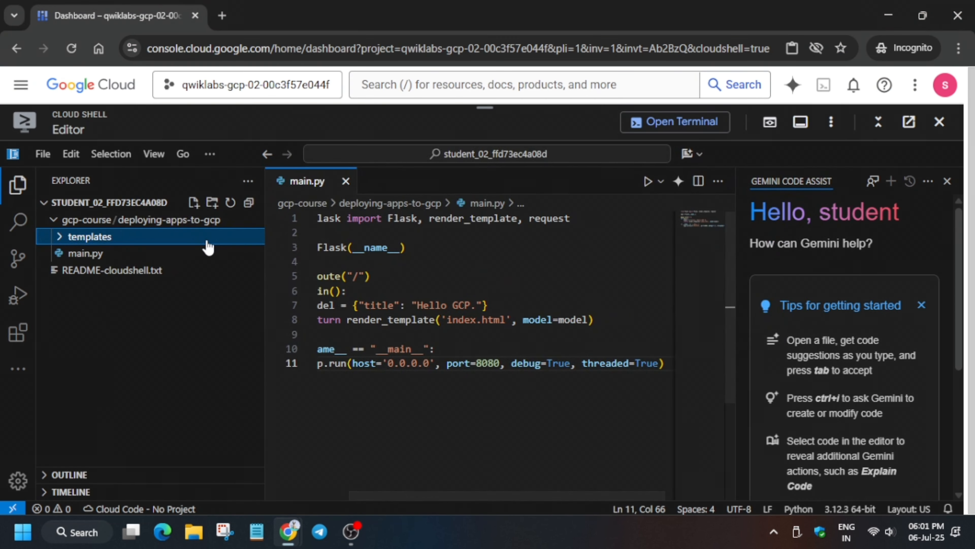
right_click(168, 250)
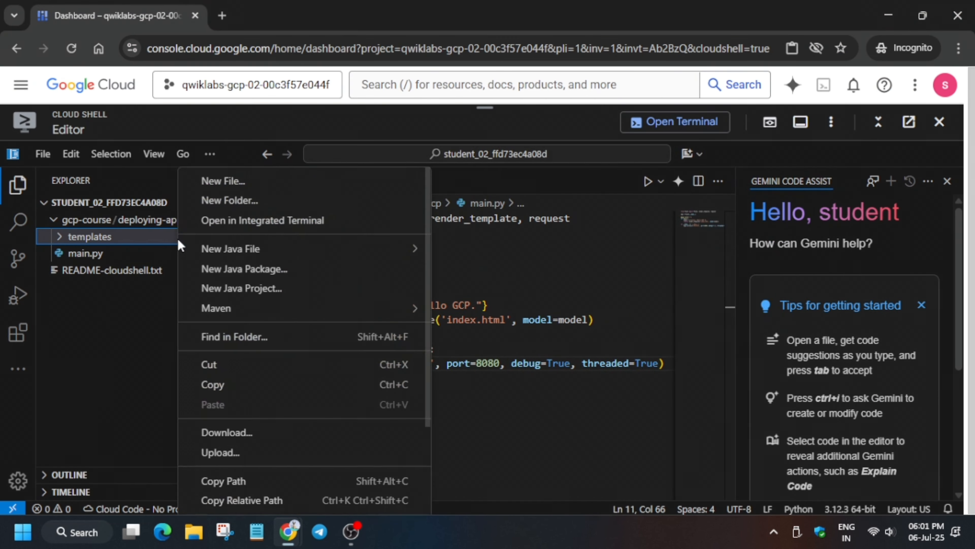
click(228, 186)
key(ctrl+v)
key(Return)
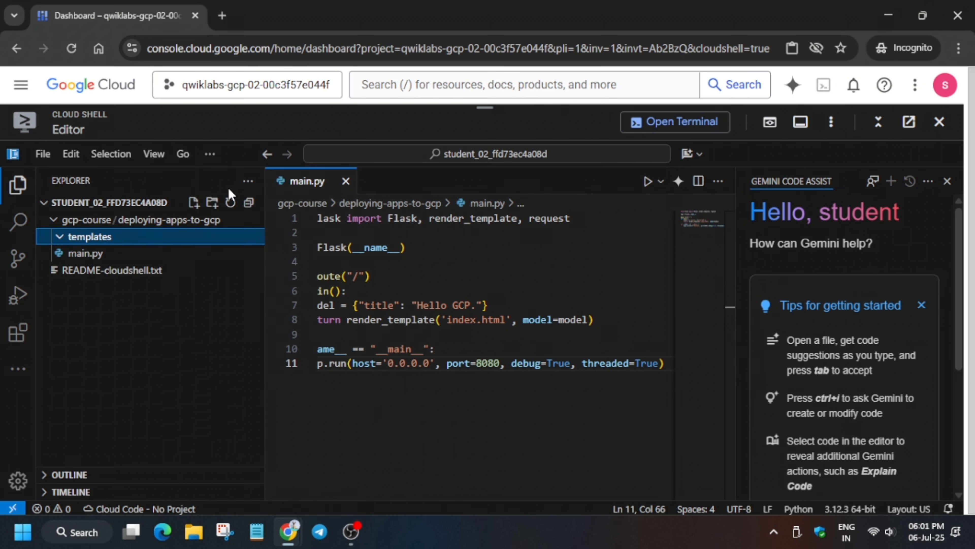
Copy the Bootstrap page layout code from the lab instructions and paste it into layout.html
key(alt+Tab)
click(547, 329)
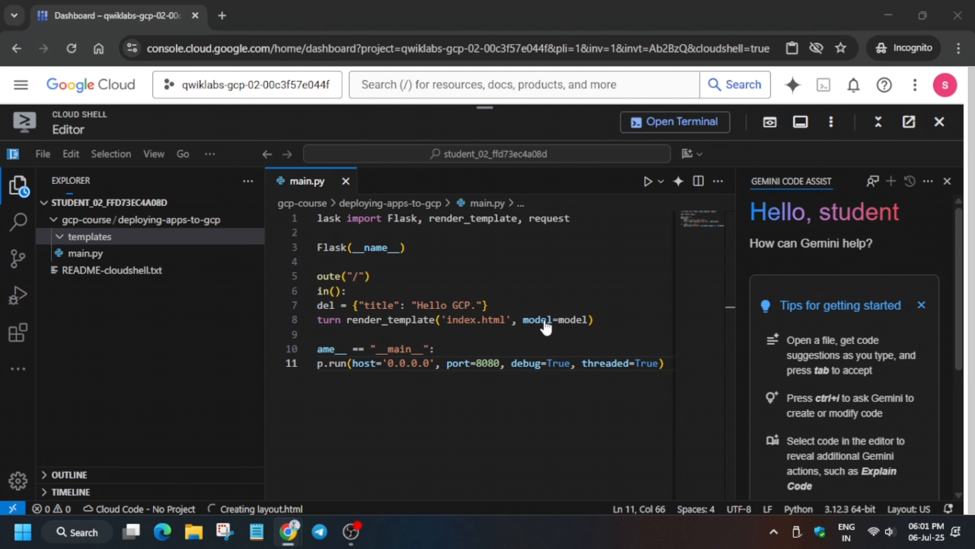
key(alt+Tab)
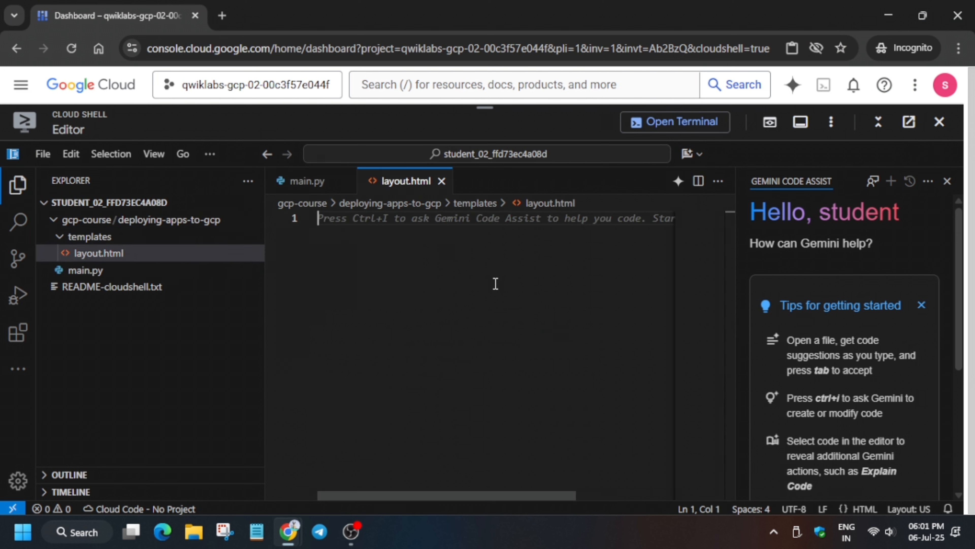
key(ctrl+v)
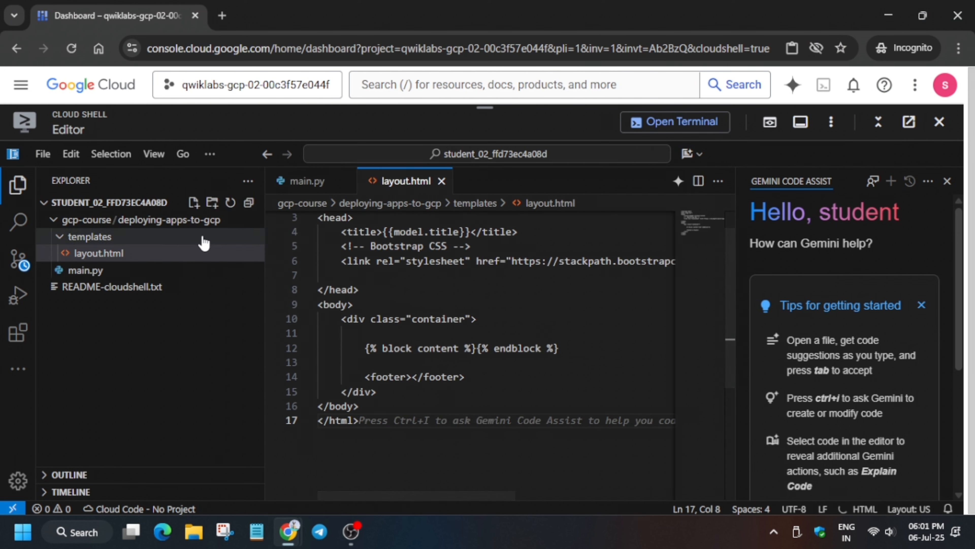
Add another file to the templates folder, using the name index.html copied from the lab instructions
key(alt+Tab)
scroll(463, 333, down, 5)
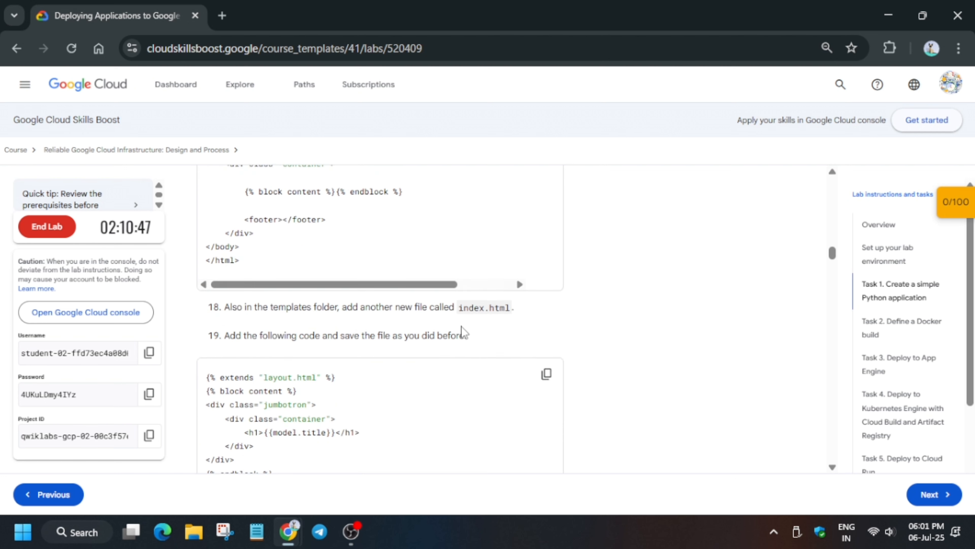
drag(459, 308, 511, 309)
key(ctrl+c)
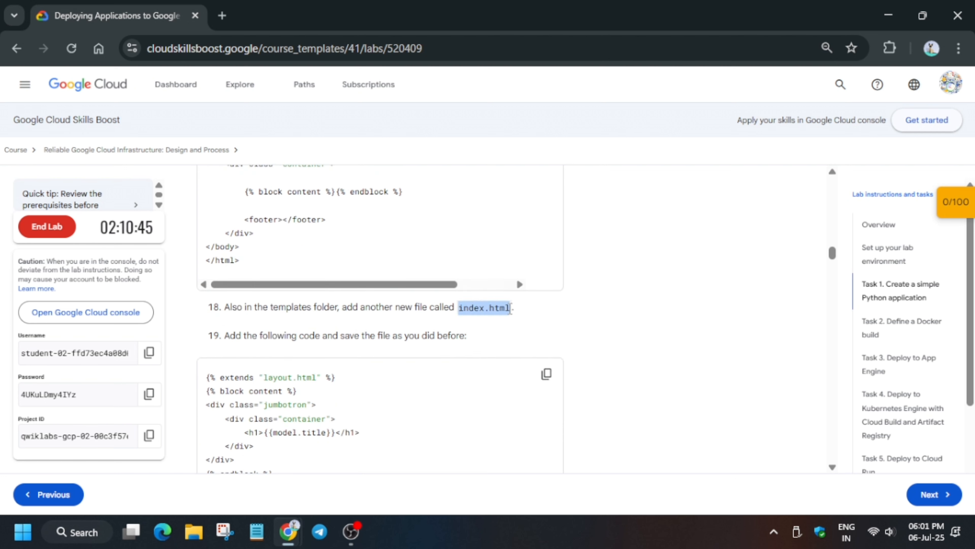
key(alt+Tab)
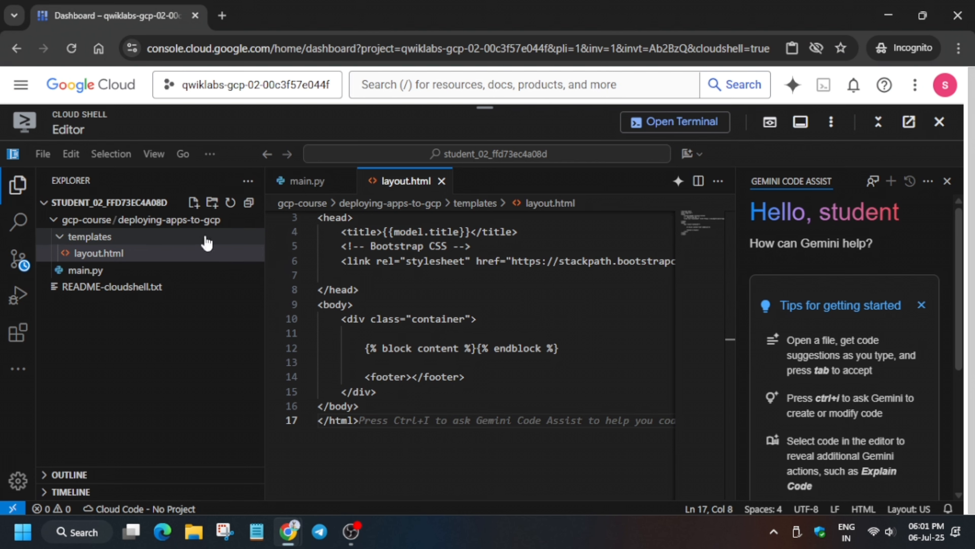
right_click(149, 242)
click(143, 236)
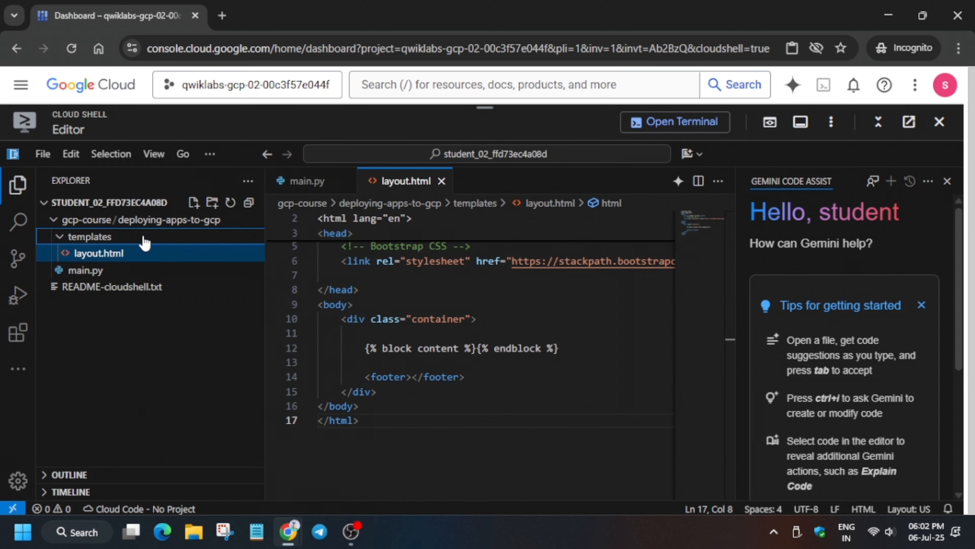
click(143, 236)
right_click(143, 236)
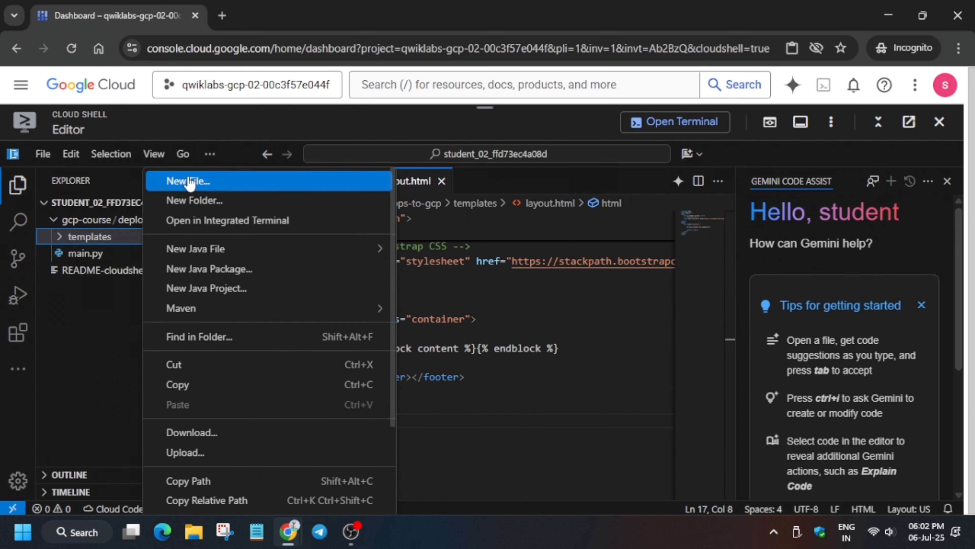
click(190, 185)
key(ctrl+v)
key(Return)
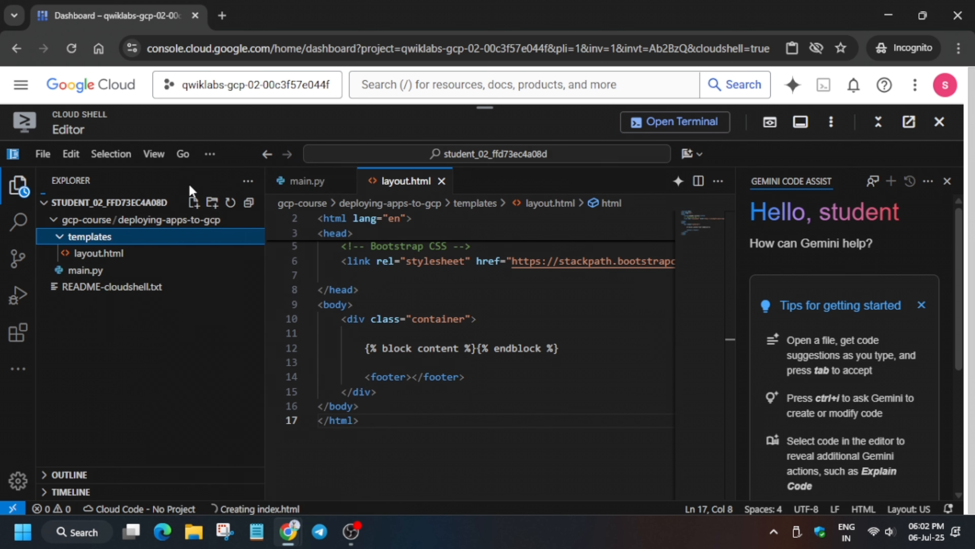
Copy the template code that extends layout.html from the lab instructions and paste it into index.html
key(alt+Tab)
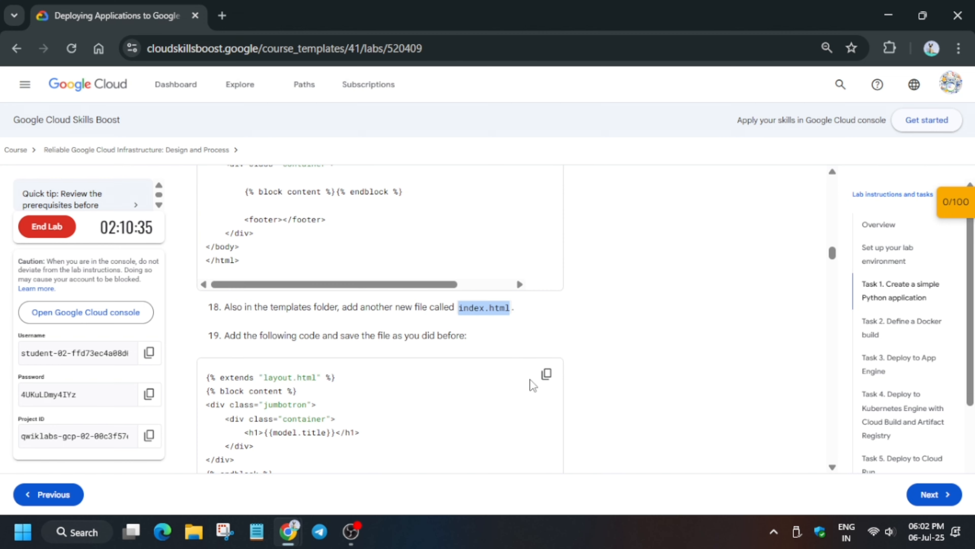
click(547, 374)
key(alt+Tab)
key(ctrl+v)
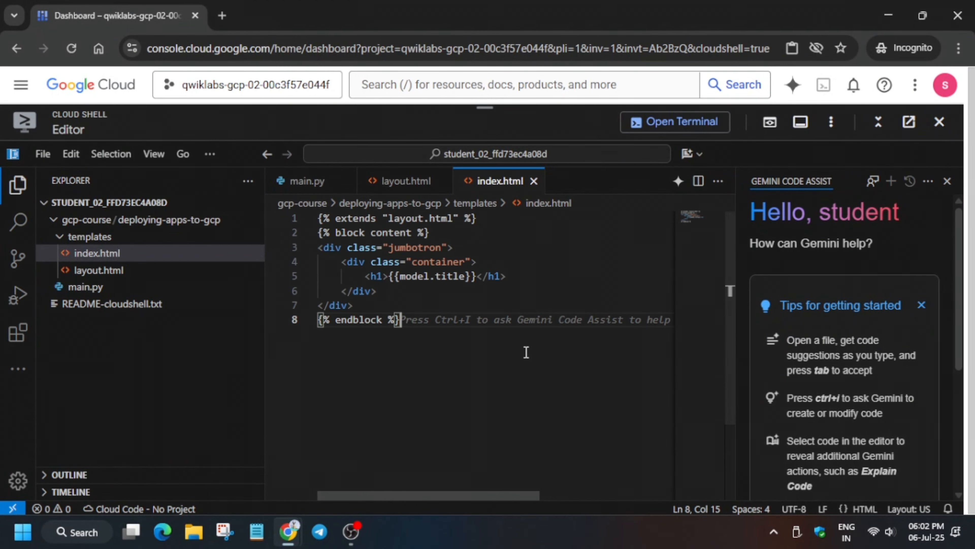
Create a new file named requirements.txt in the deploying-apps-to-gcp folder, outside the templates folder, as the lab instructions specify
key(alt+Tab)
scroll(484, 357, down, 5)
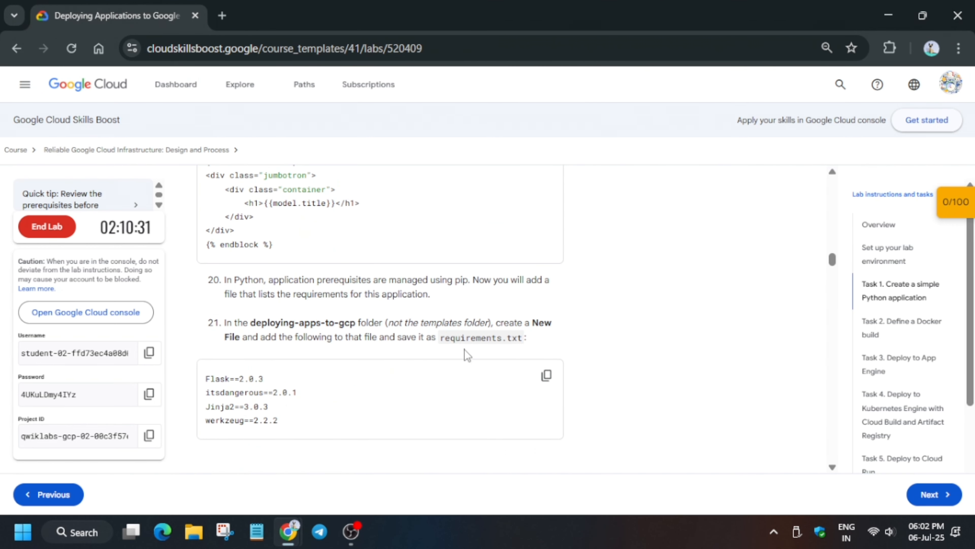
scroll(343, 338, down, 2)
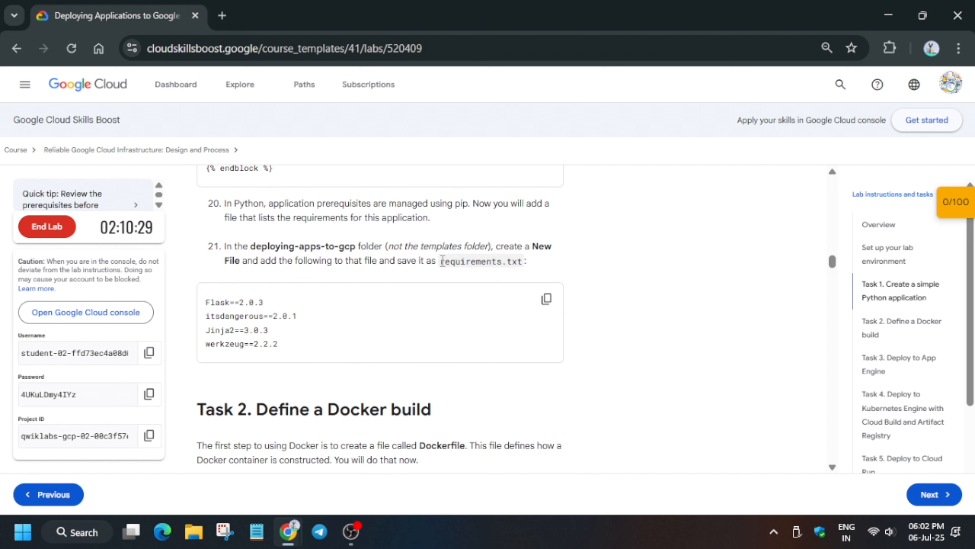
drag(442, 262, 510, 262)
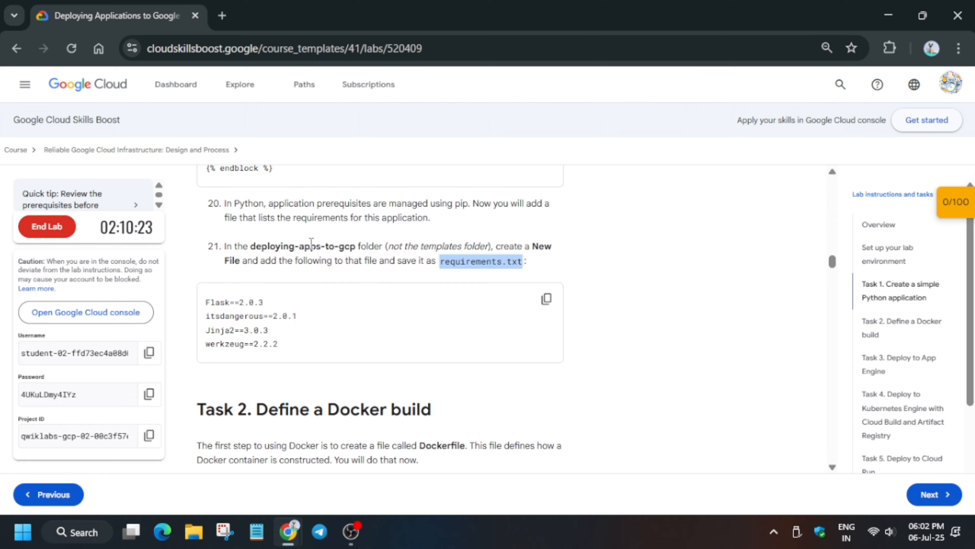
key(alt+Tab)
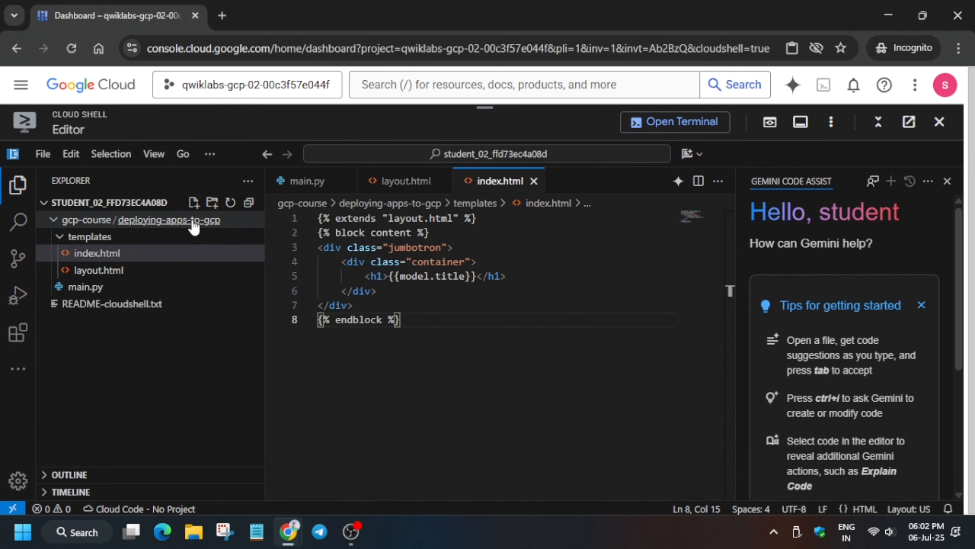
click(193, 222)
right_click(195, 222)
click(227, 183)
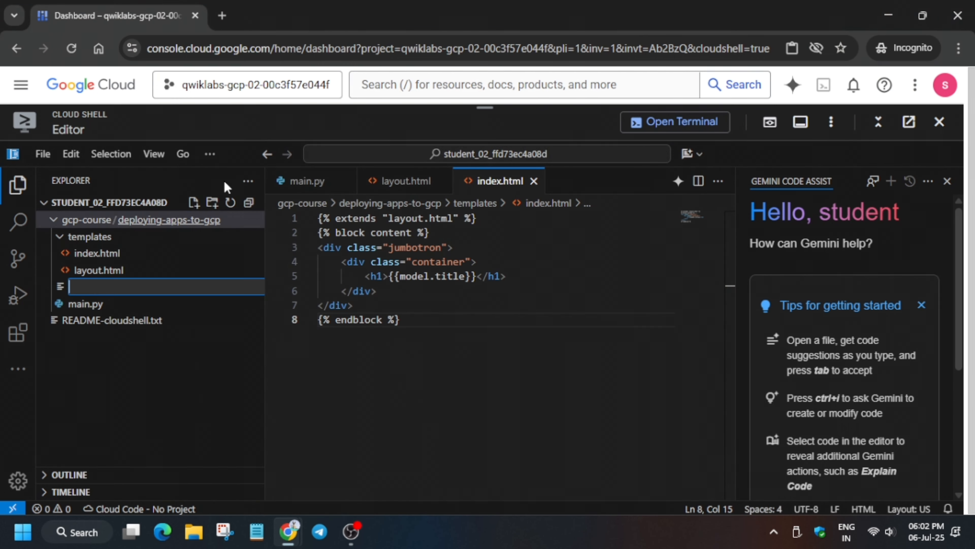
text(requirements.txt)
key(Return)
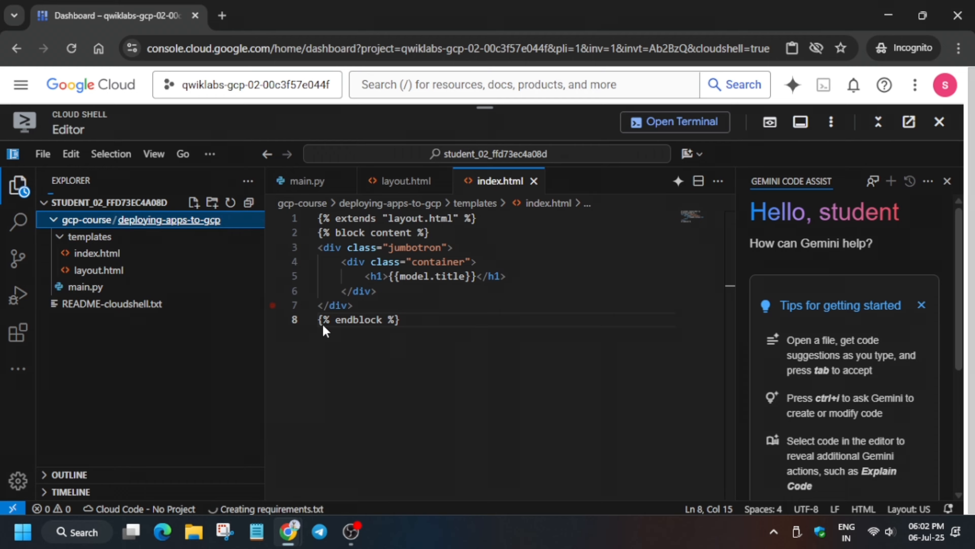
Copy the Flask, itsdangerous, Jinja2 and werkzeug version list from the lab instructions and paste it into requirements.txt
key(alt+Tab)
click(547, 298)
key(alt+Tab)
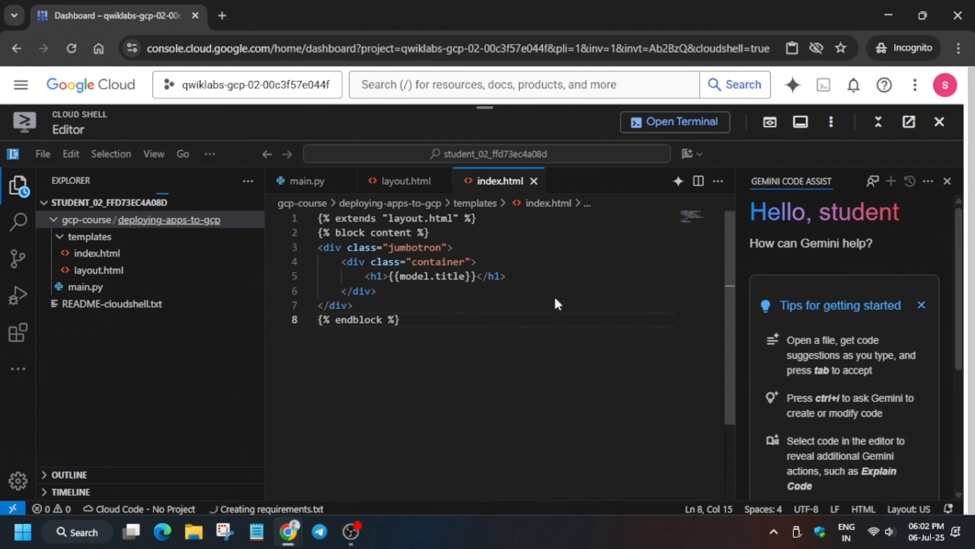
key(ctrl+v)
Create a new file in the deploying-apps-to-gcp folder, using the name Dockerfile given in the Task 2 lab instructions
key(alt+Tab)
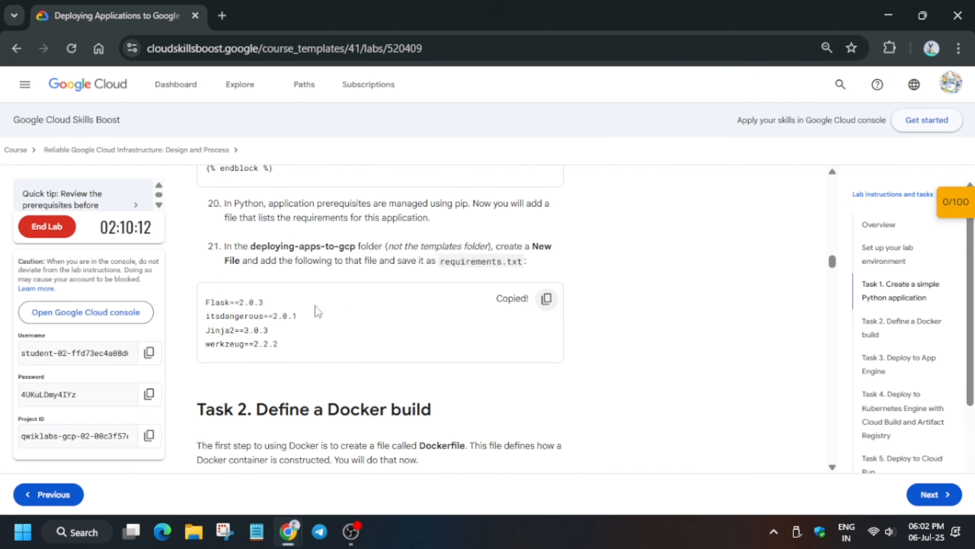
scroll(300, 319, down, 3)
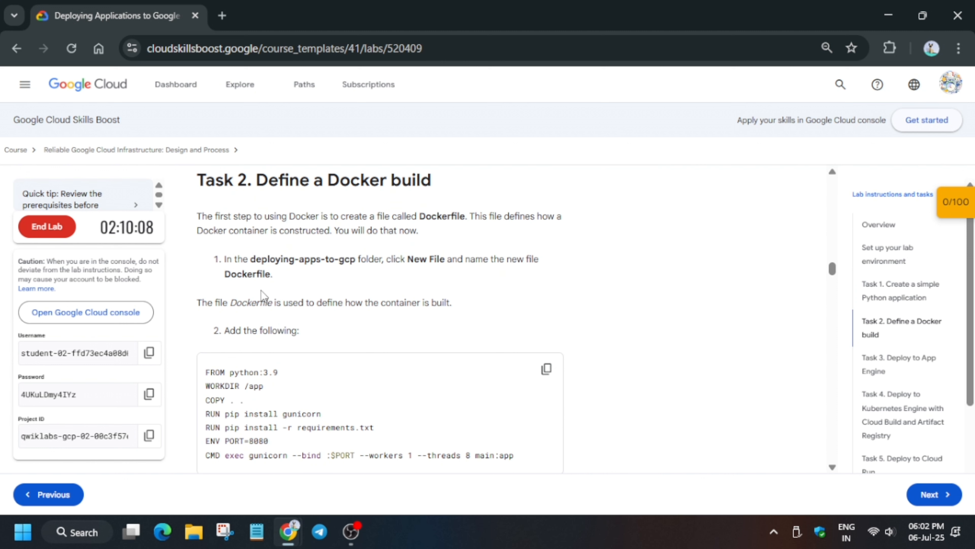
drag(225, 277, 272, 276)
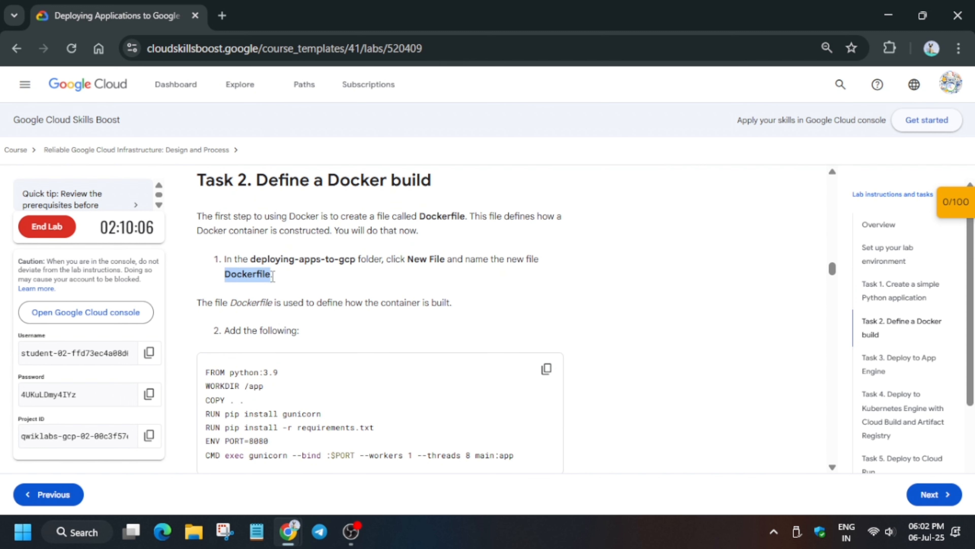
key(alt+Tab)
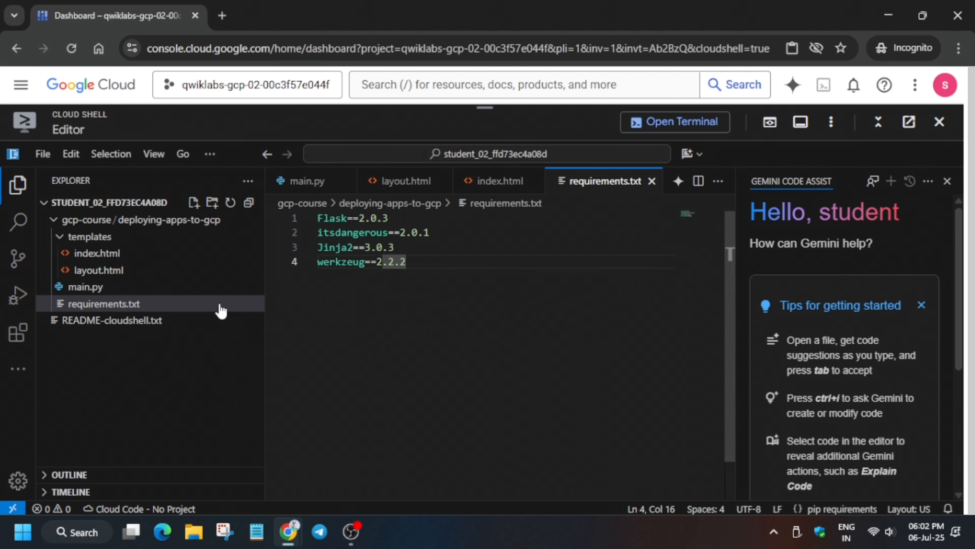
key(alt+Tab)
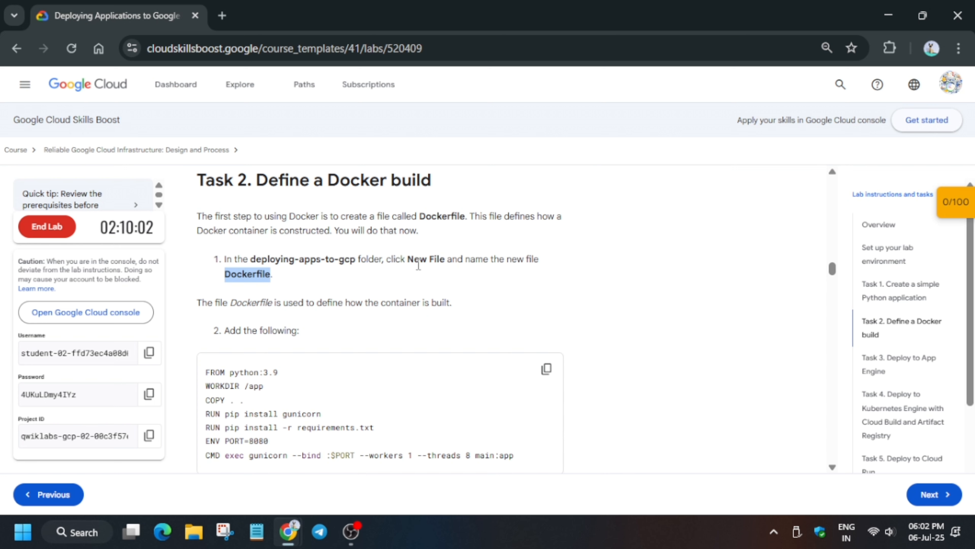
key(alt+Tab)
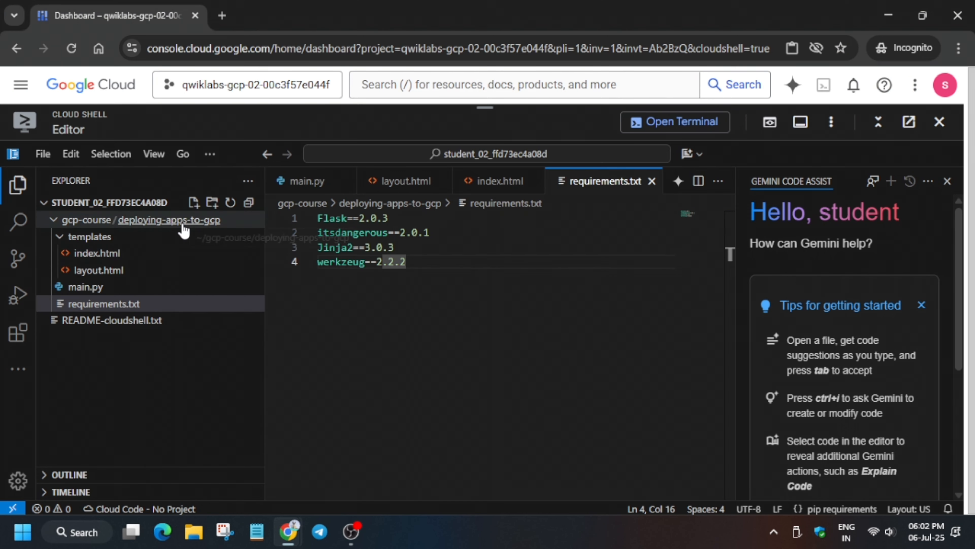
click(183, 226)
right_click(183, 227)
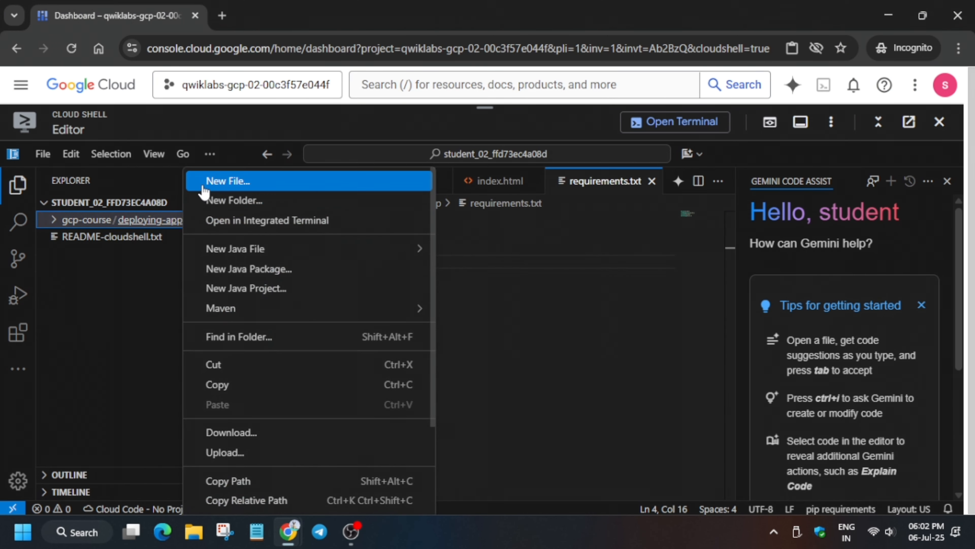
click(208, 181)
text(Dockerfile)
key(Return)
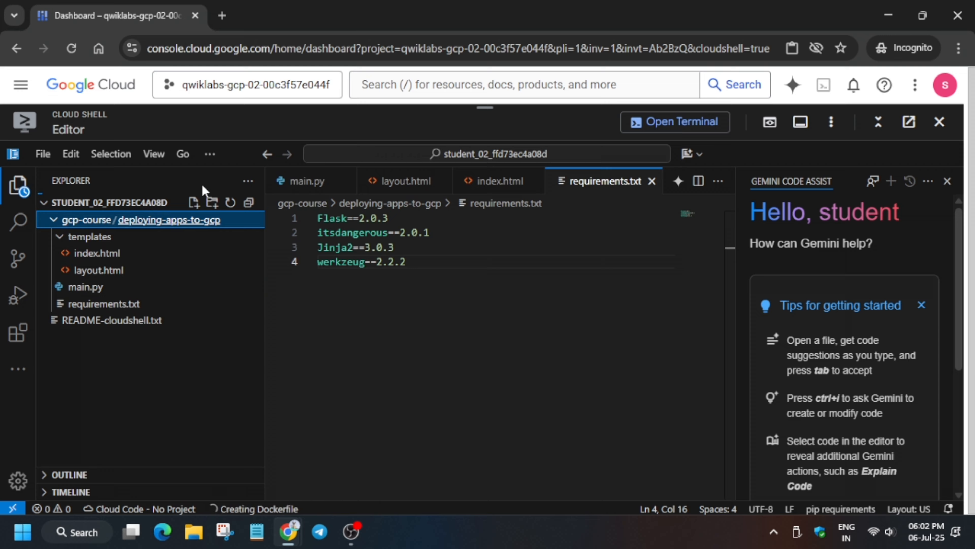
Copy the python:3.9 container definition with the gunicorn start command from the lab instructions and paste it into Dockerfile
key(alt+Tab)
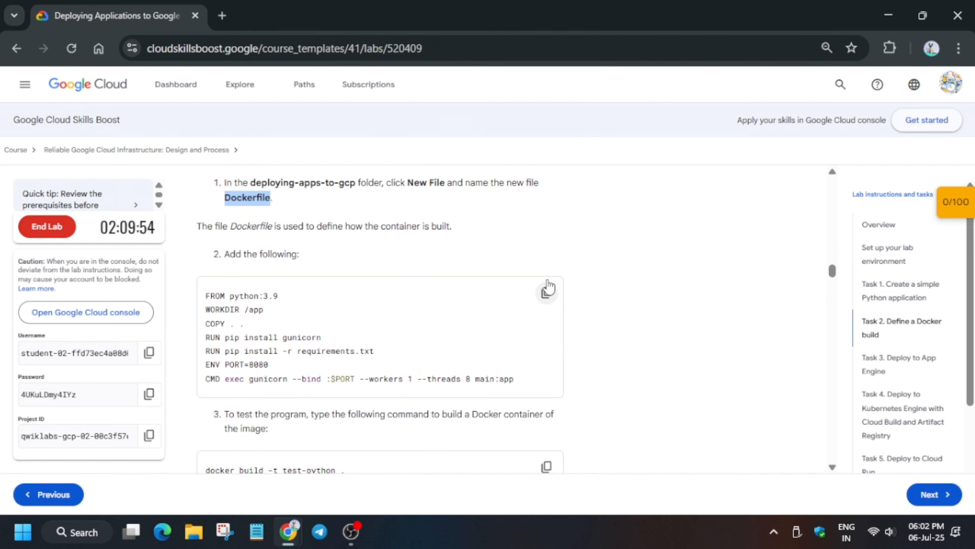
click(546, 293)
key(alt+Tab)
key(ctrl+v)
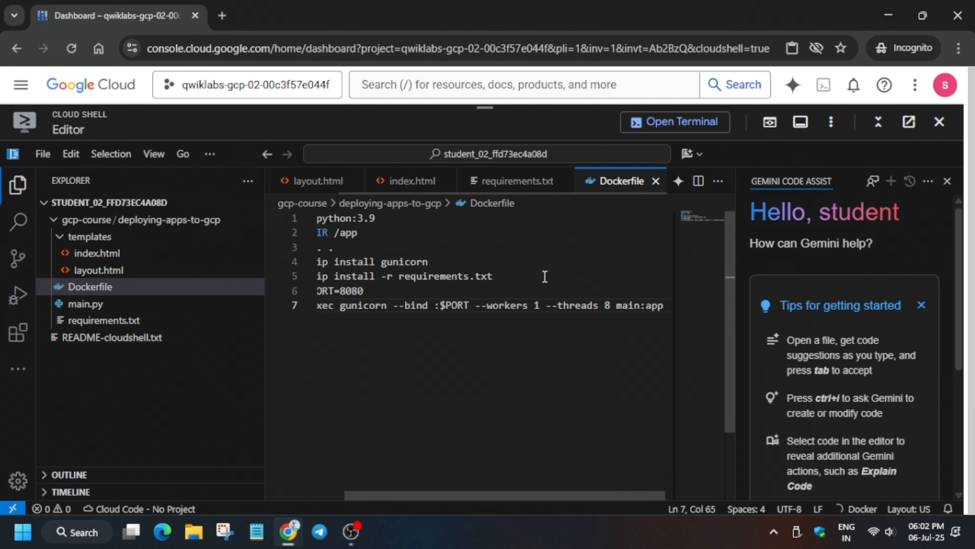
Copy the command docker build -t test-python . from the lab instructions and run it in the Cloud Shell terminal
key(alt+Tab)
scroll(605, 311, down, 4)
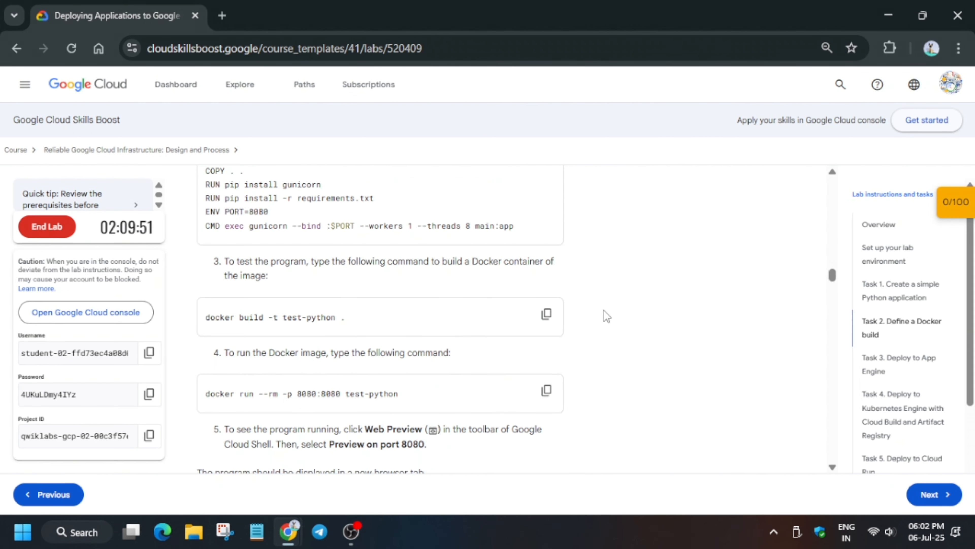
click(545, 310)
key(alt+Tab)
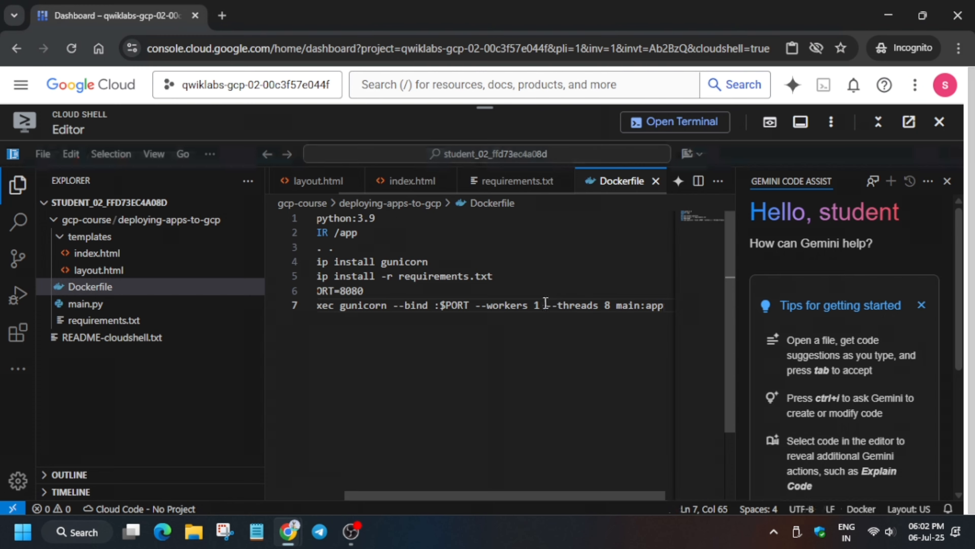
click(676, 133)
key(ctrl+v)
key(Return)
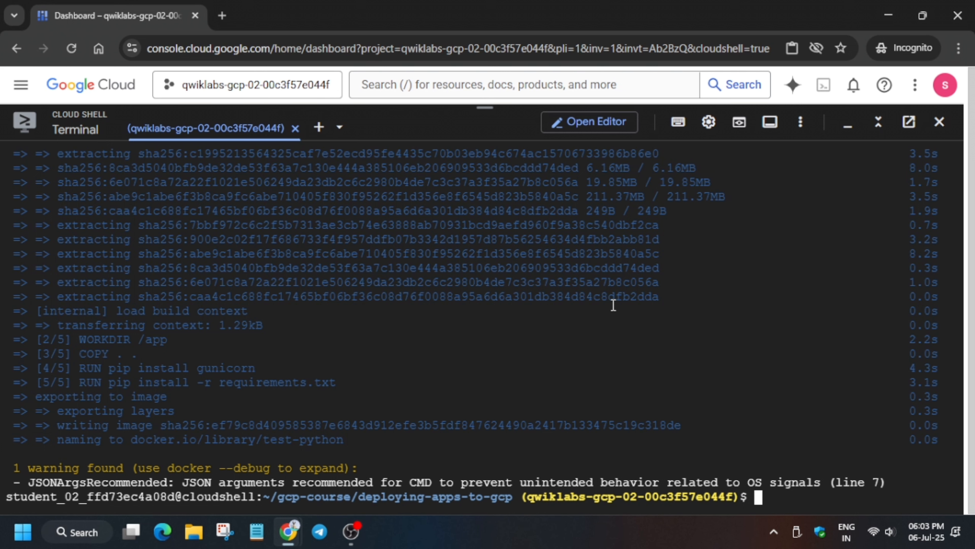
Start the built image by copying docker run --rm -p 8080:8080 test-python from the lab instructions and running it in the terminal
key(alt+Tab)
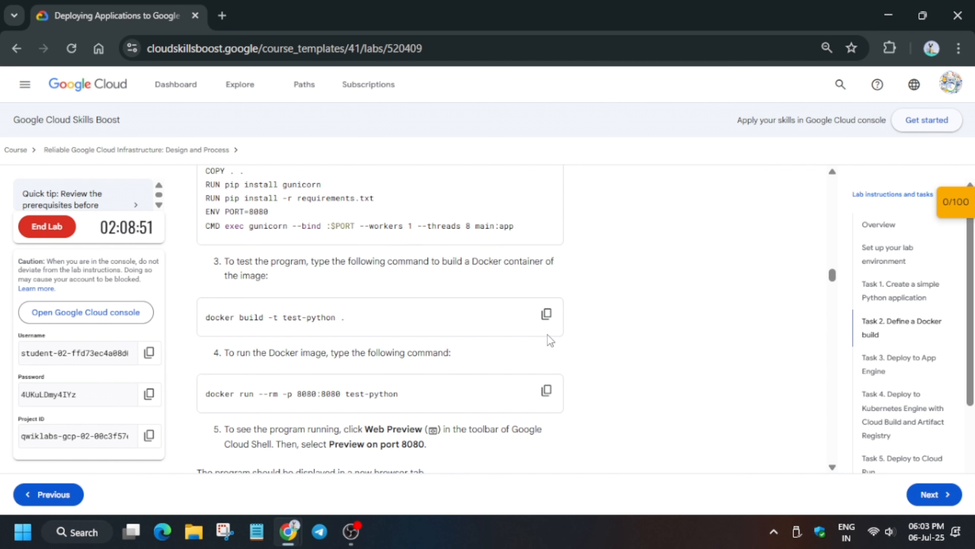
click(547, 390)
key(alt+Tab)
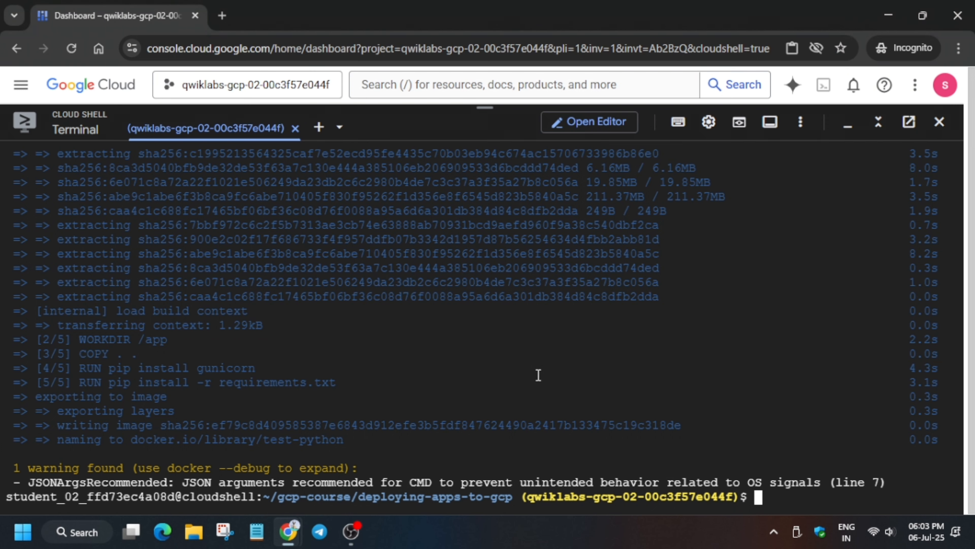
key(ctrl+v)
key(Return)
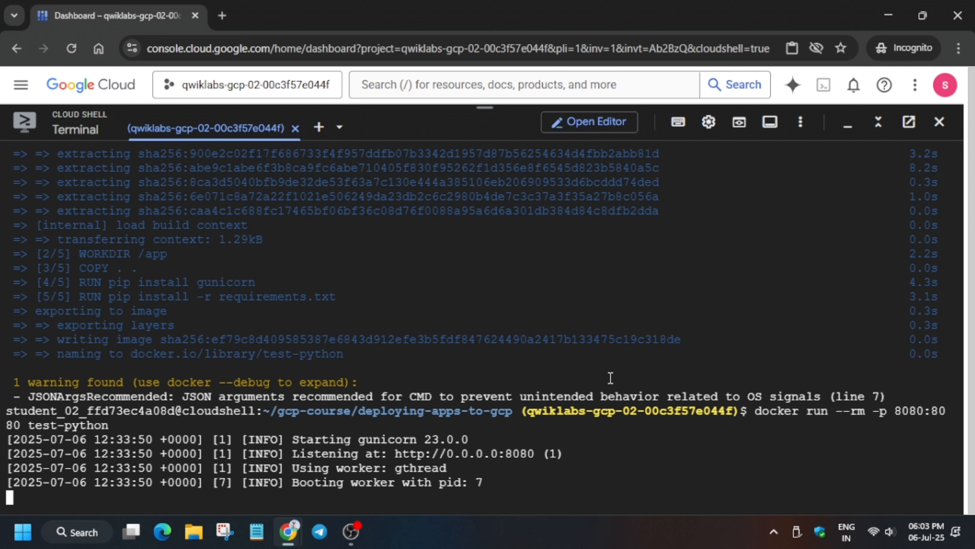
Open the web preview of the running app on port 8080, and stop the container in the terminal
click(739, 123)
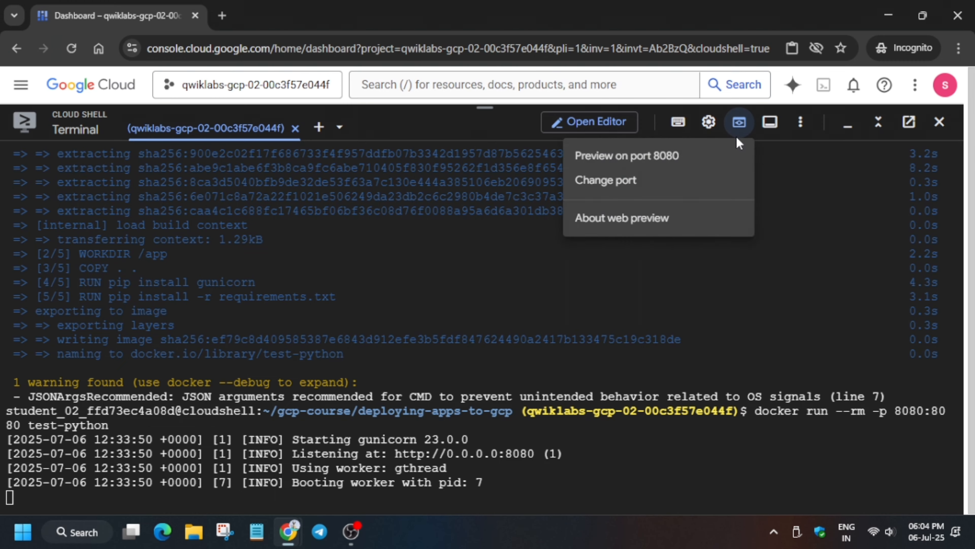
click(728, 157)
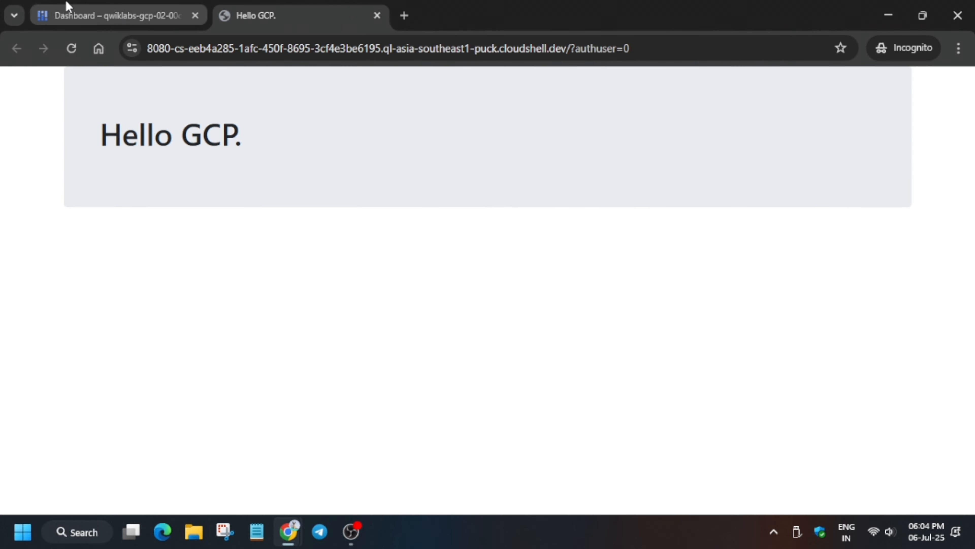
click(67, 6)
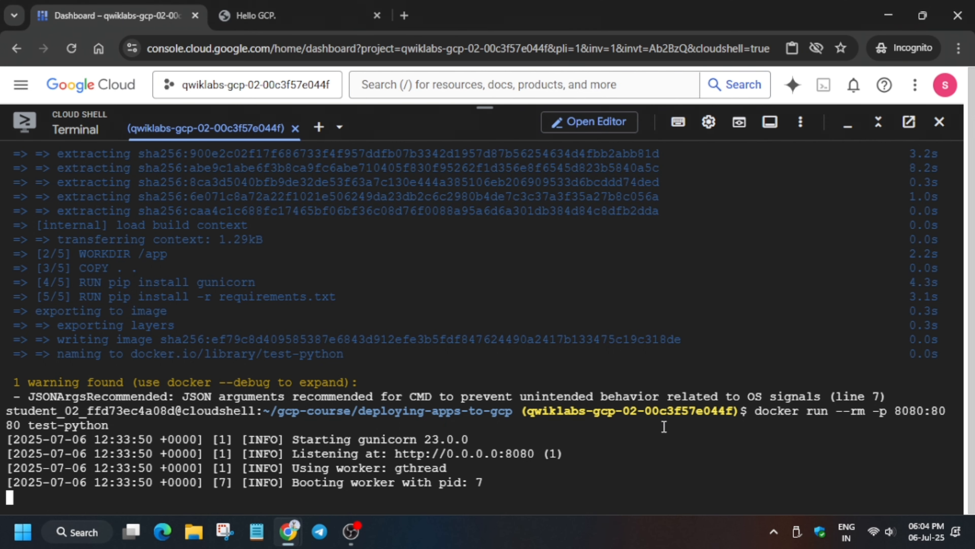
key(ctrl+c)
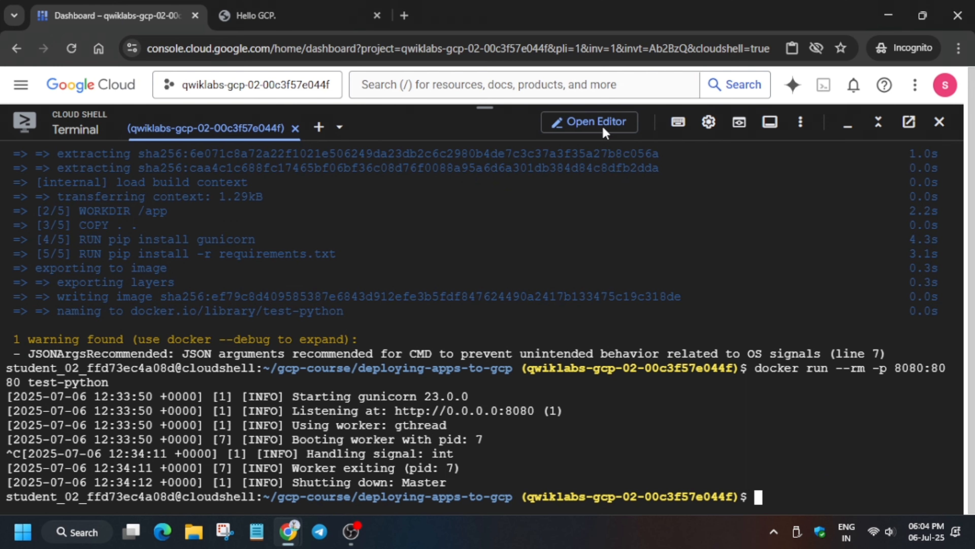
Return to the Cloud Shell editor and create a file in deploying-apps-to-gcp with the name app.yaml copied from the Task 3 instructions
click(601, 129)
key(alt+Tab)
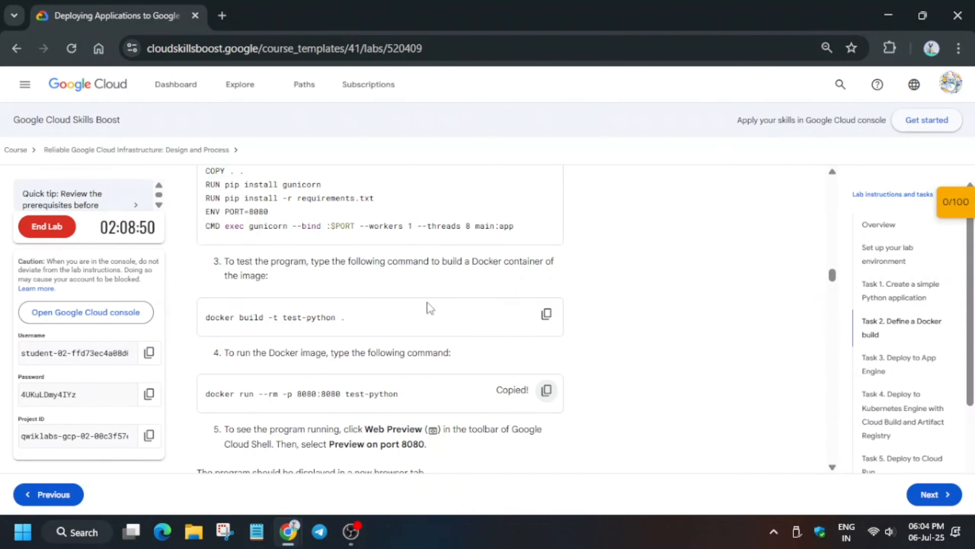
scroll(473, 330, down, 5)
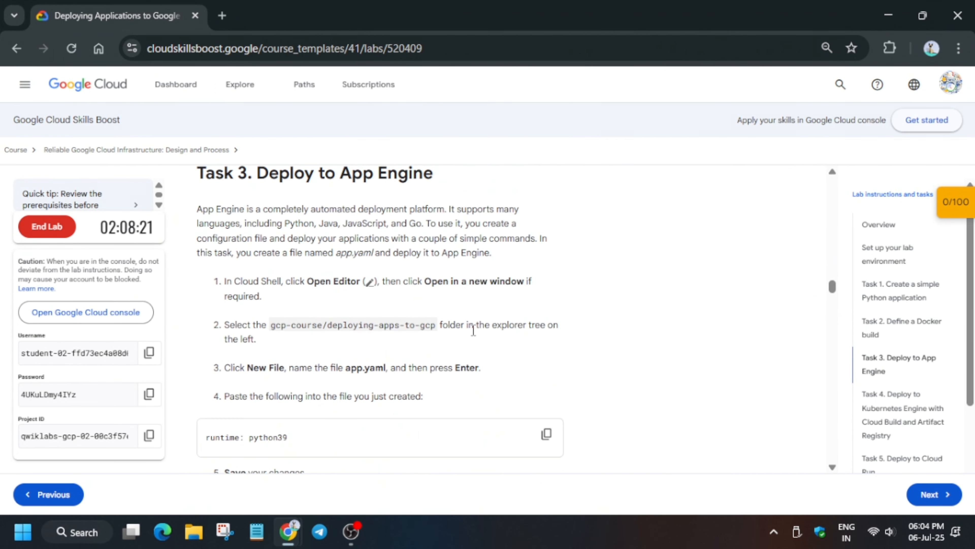
drag(351, 369, 389, 363)
click(349, 373)
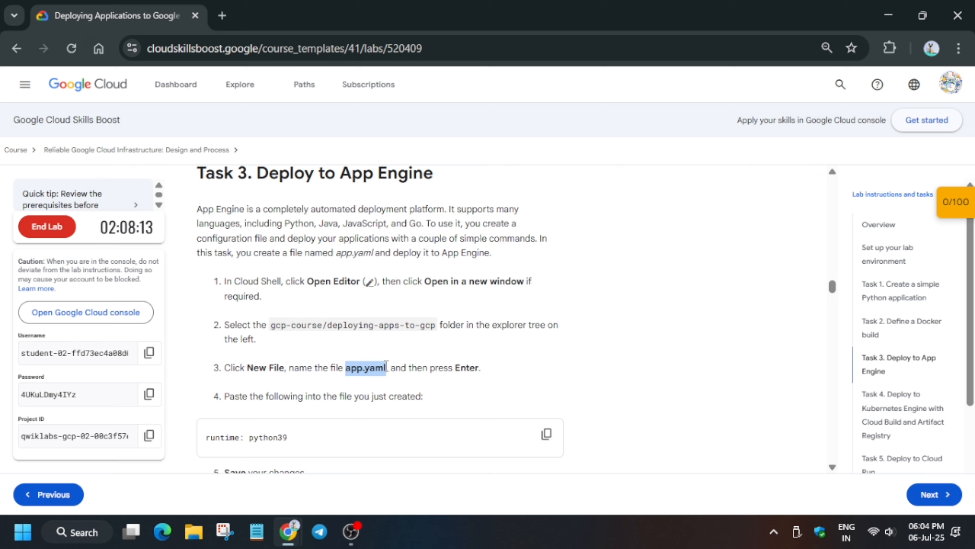
key(alt+Tab)
click(188, 226)
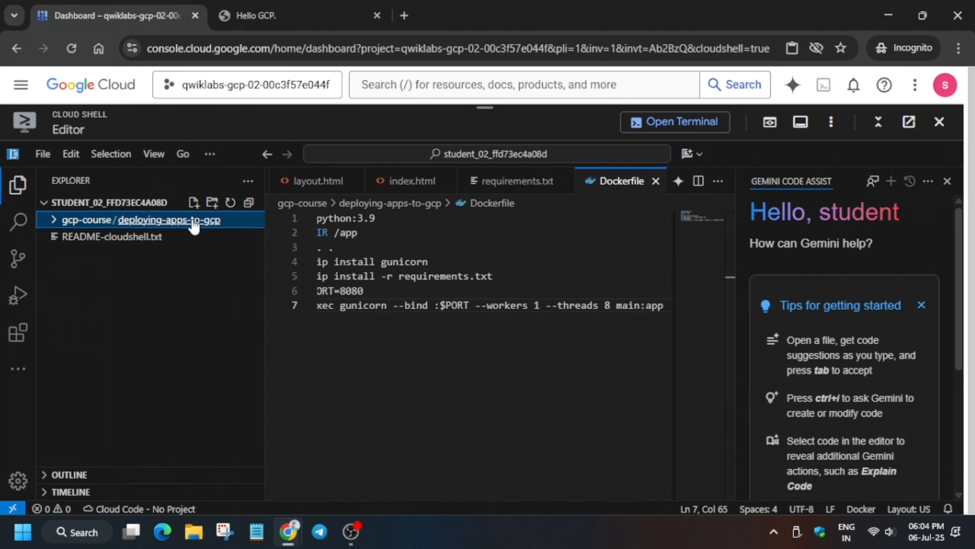
right_click(191, 218)
click(215, 185)
key(ctrl+v)
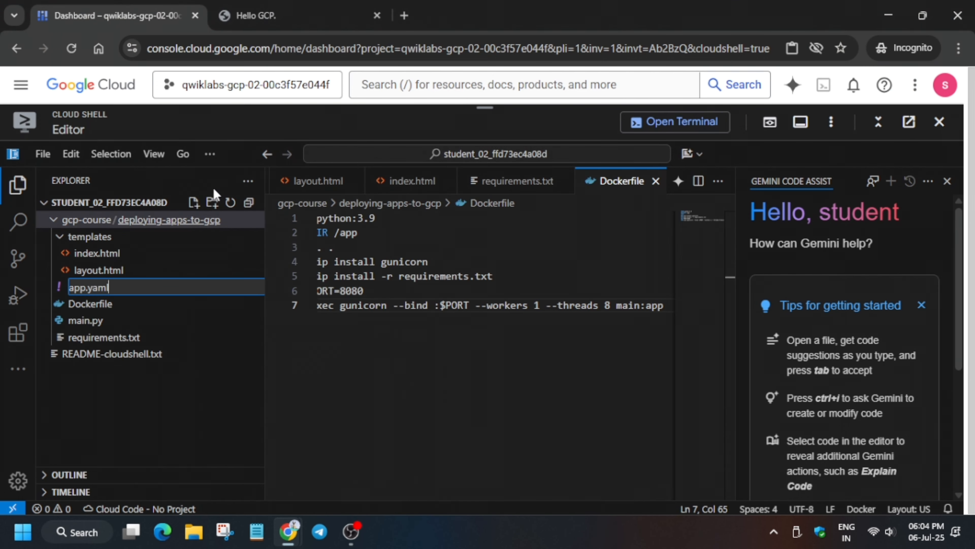
key(Return)
Copy the line runtime: python39 from the lab instructions into app.yaml and save the file
key(alt+Tab)
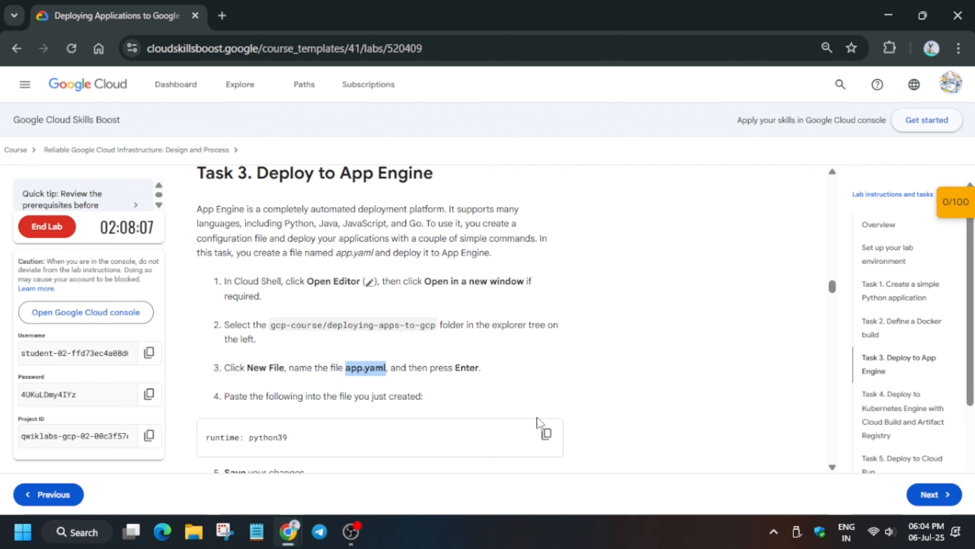
click(546, 433)
scroll(548, 432, down, 5)
key(alt+Tab)
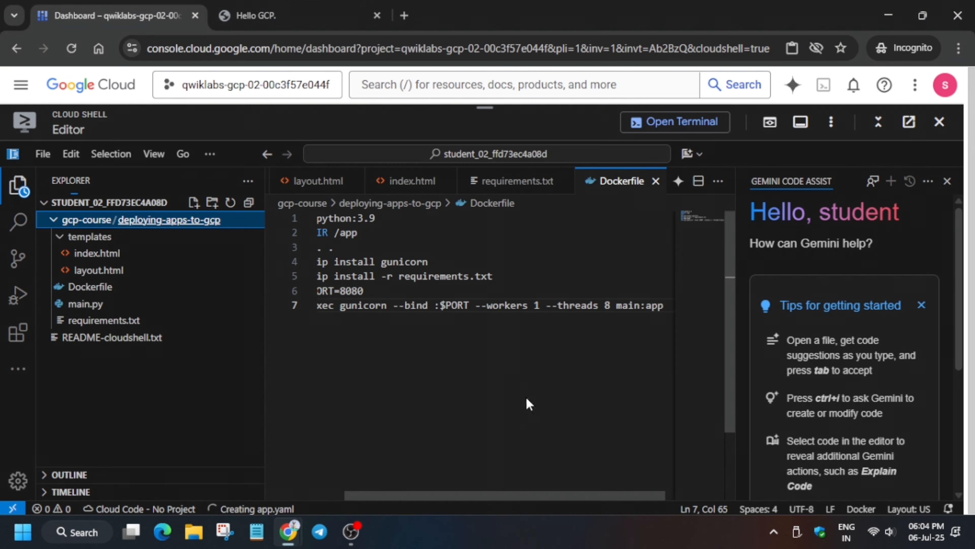
key(ctrl+v)
click(43, 154)
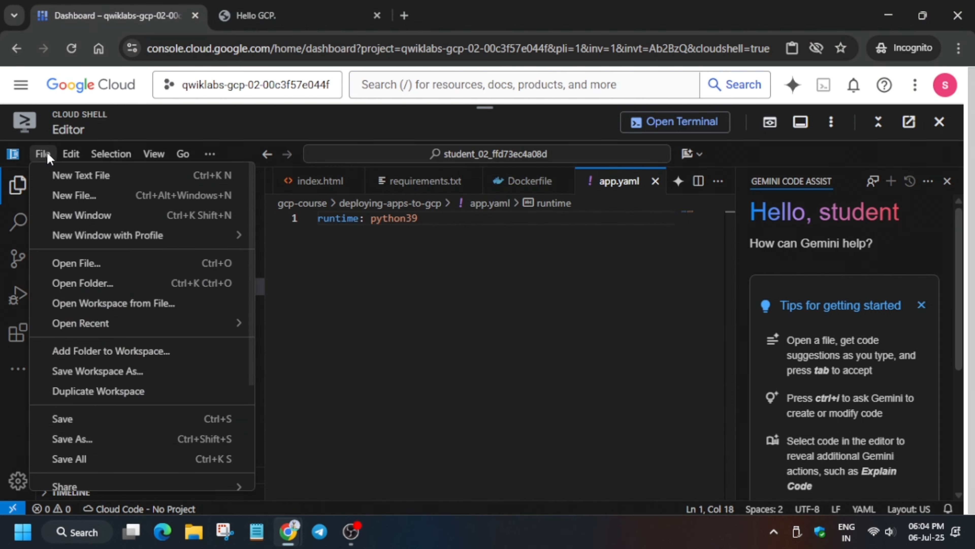
click(153, 412)
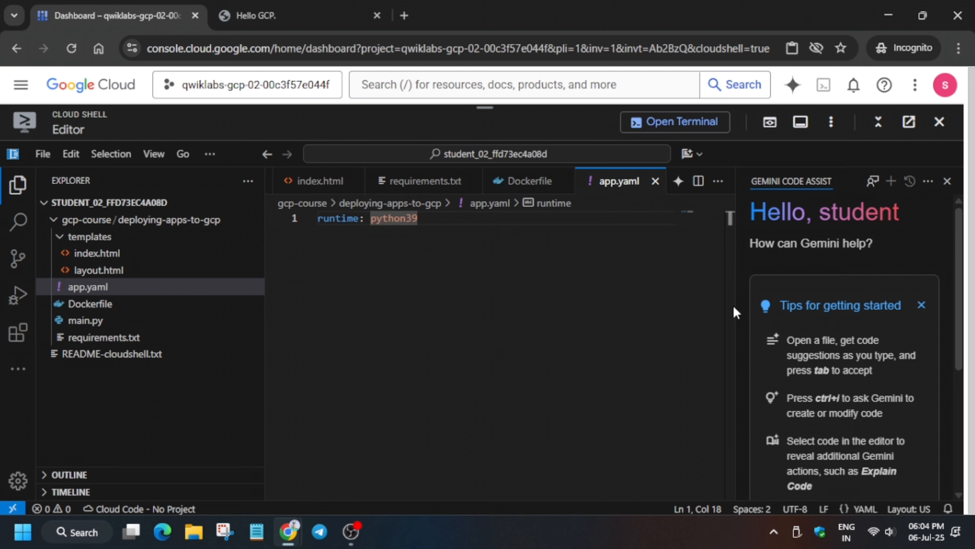
Create the App Engine application by copying gcloud app create --region=us-east4 from the lab instructions and running it in the terminal
click(672, 130)
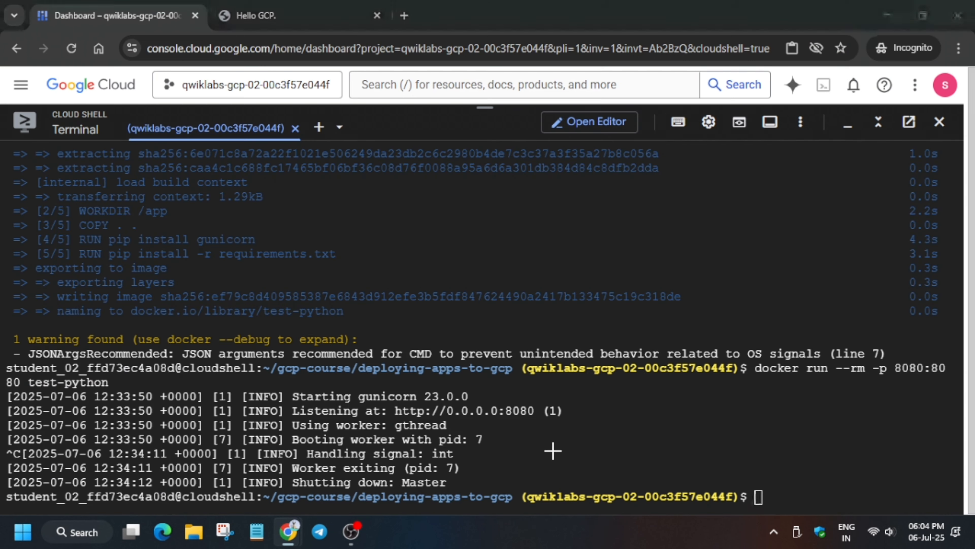
key(alt+Tab)
scroll(551, 449, down, 3)
click(549, 265)
key(alt+Tab)
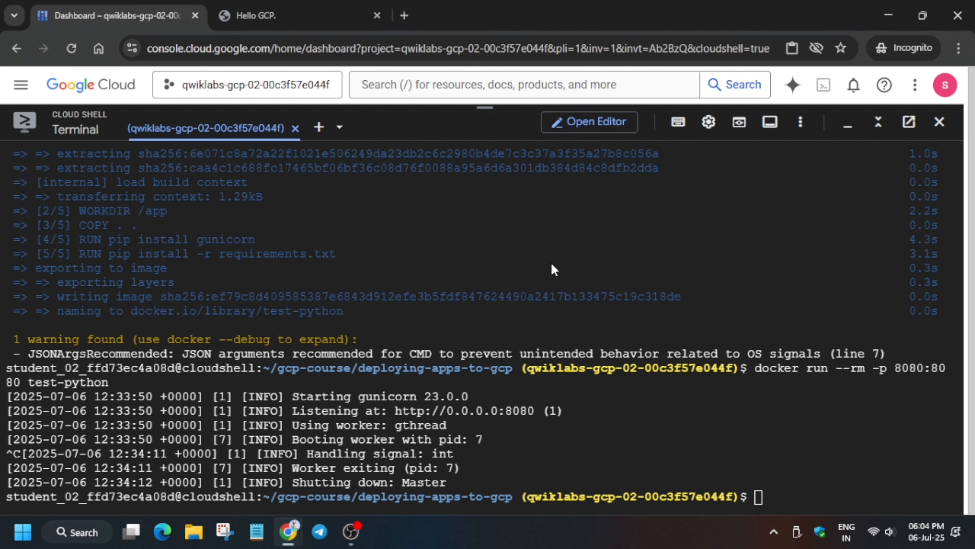
key(ctrl+v)
key(Return)
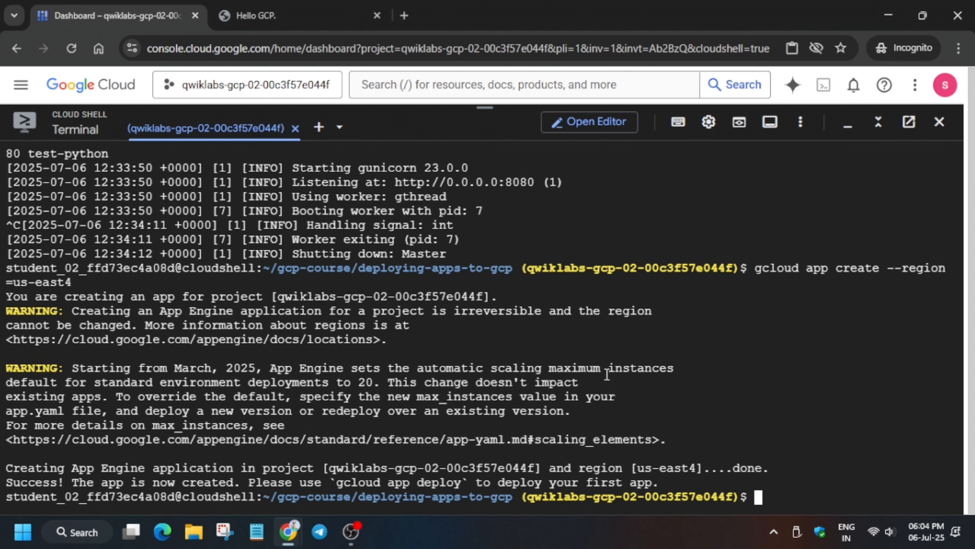
Deploy the first App Engine version by copying gcloud app deploy --version=one --quiet from the lab instructions and running it in the terminal
key(alt+Tab)
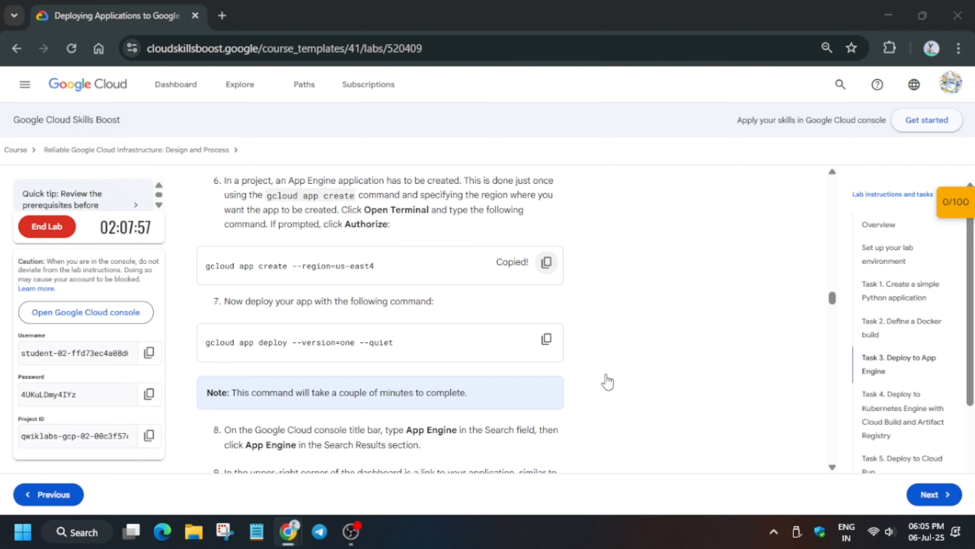
click(546, 341)
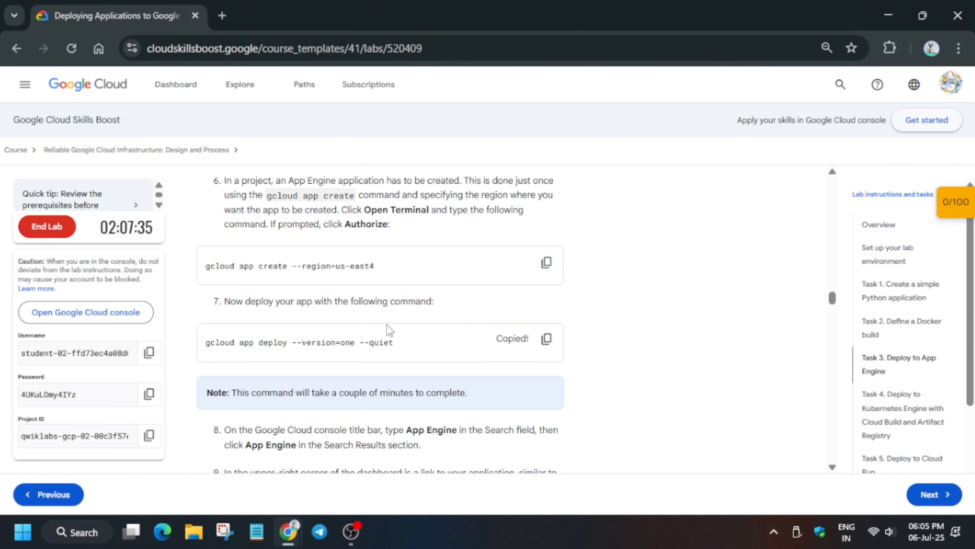
scroll(433, 349, down, 3)
key(alt+Tab)
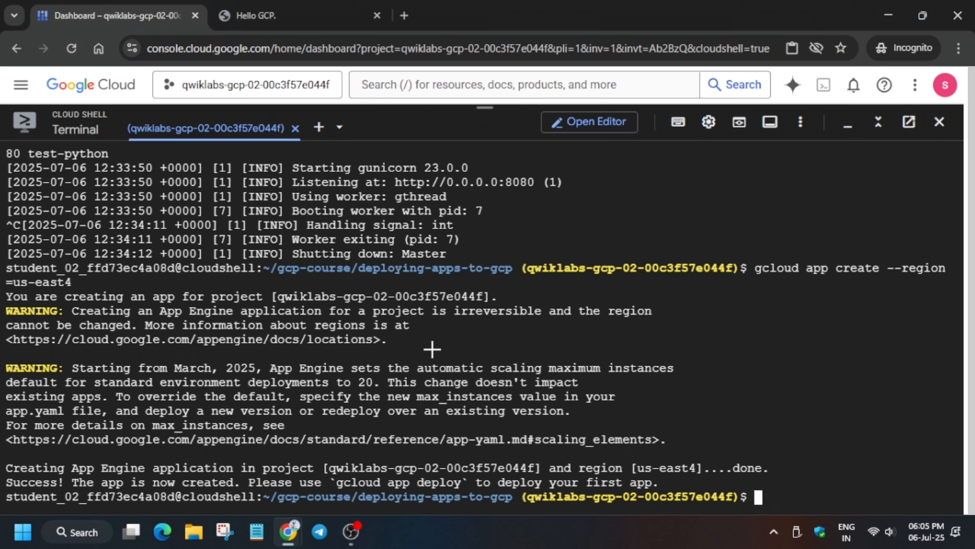
key(ctrl+v)
key(Return)
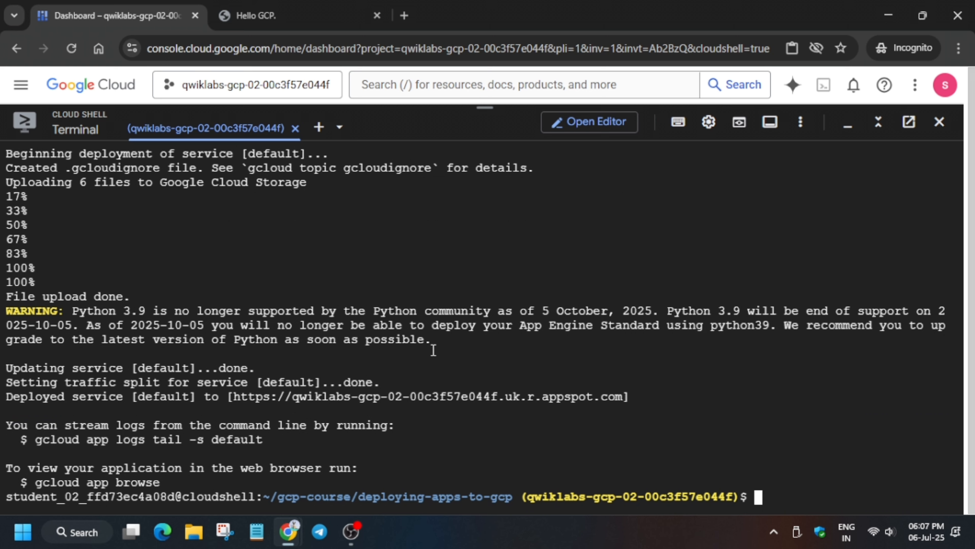
Read the remaining Task 3 instructions on testing the app, changing its title, deploying version two and migrating traffic
key(alt+Tab)
scroll(353, 371, down, 10)
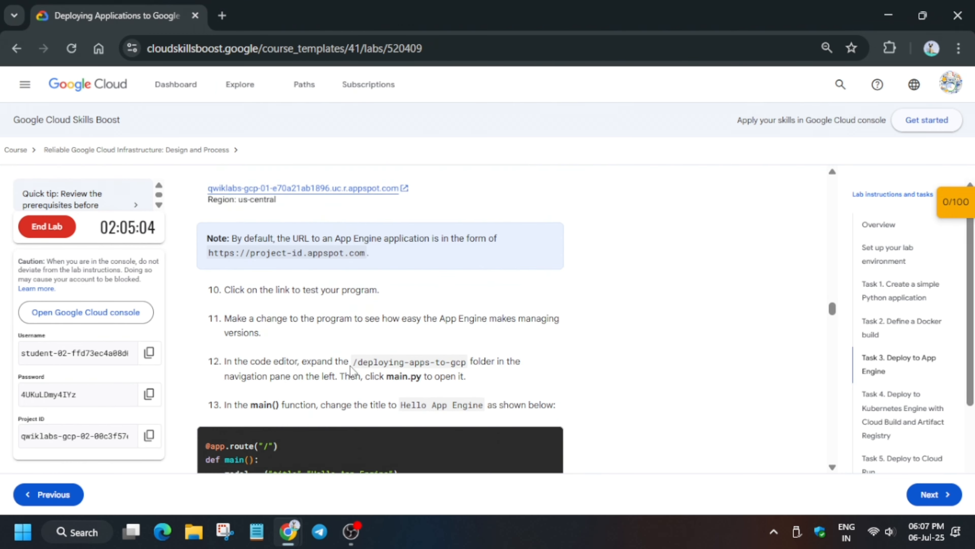
scroll(353, 371, down, 5)
scroll(346, 357, up, 15)
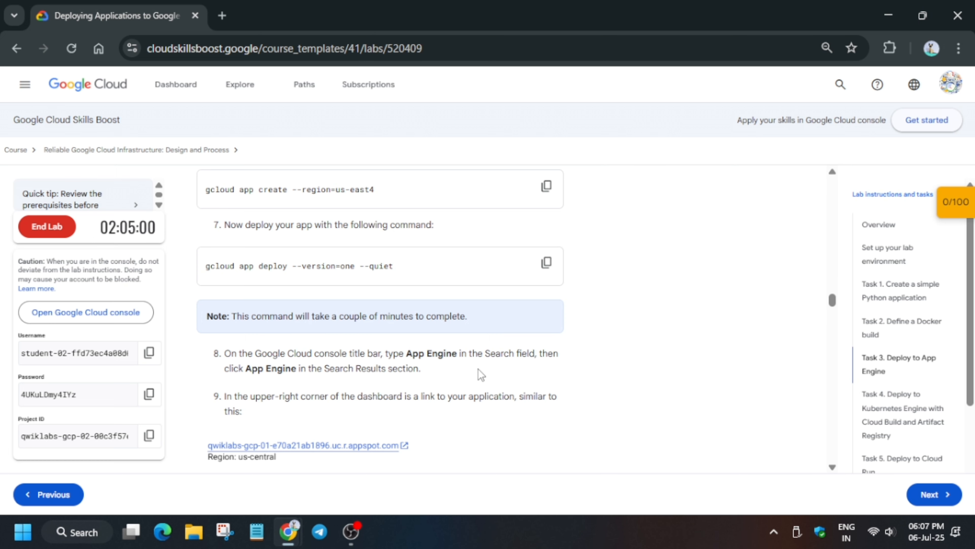
scroll(478, 368, down, 4)
scroll(479, 368, down, 3)
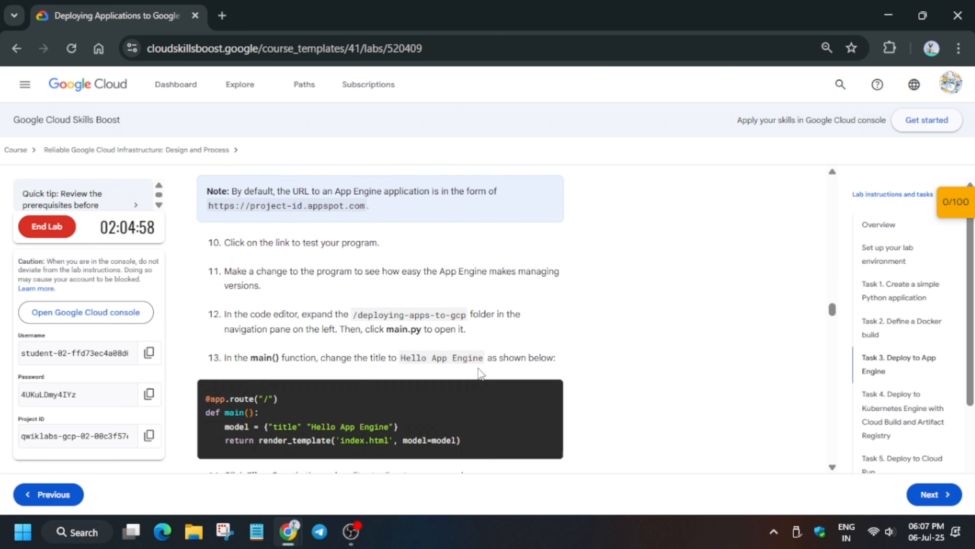
key(alt+Tab)
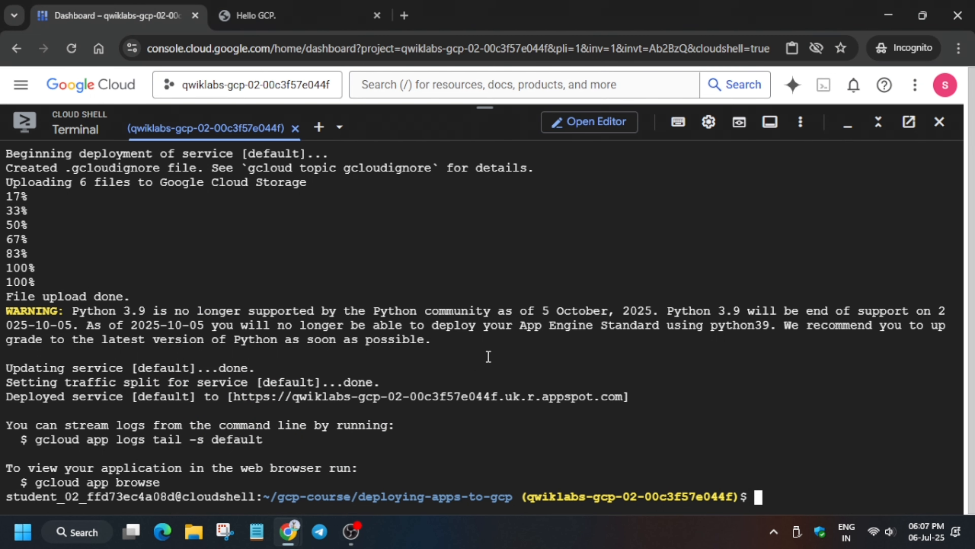
key(alt+Tab)
scroll(446, 358, down, 3)
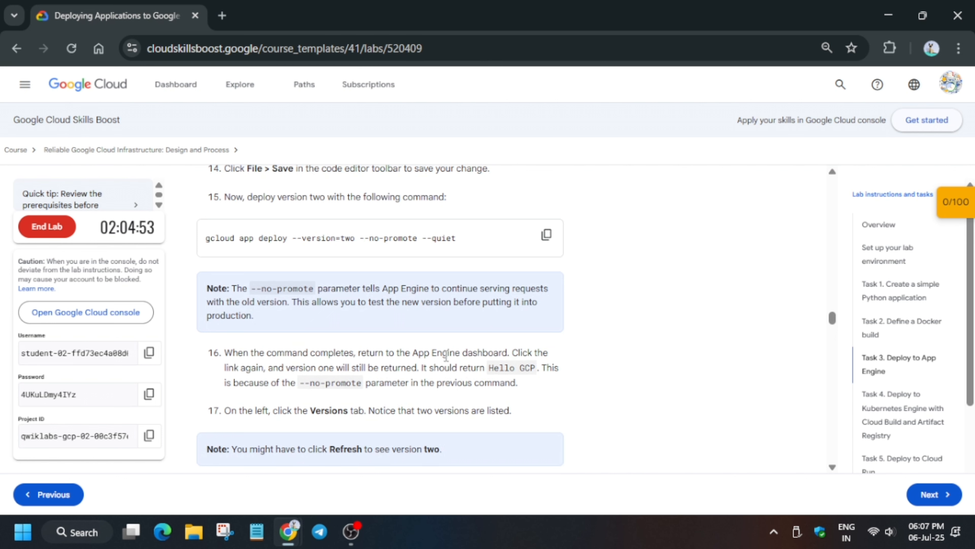
scroll(447, 356, down, 3)
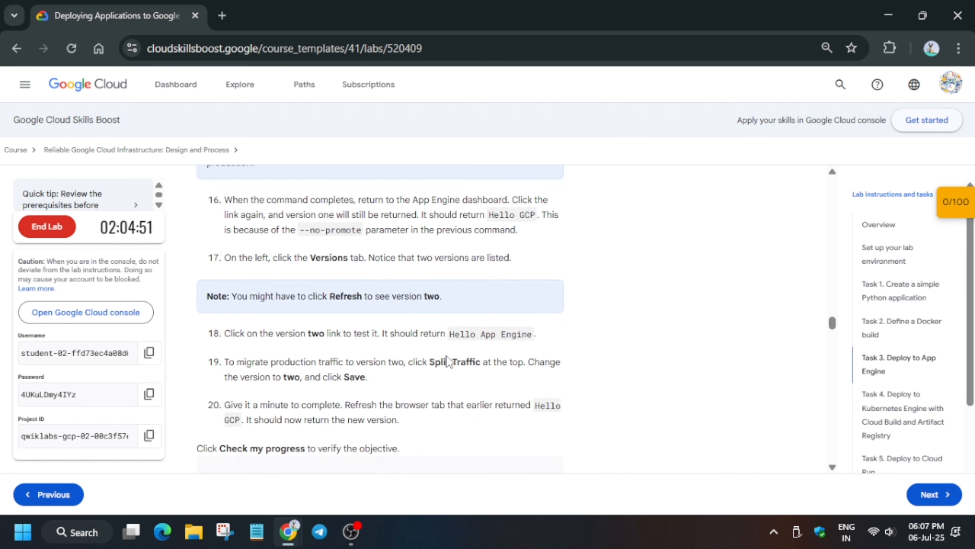
scroll(446, 356, up, 12)
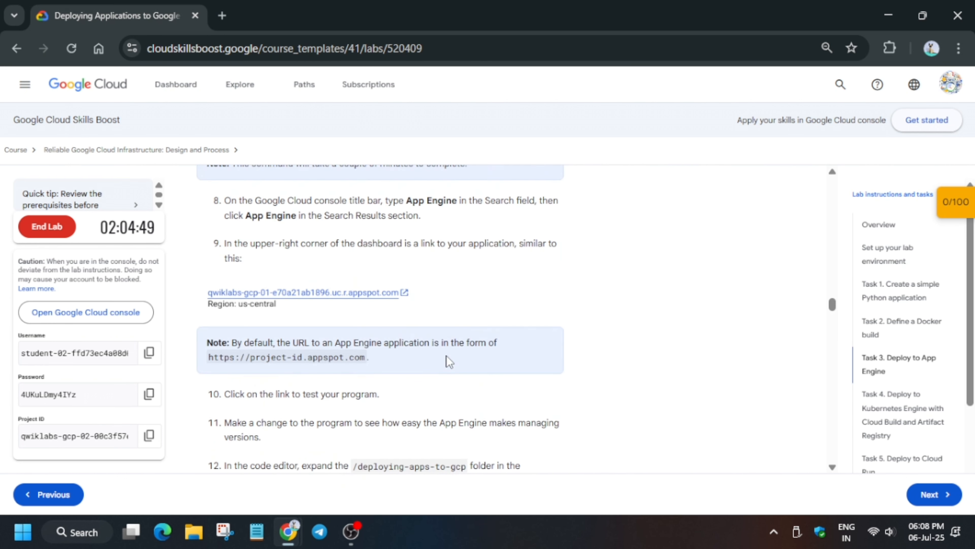
scroll(406, 409, down, 5)
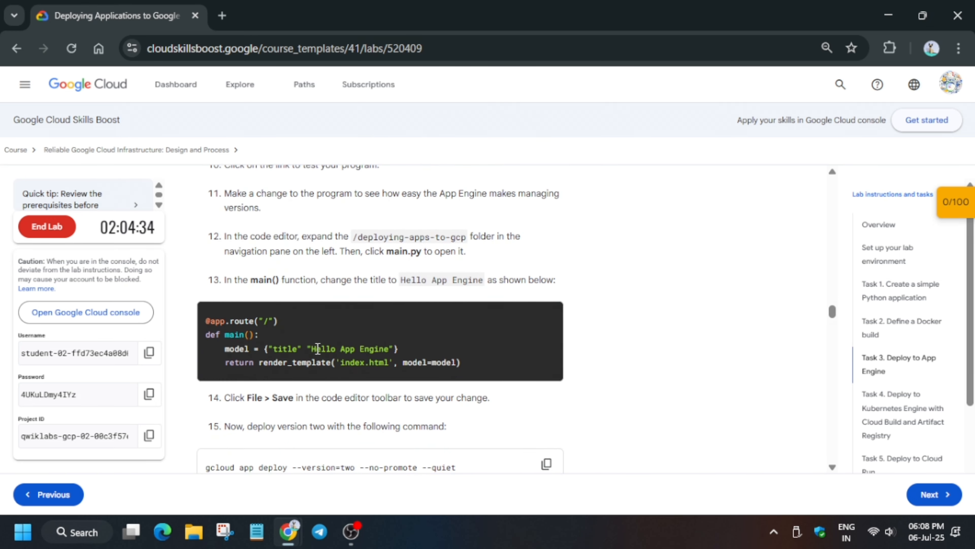
Copy the title string "Hello App Engine" from the lab's code sample and open main.py in the Cloud Shell editor
drag(312, 350, 397, 350)
key(ctrl+c)
click(243, 292)
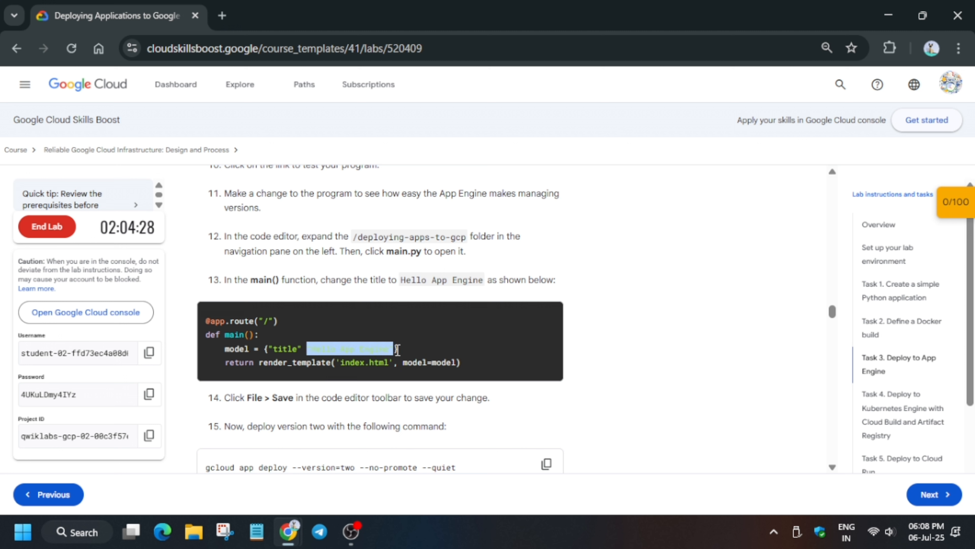
key(alt+Tab)
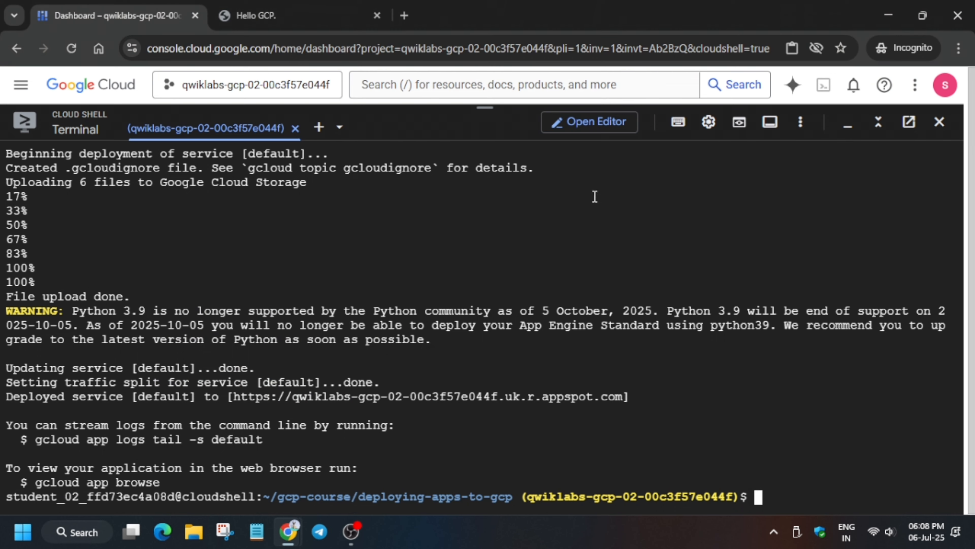
click(620, 130)
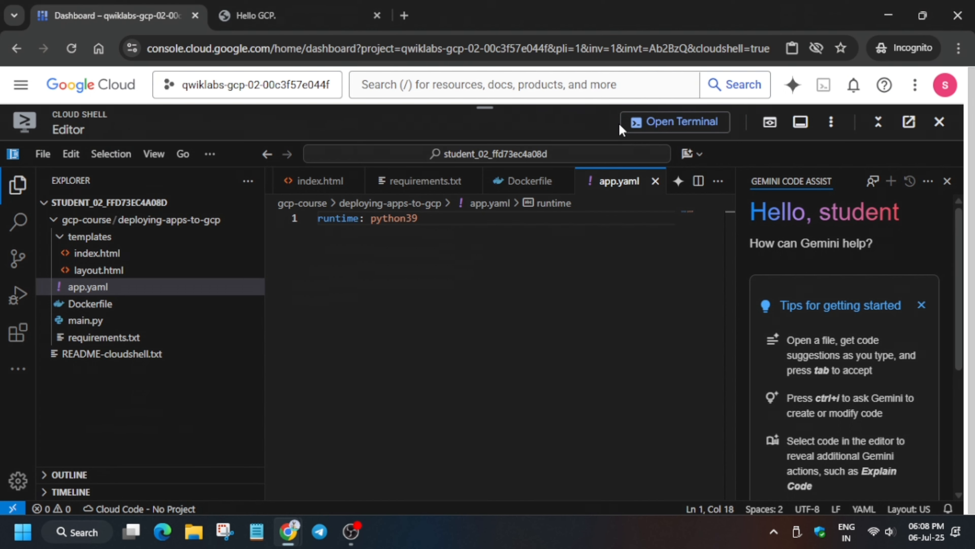
click(121, 324)
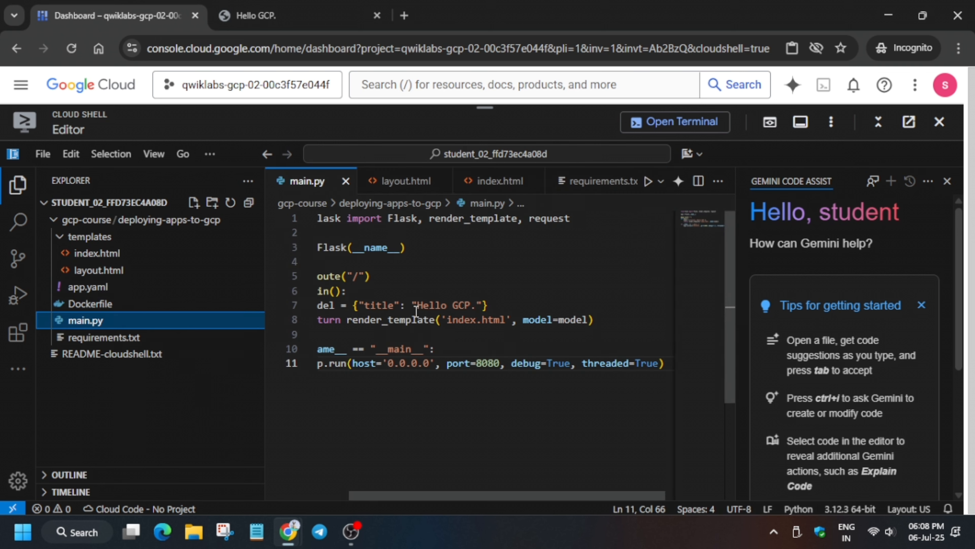
Replace the title value in the main() function of main.py with "Hello App Engine", remove the extra quotation mark, and save the file
drag(412, 306, 478, 303)
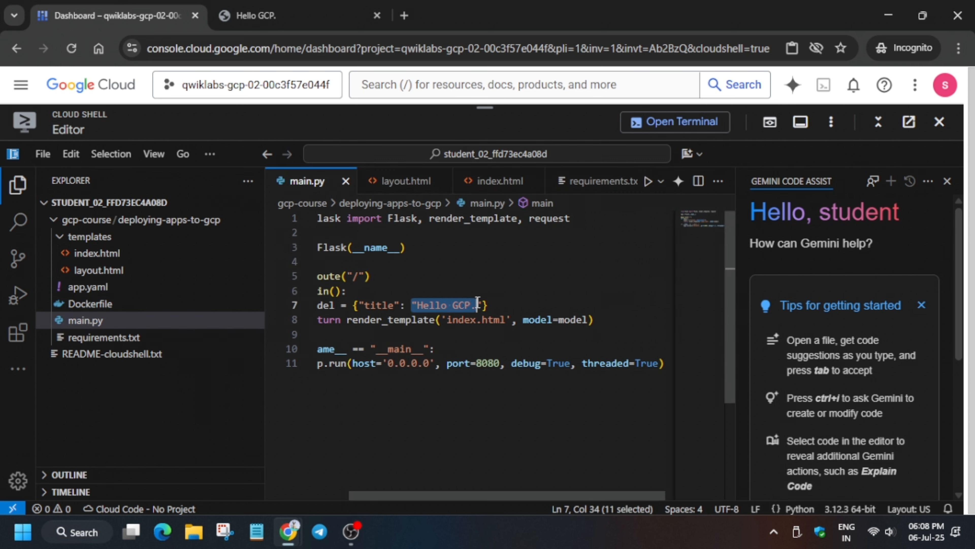
key(ctrl+v)
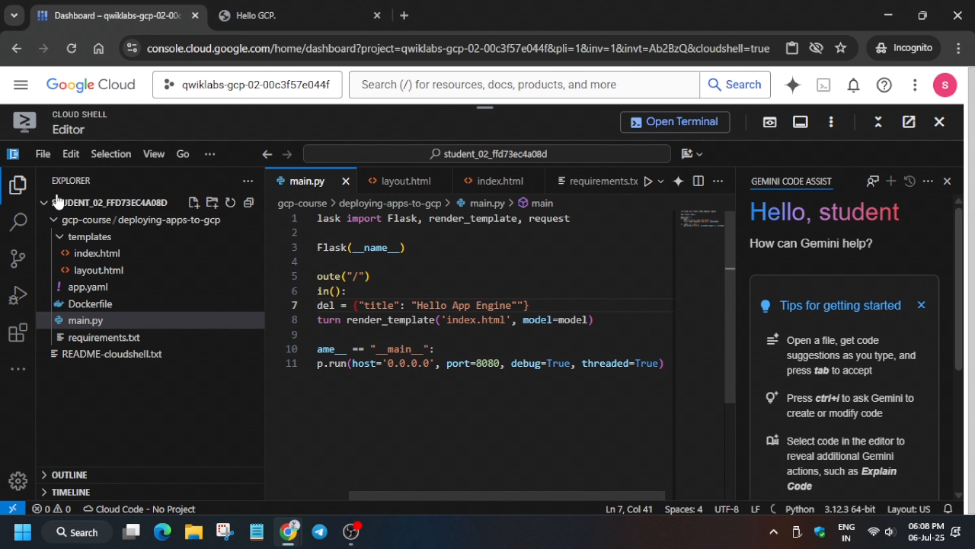
key(BackSpace)
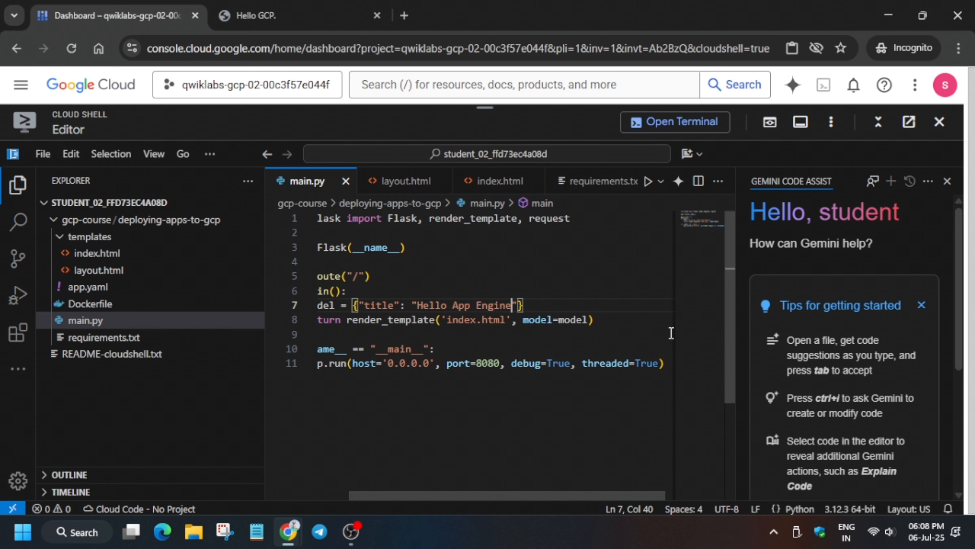
click(621, 305)
click(464, 442)
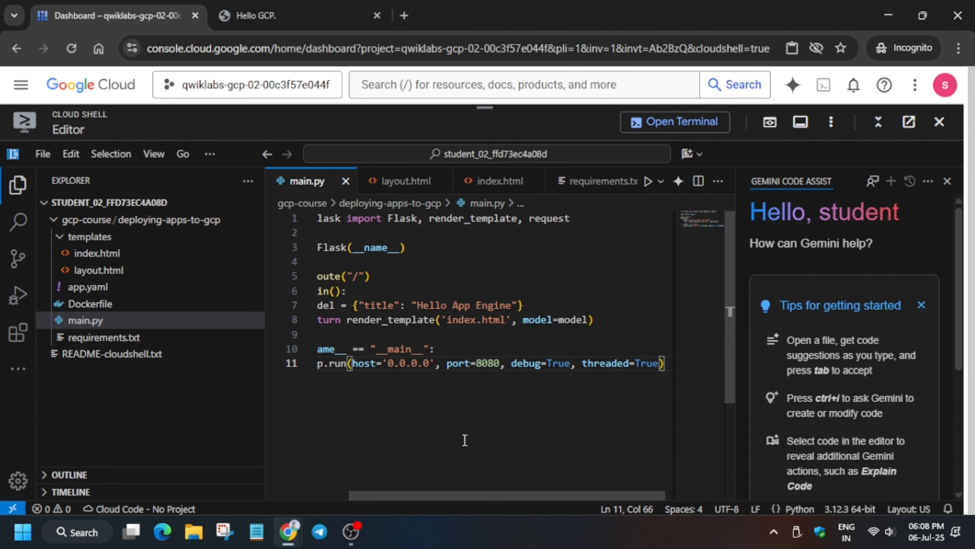
click(37, 158)
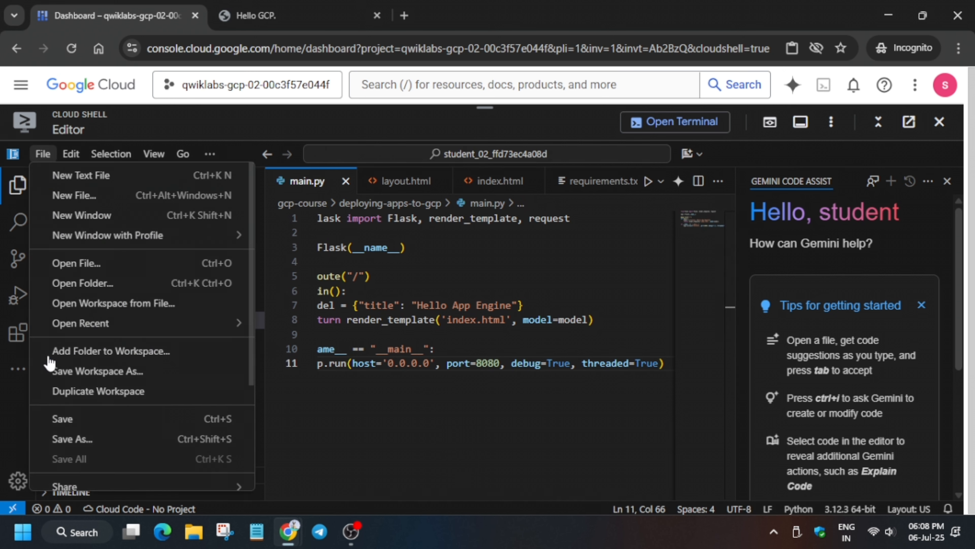
click(58, 418)
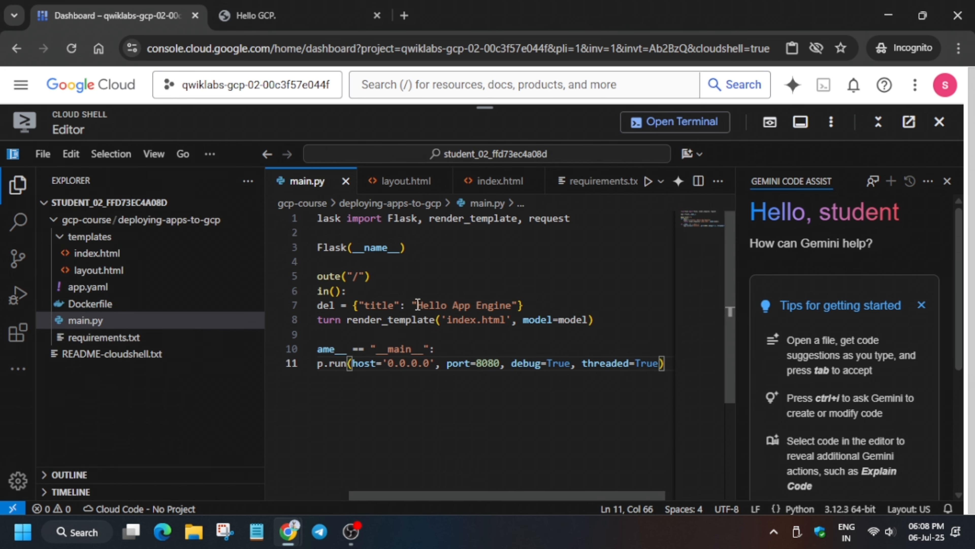
Deploy the second version by copying gcloud app deploy --version=two --no-promote --quiet from the lab instructions and running it in the terminal
click(655, 122)
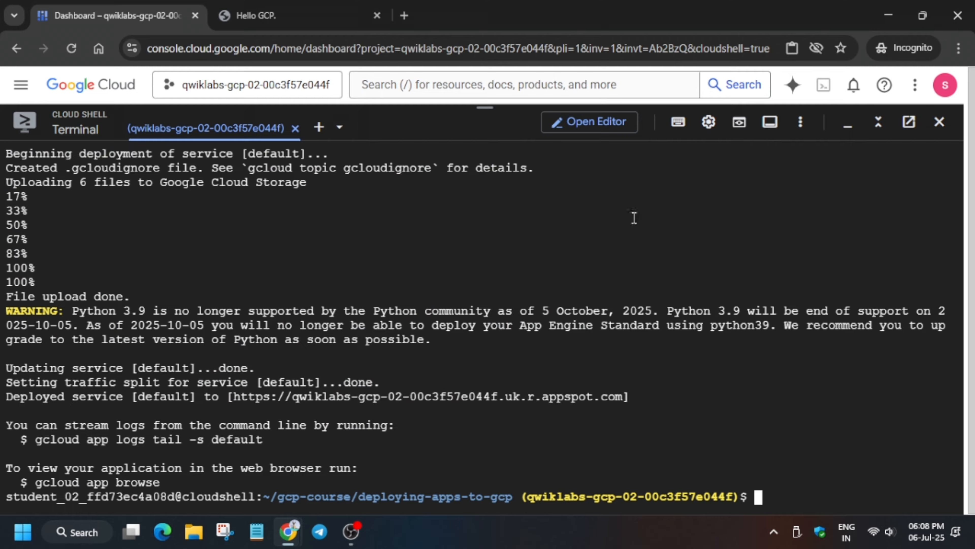
key(alt+Tab)
scroll(599, 320, up, 2)
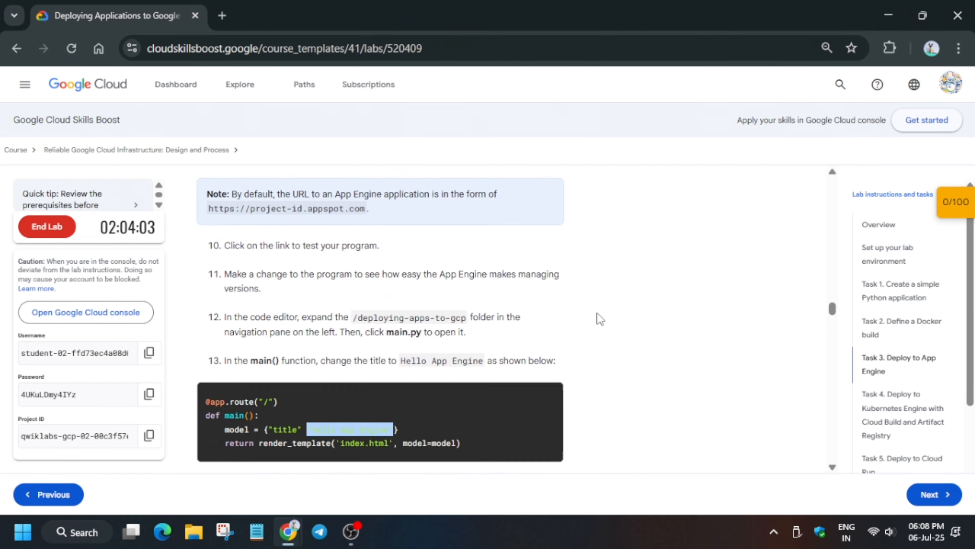
scroll(599, 319, up, 5)
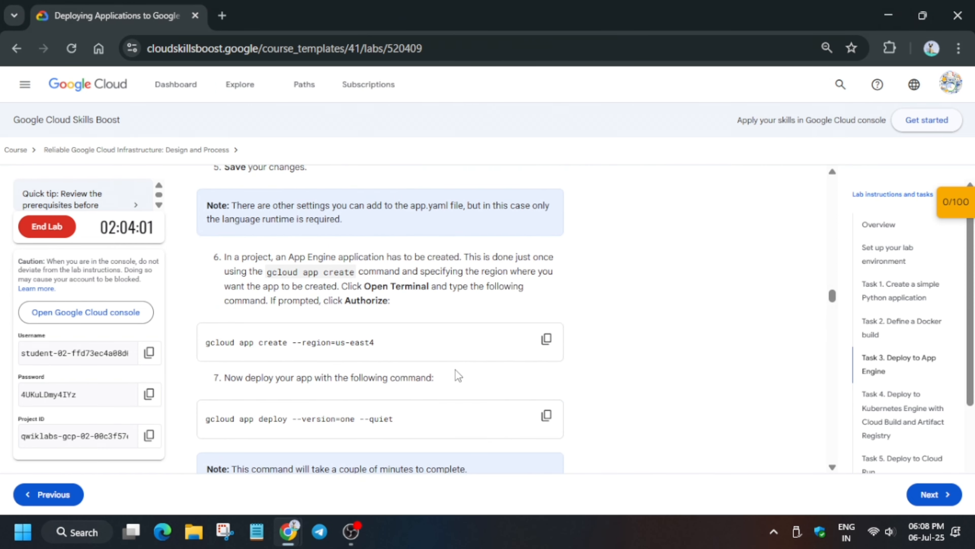
scroll(458, 375, down, 8)
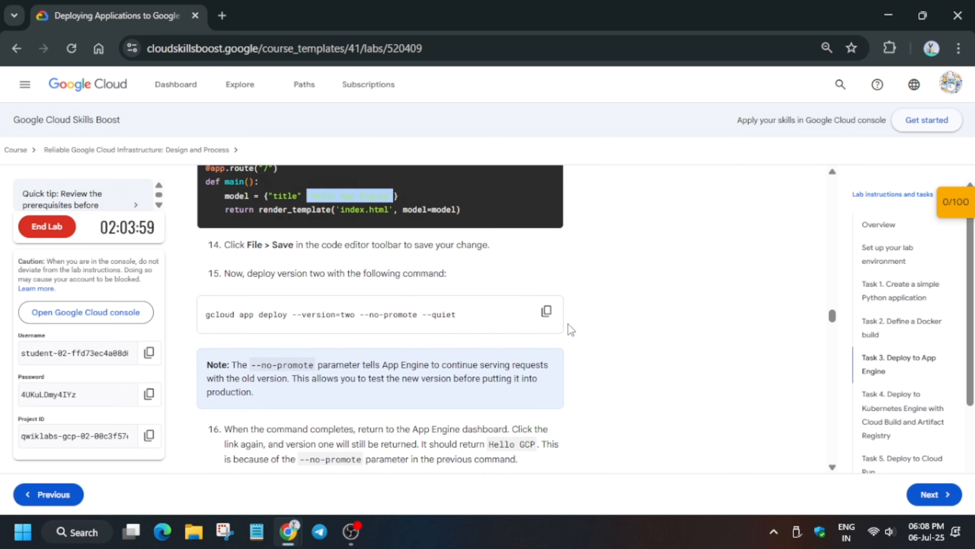
click(546, 311)
key(alt+Tab)
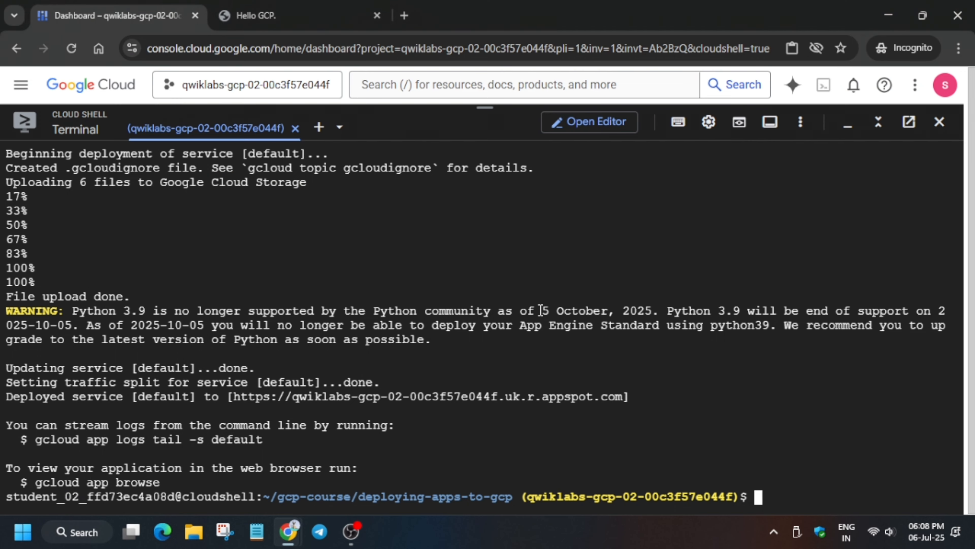
key(ctrl+v)
key(Return)
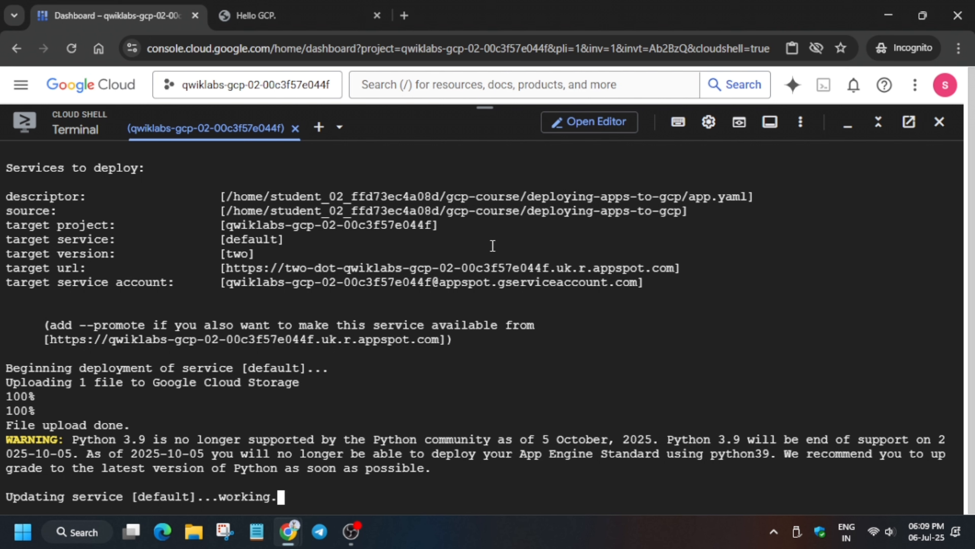
Minimize Cloud Shell, search the console for app engine, and open the App Engine Versions page without the tutorial panel
drag(487, 108, 487, 109)
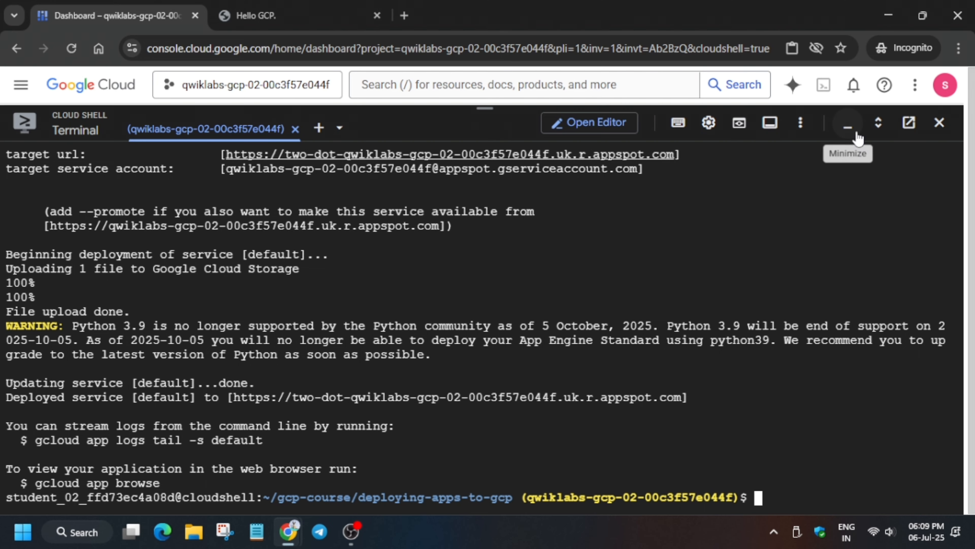
click(847, 124)
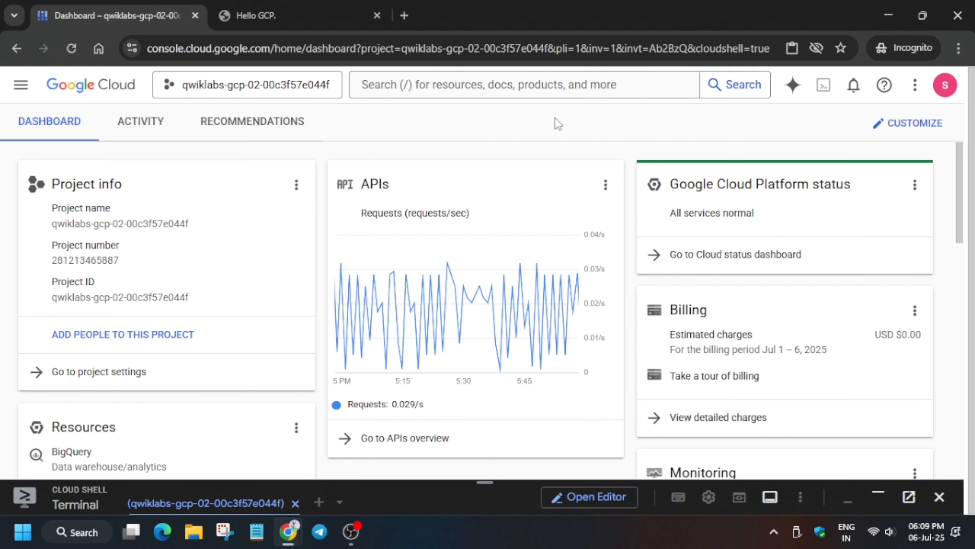
click(573, 81)
text(ap)
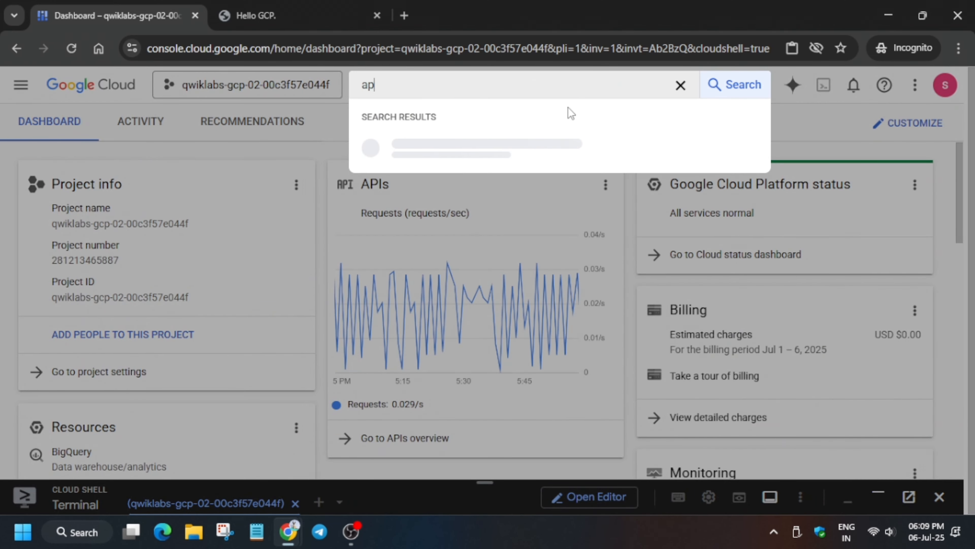
text(p engine)
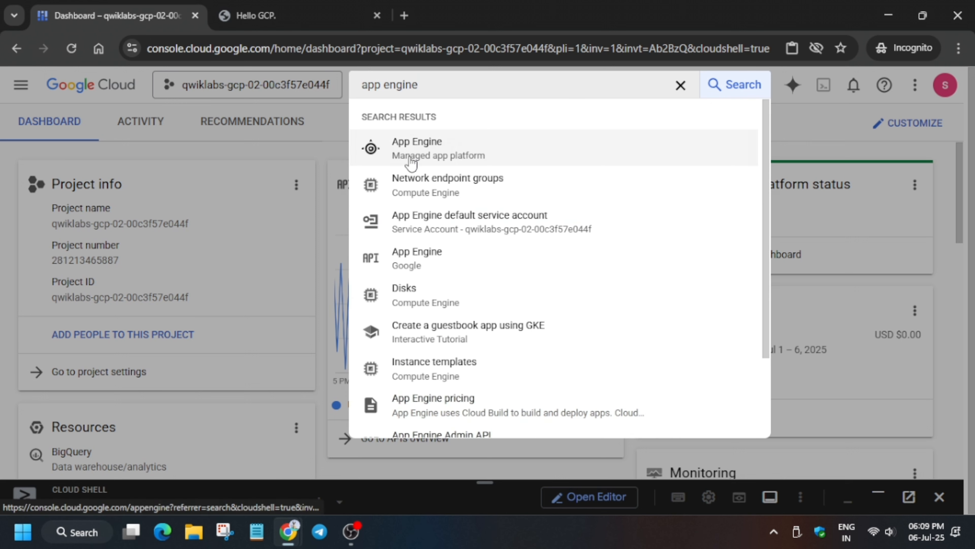
click(410, 155)
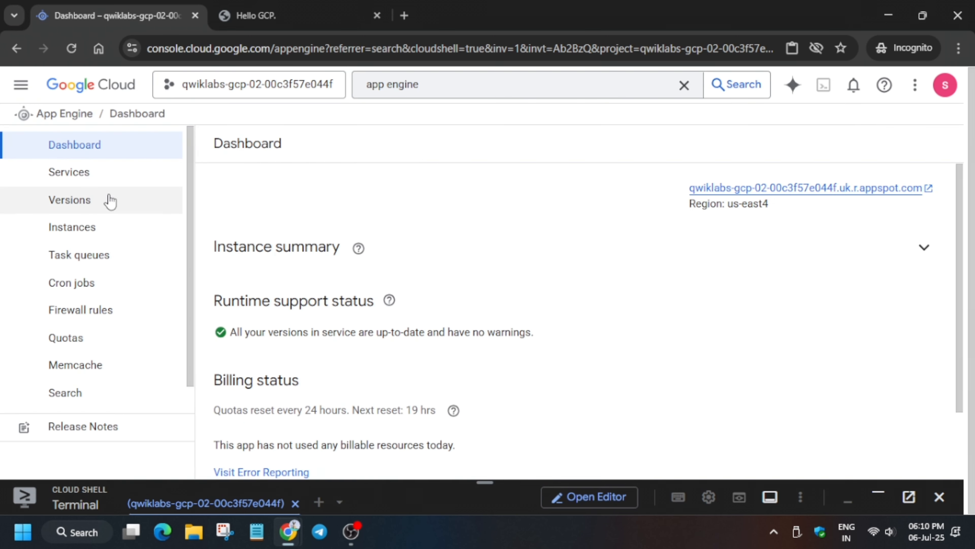
click(82, 204)
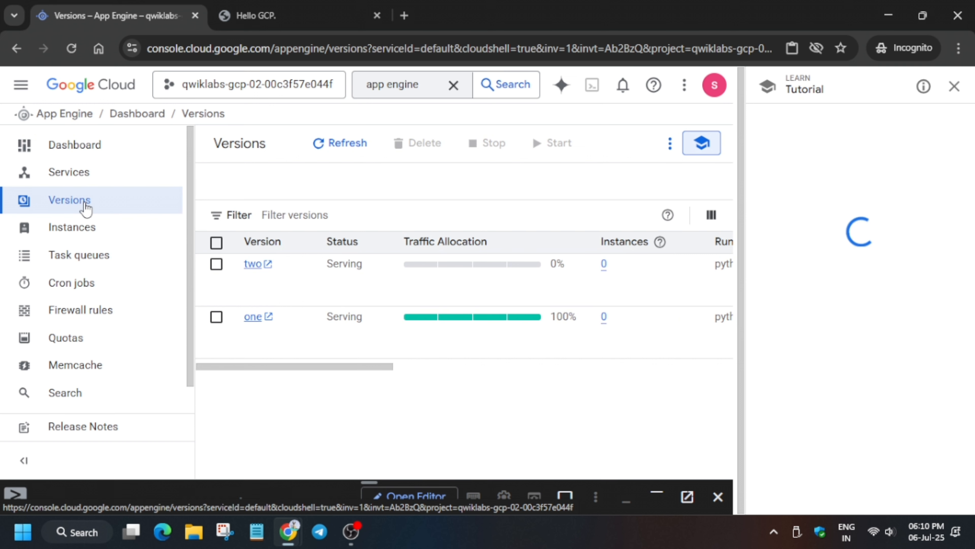
click(954, 86)
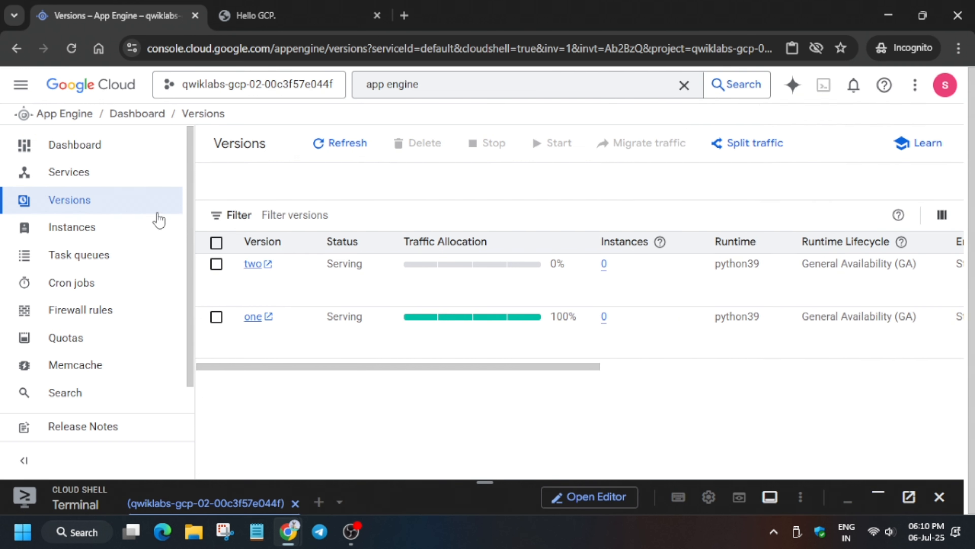
Split App Engine traffic so version two receives the full allocation, and save the setting
click(755, 152)
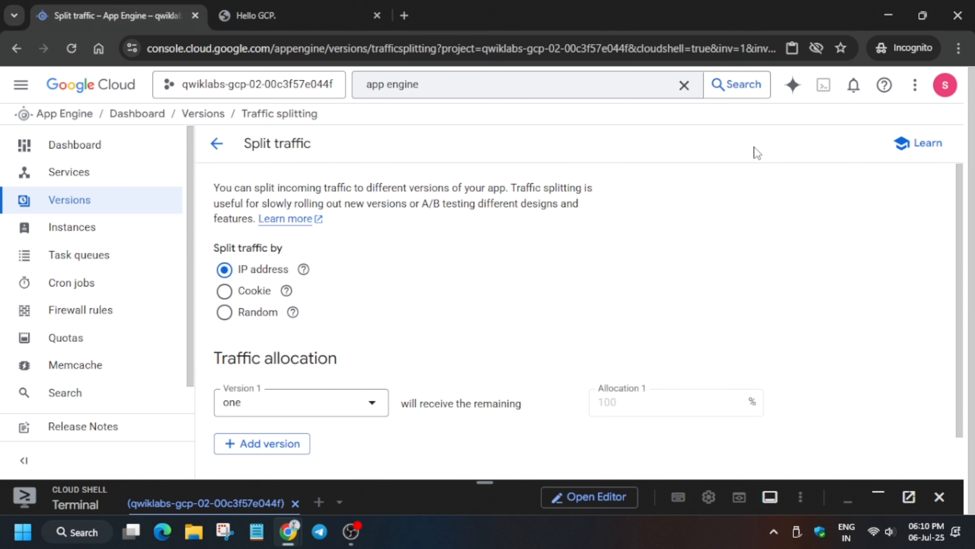
click(351, 415)
click(307, 448)
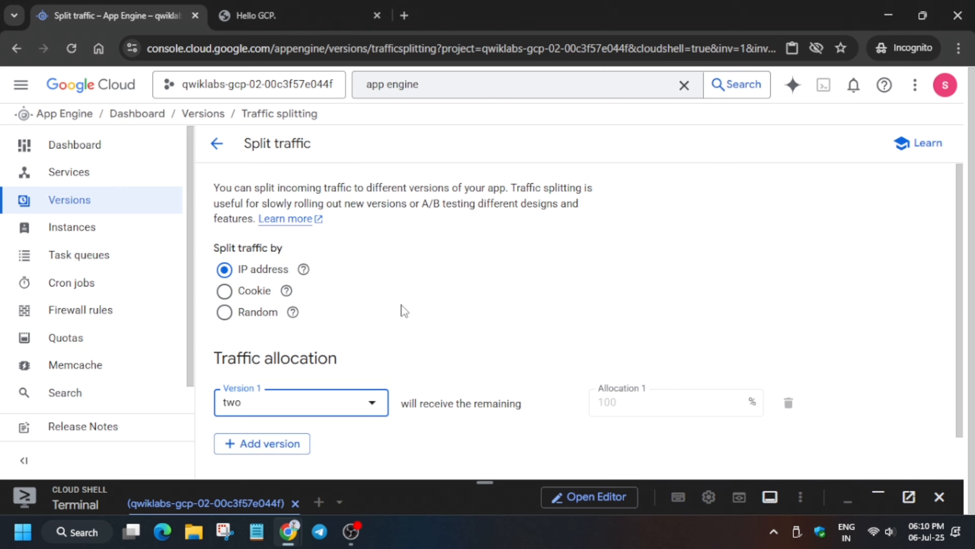
scroll(402, 306, down, 1)
click(250, 447)
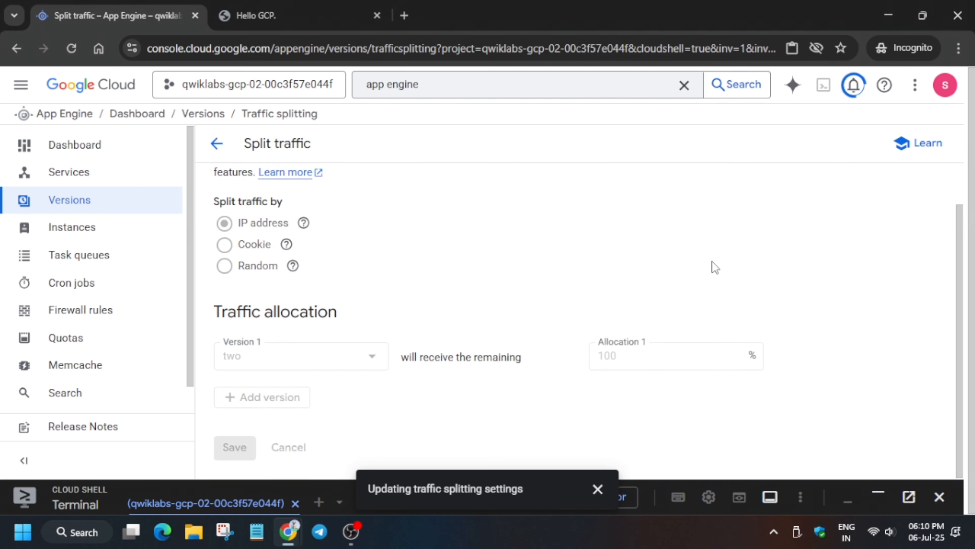
Run the lab's Deploy to App Engine progress check, dismiss the console's traffic split notification, and run the check again
key(alt+Tab)
scroll(413, 302, down, 8)
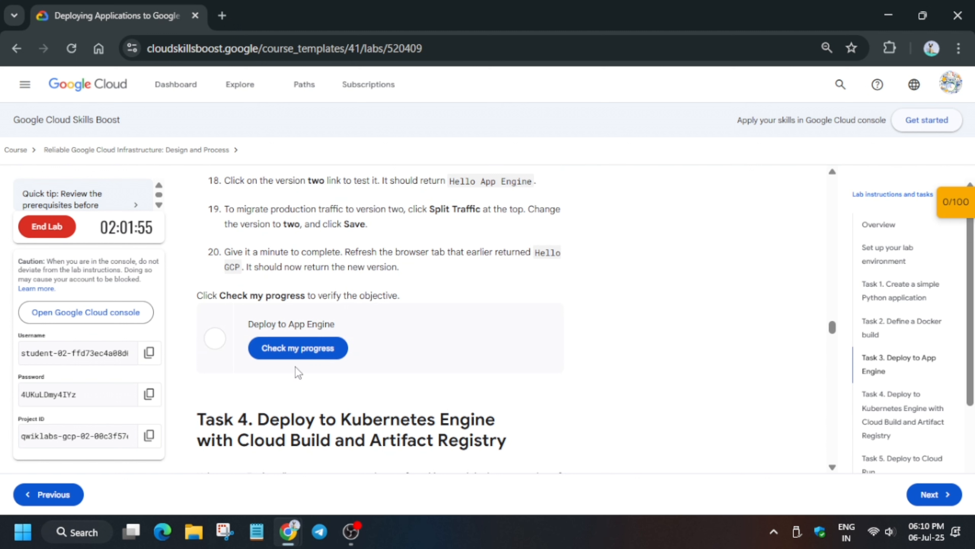
click(309, 350)
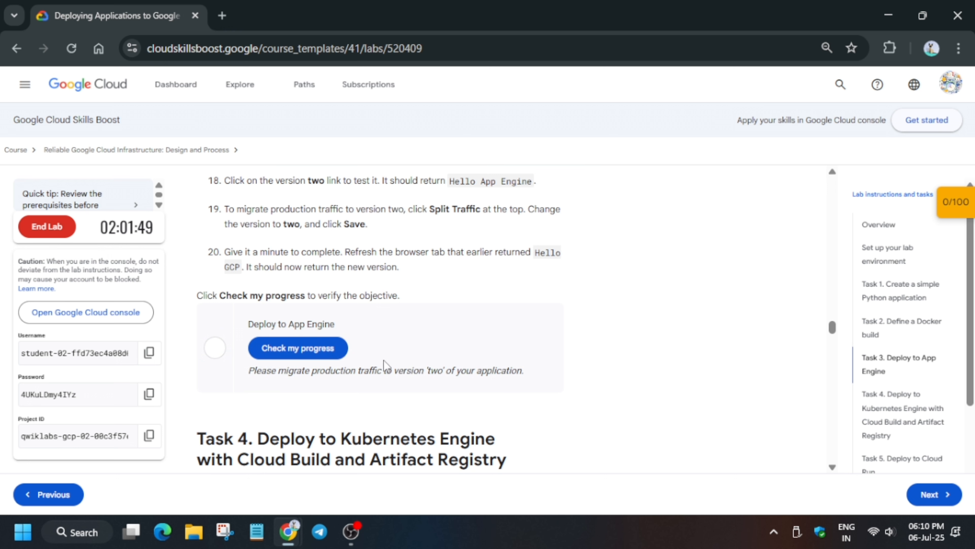
key(alt+Tab)
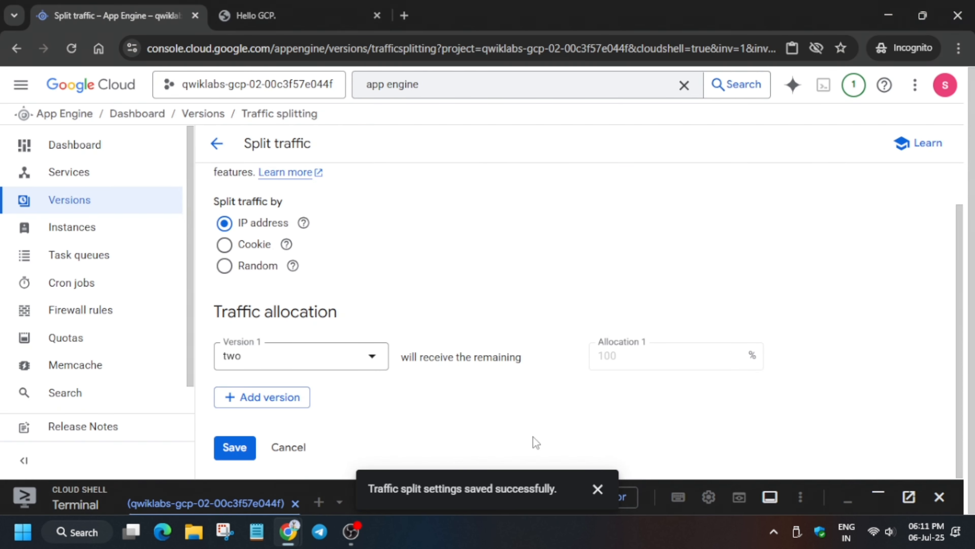
click(598, 489)
key(alt+Tab)
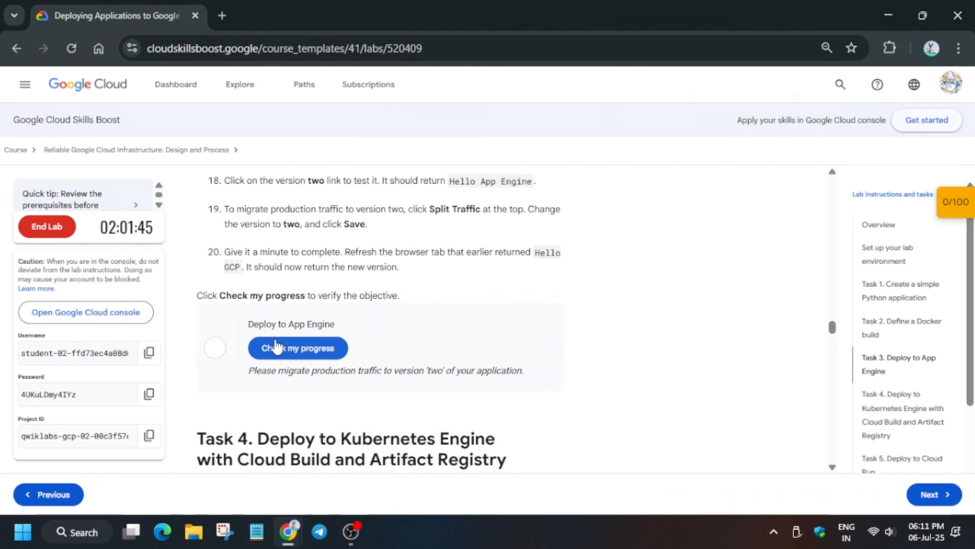
click(301, 350)
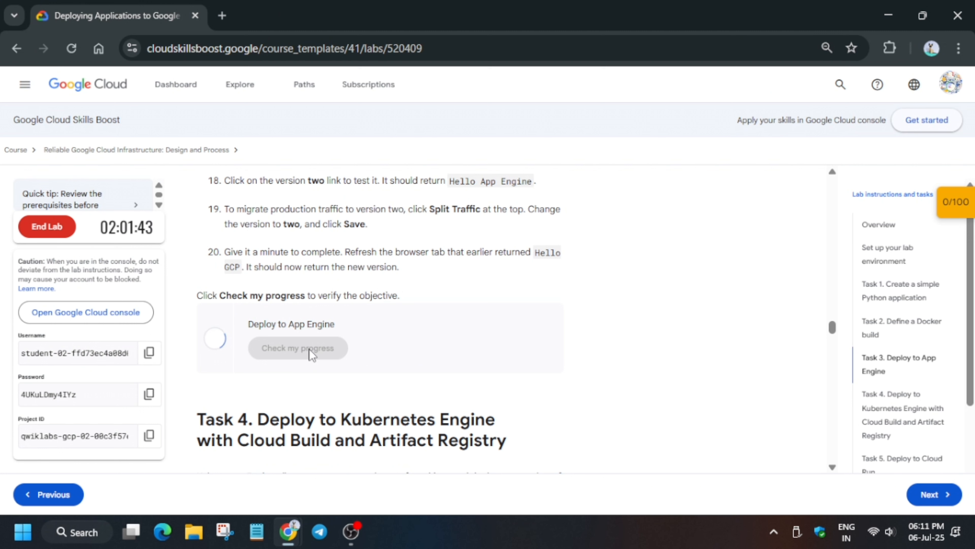
Copy "Kubernetes Engine" from the lab's Task 4 instructions, search the console for it, and open that product
scroll(549, 381, down, 7)
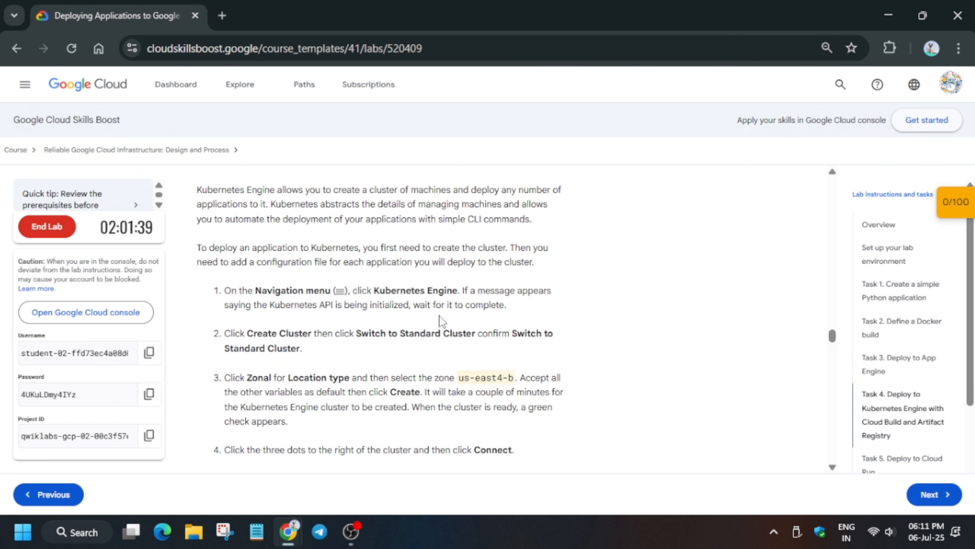
drag(375, 288, 458, 291)
key(ctrl+c)
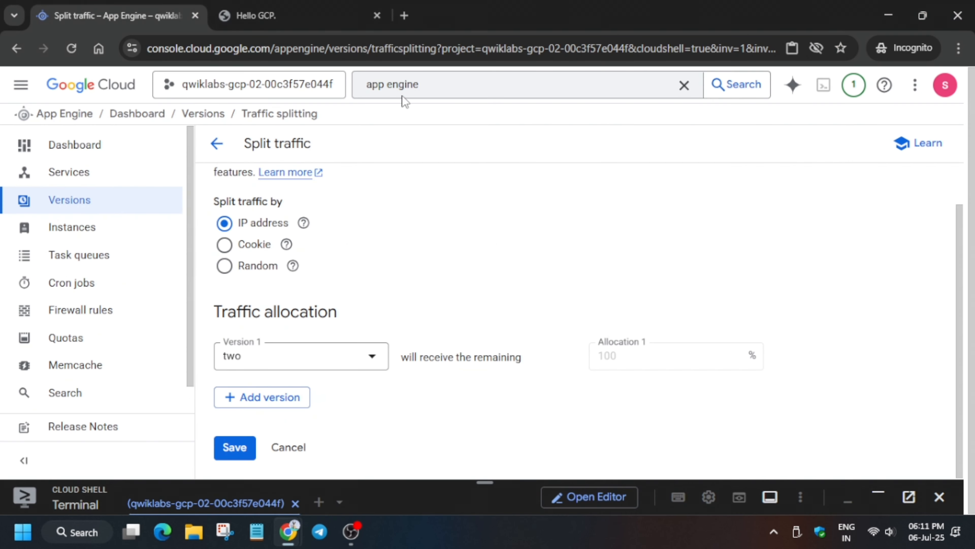
click(424, 90)
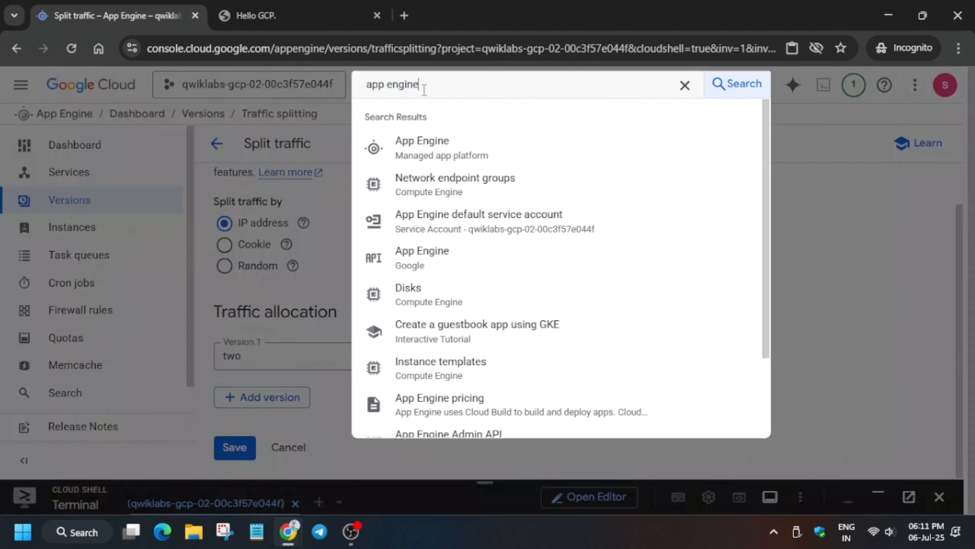
key(ctrl+a)
key(ctrl+v)
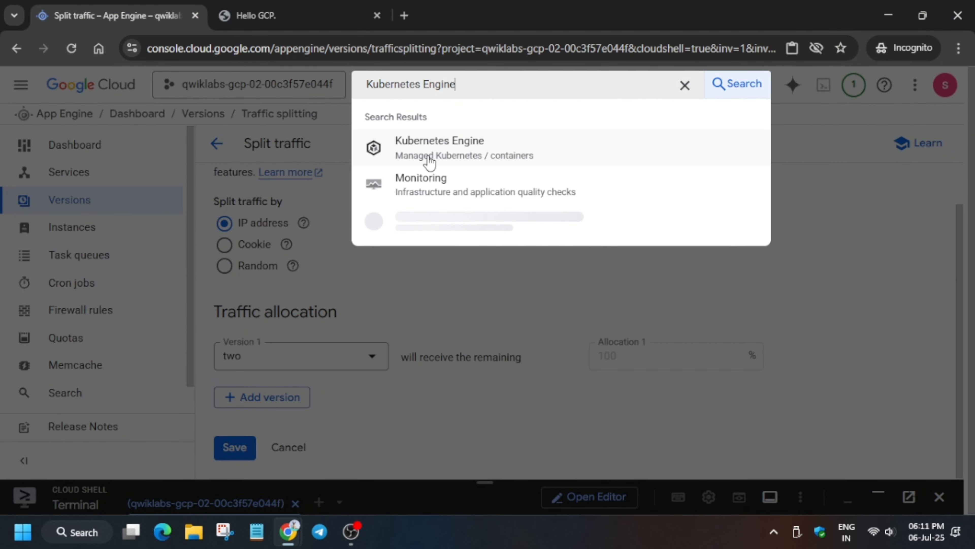
click(413, 158)
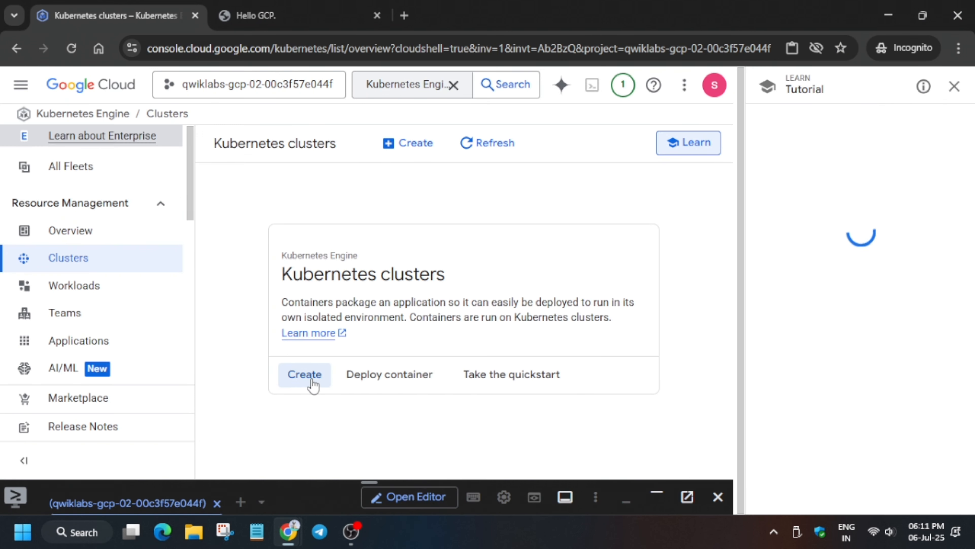
Start creating a Kubernetes cluster, dismiss the tutorial and welcome introduction, and switch from Autopilot to a Standard cluster
click(313, 380)
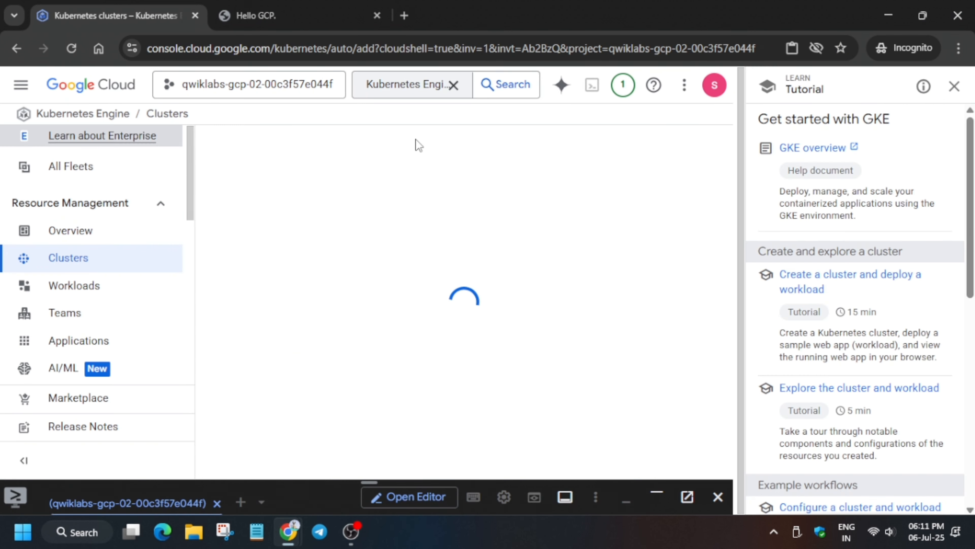
click(954, 86)
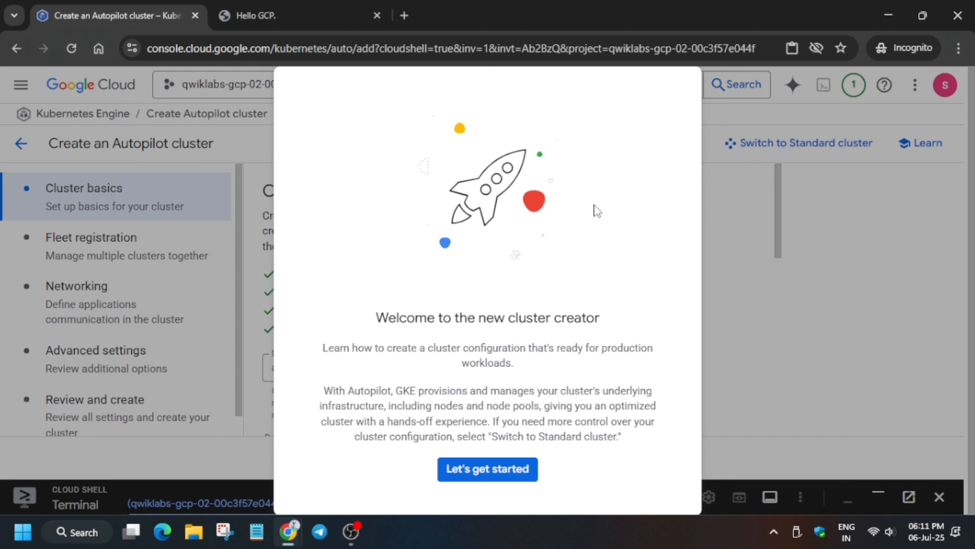
click(803, 299)
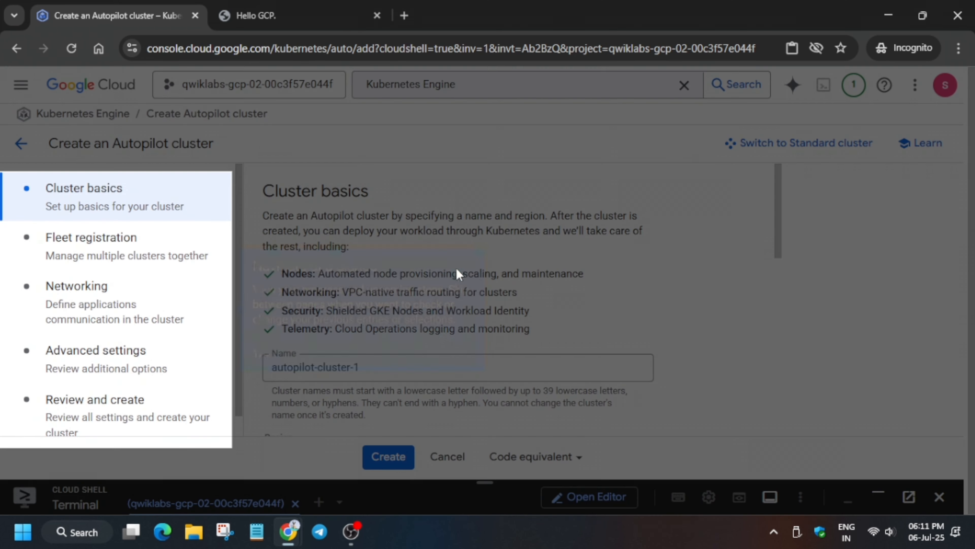
click(469, 263)
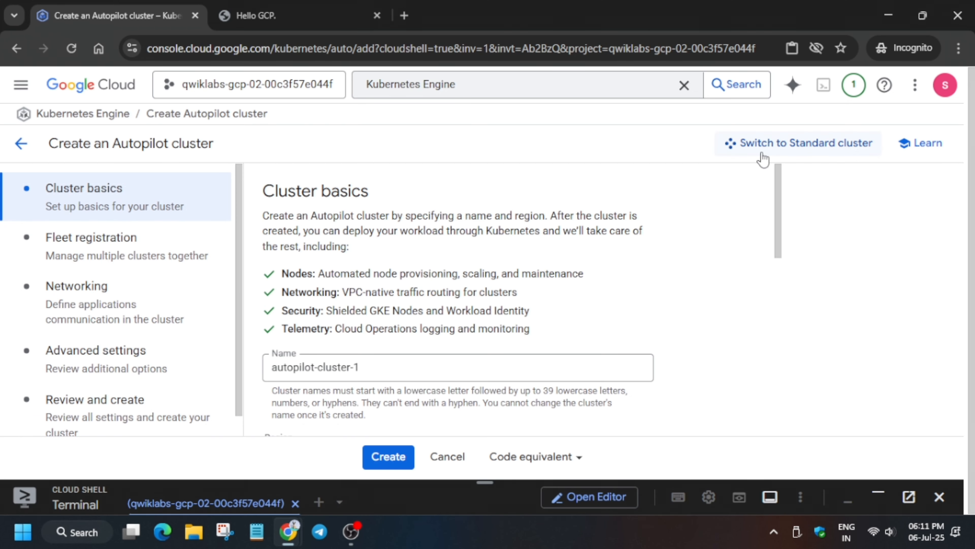
click(754, 148)
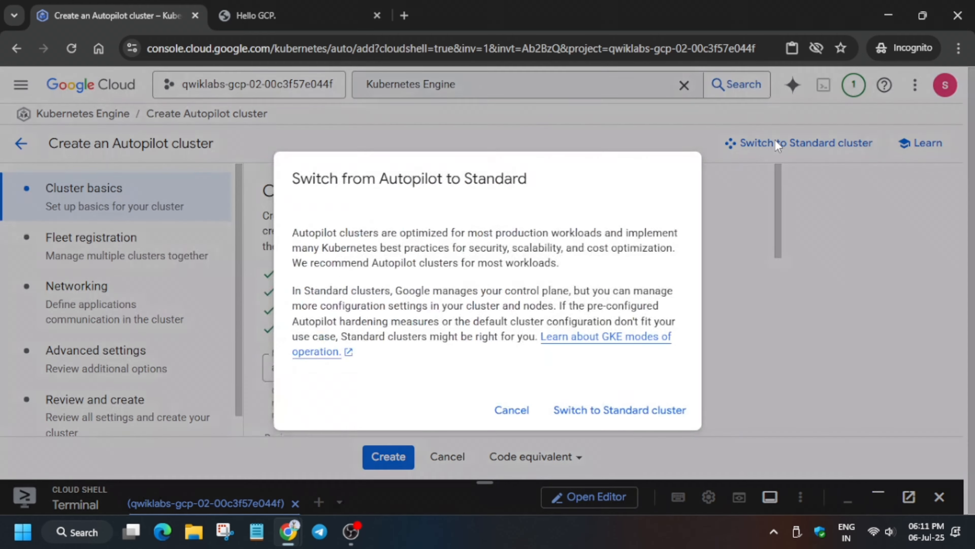
click(645, 410)
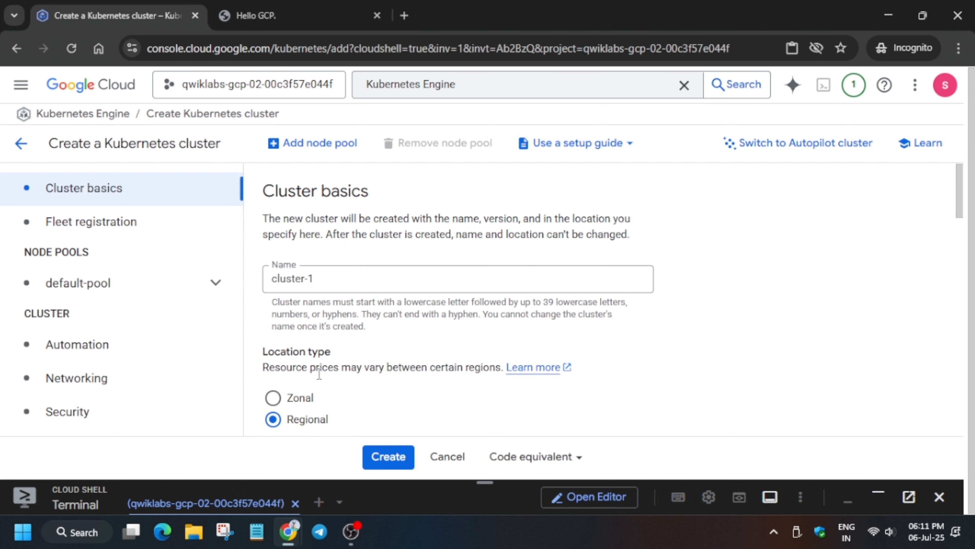
Choose the Zonal location type for the cluster and look up the required zone in the lab's Task 4 instructions
scroll(423, 276, down, 3)
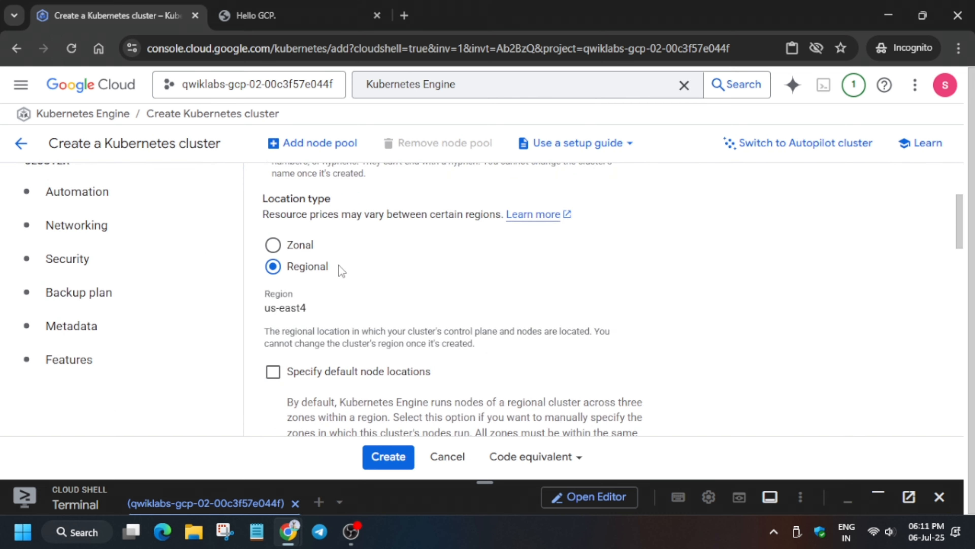
click(277, 250)
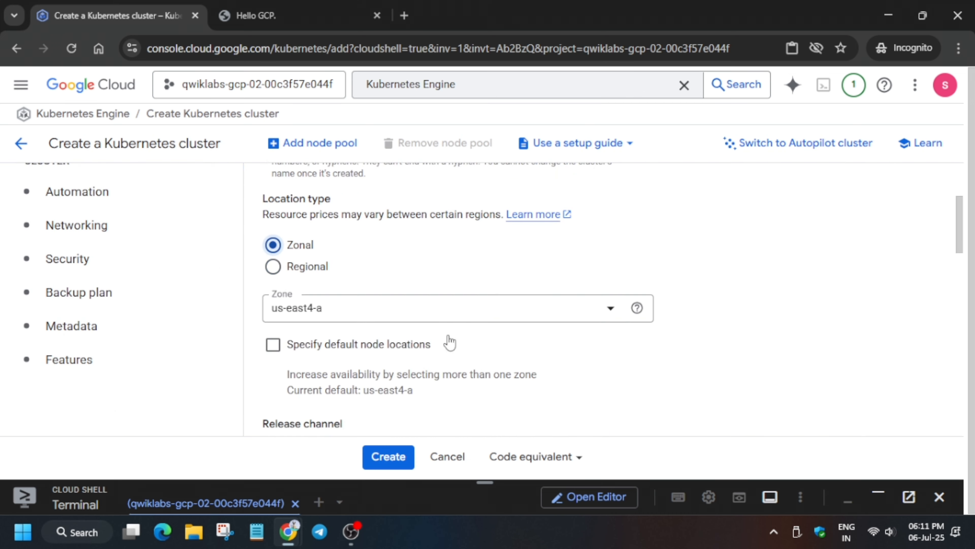
key(alt+Tab)
scroll(399, 322, down, 3)
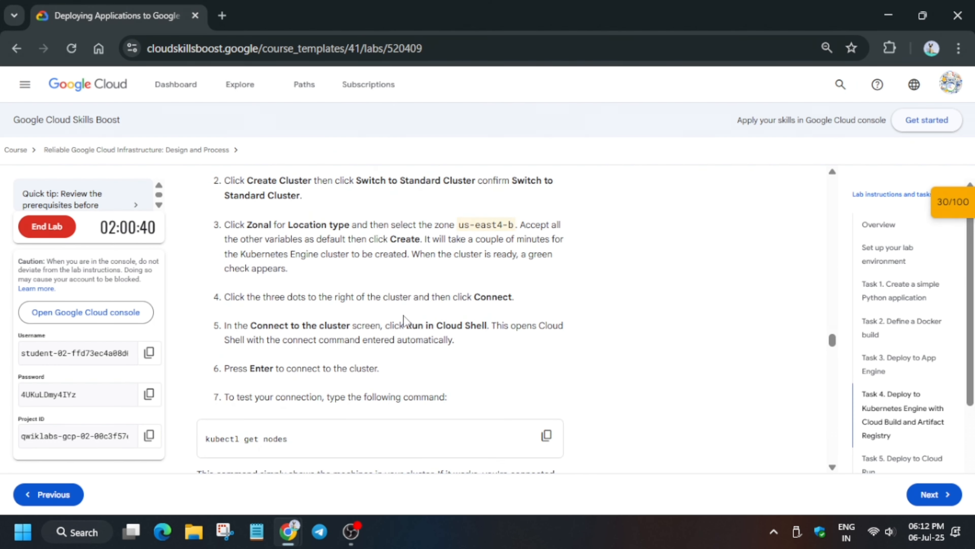
drag(445, 230, 518, 225)
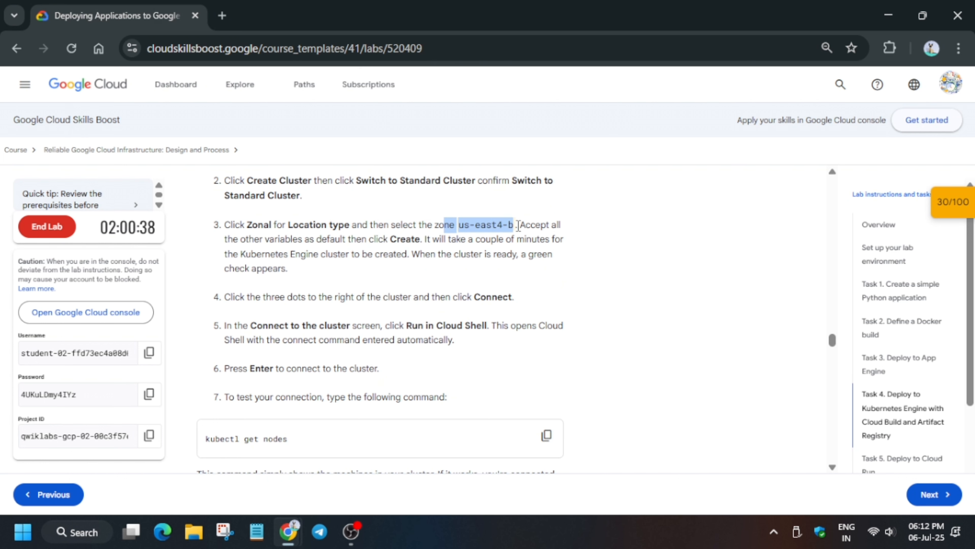
click(518, 225)
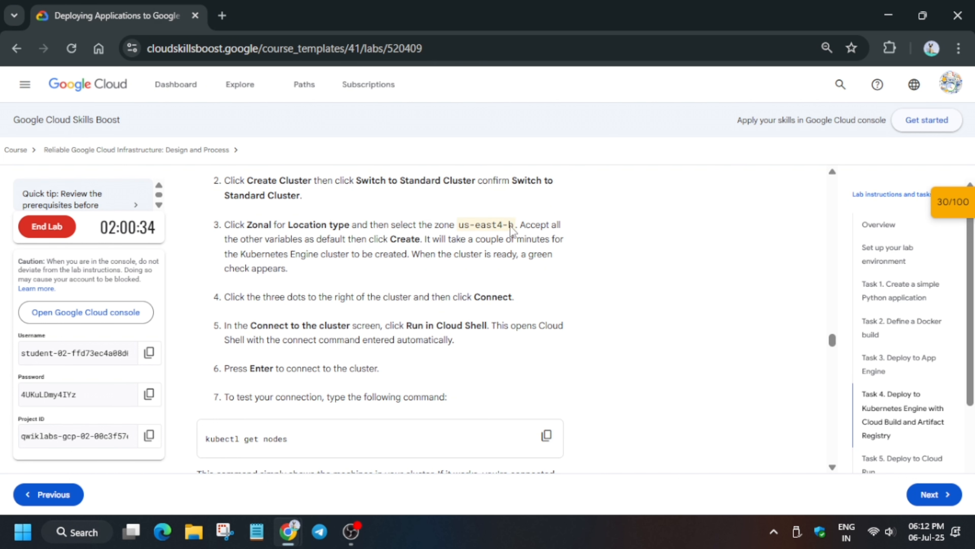
Dismiss the cluster setup guide tip and set the cluster's zone to us-east4-b
key(alt+Tab)
click(320, 305)
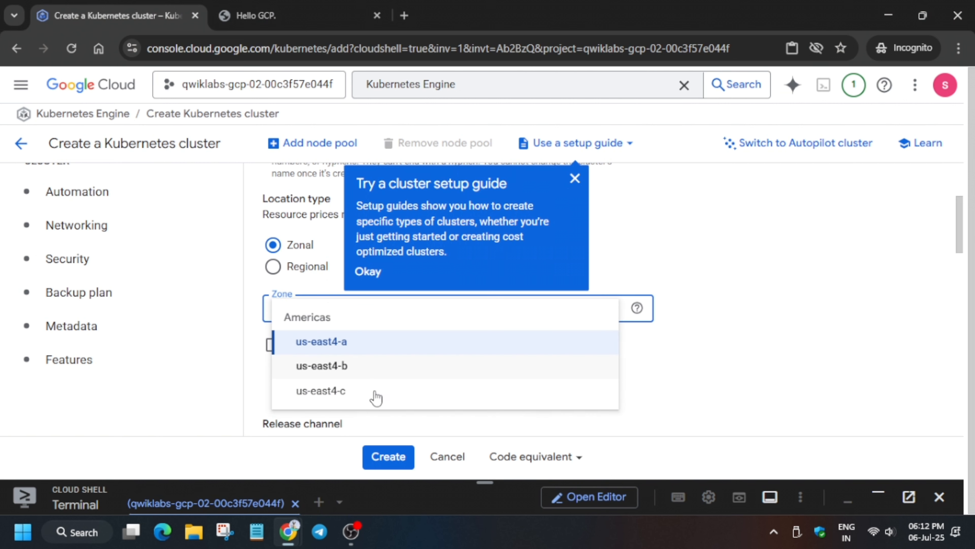
click(579, 181)
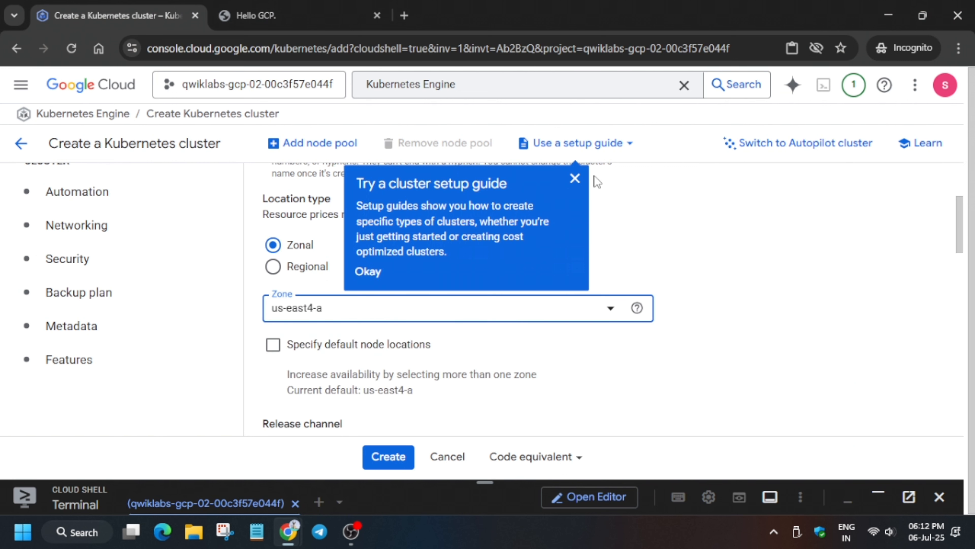
click(575, 180)
key(alt+Tab)
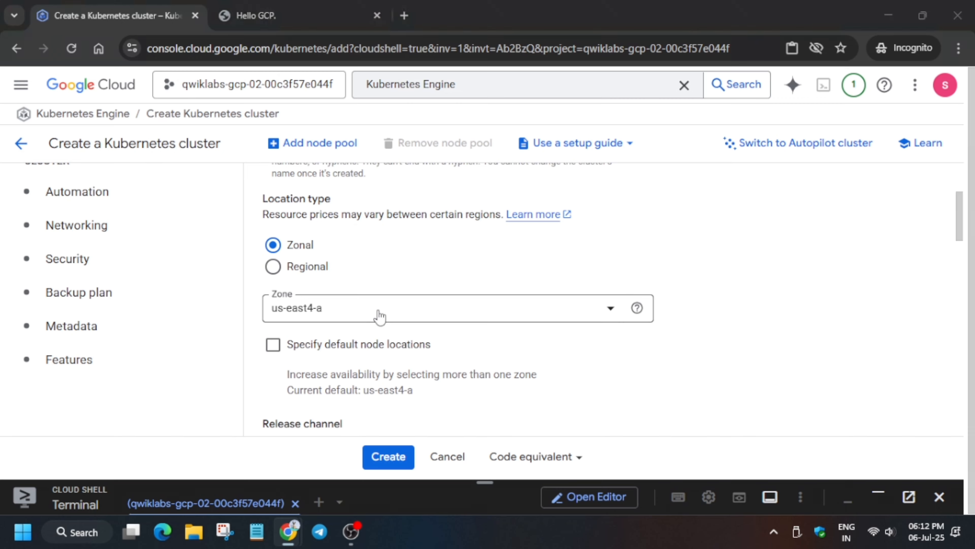
key(alt+Tab)
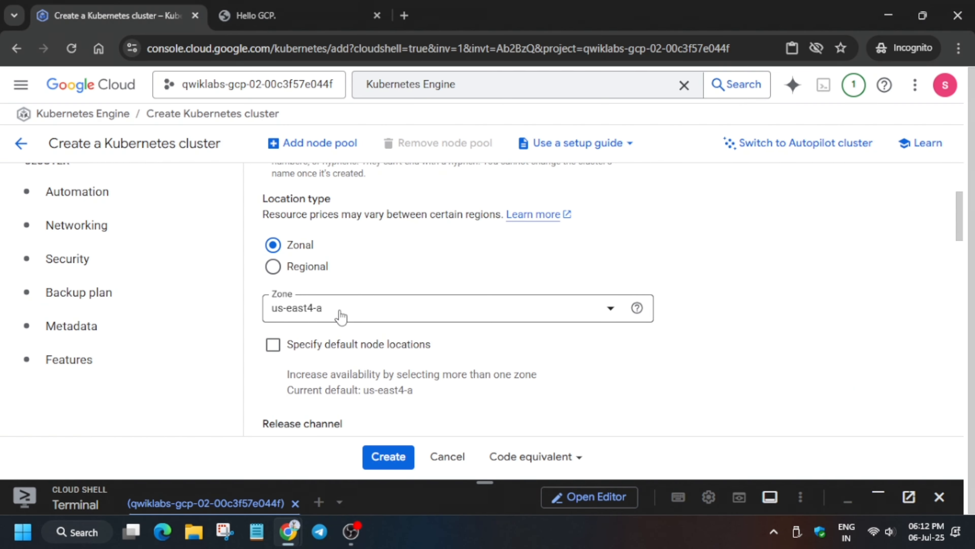
click(340, 314)
click(334, 373)
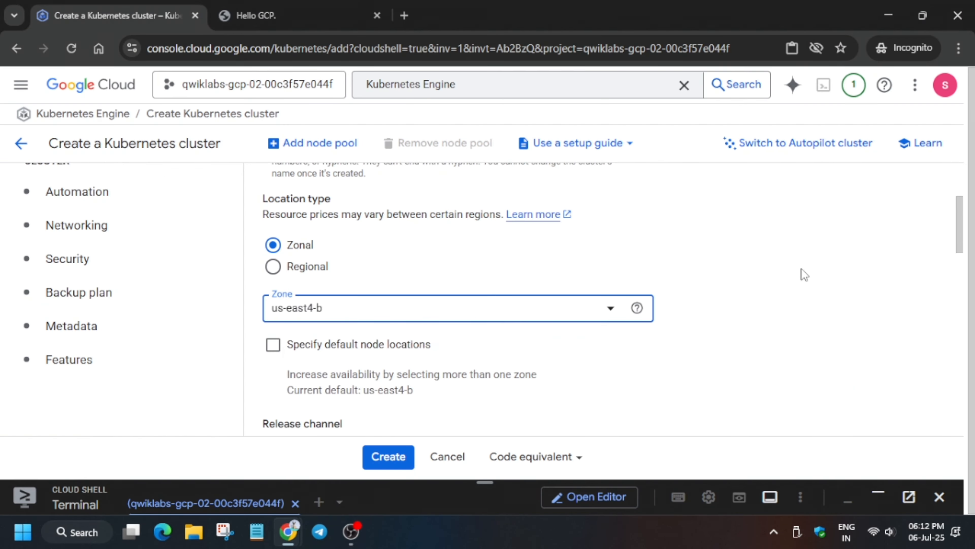
Review the remaining default settings, create the Standard cluster, and dismiss the multi-cluster management announcement on the clusters page
scroll(682, 323, down, 5)
scroll(682, 322, down, 5)
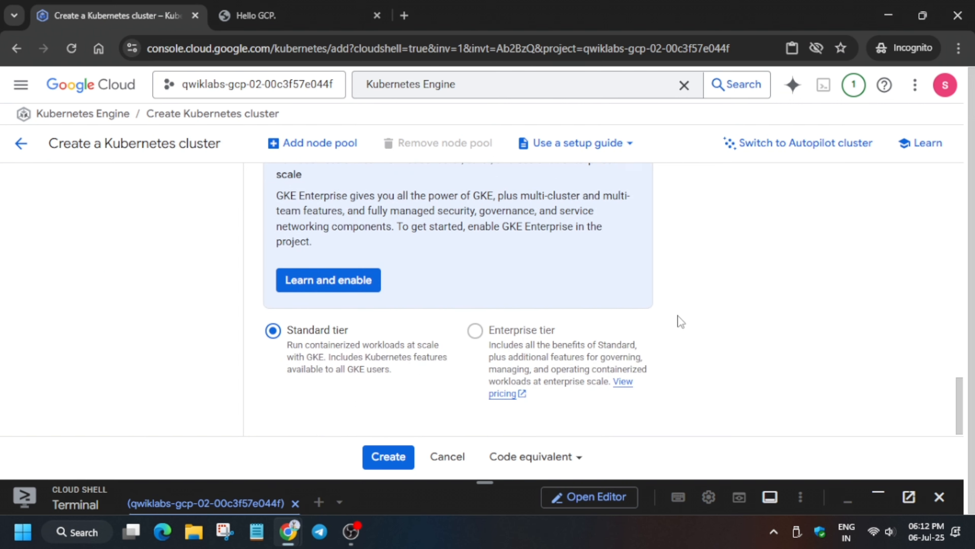
scroll(307, 335, up, 4)
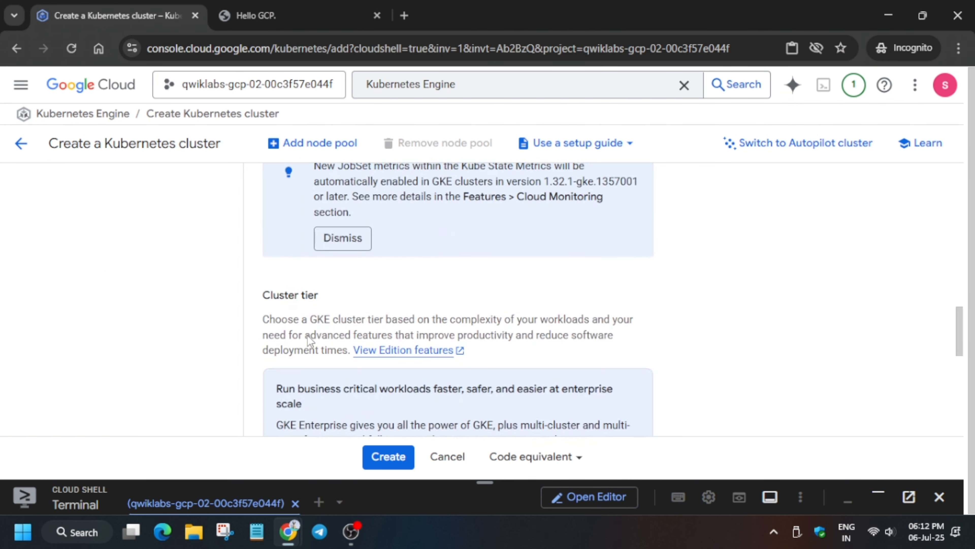
scroll(322, 350, down, 5)
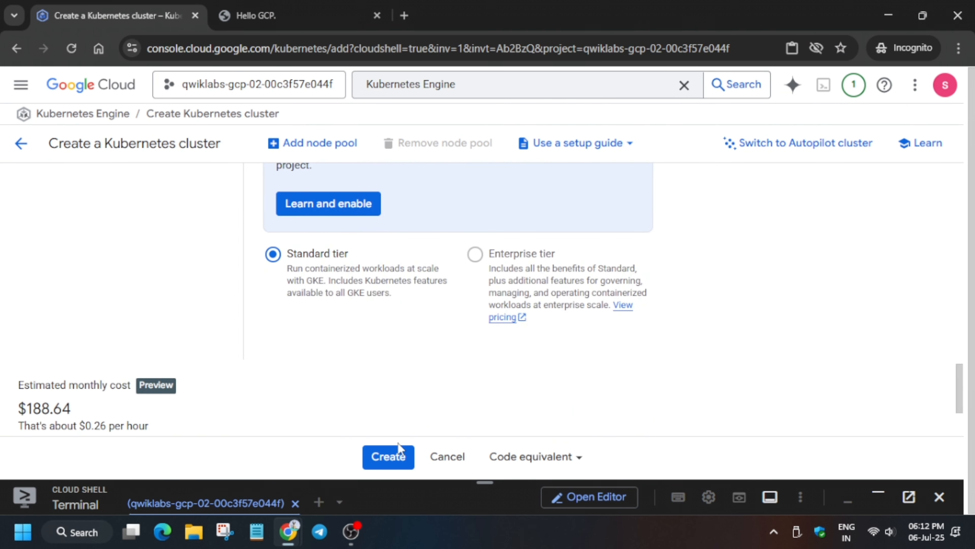
click(399, 456)
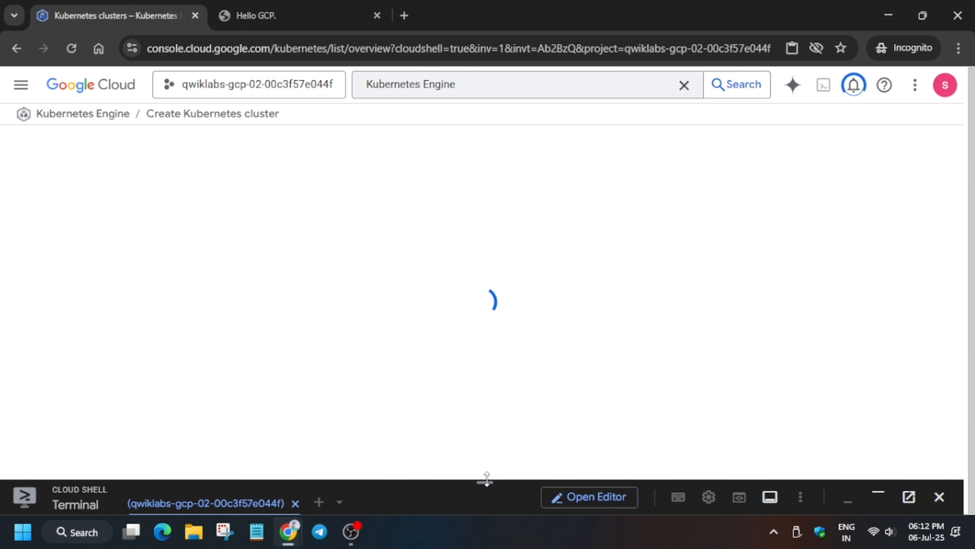
drag(489, 479, 496, 412)
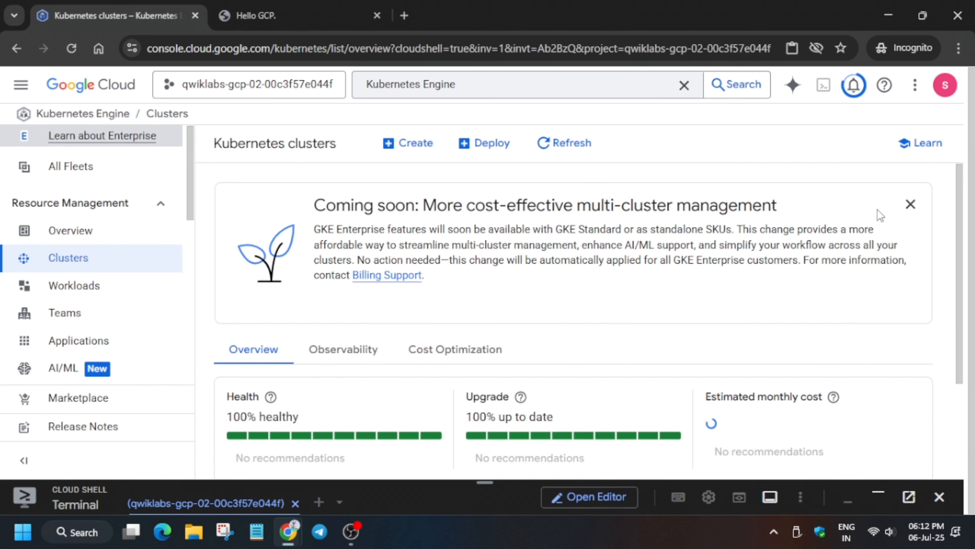
click(911, 203)
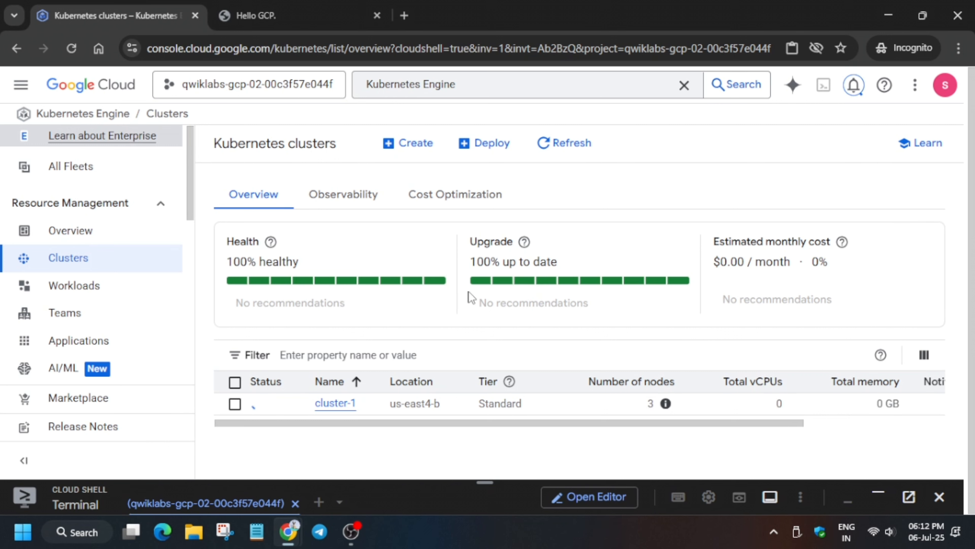
Refresh the Kubernetes clusters list to check the provisioning status of cluster-1
click(570, 152)
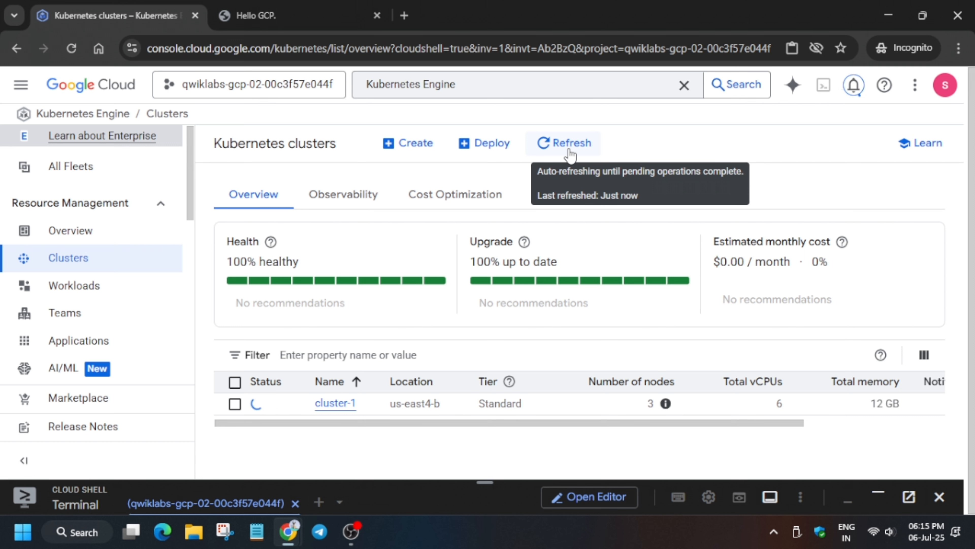
click(570, 153)
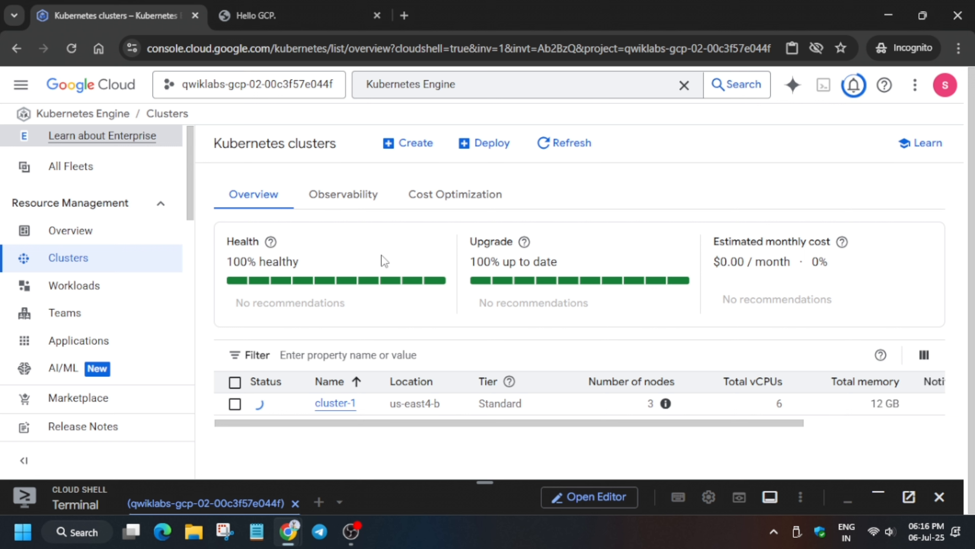
click(572, 148)
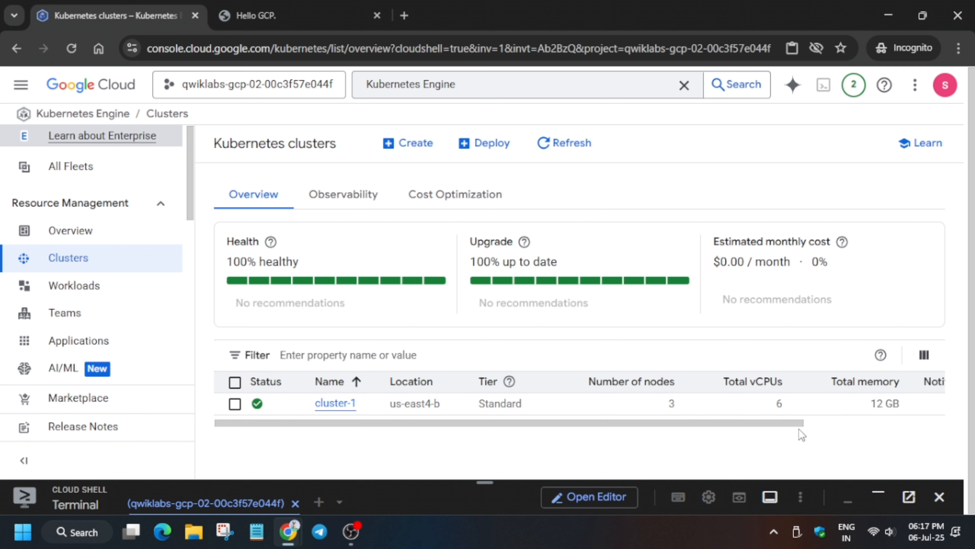
Connect to cluster-1 by running its get-credentials command in Cloud Shell, and enlarge the terminal area
drag(801, 423, 972, 410)
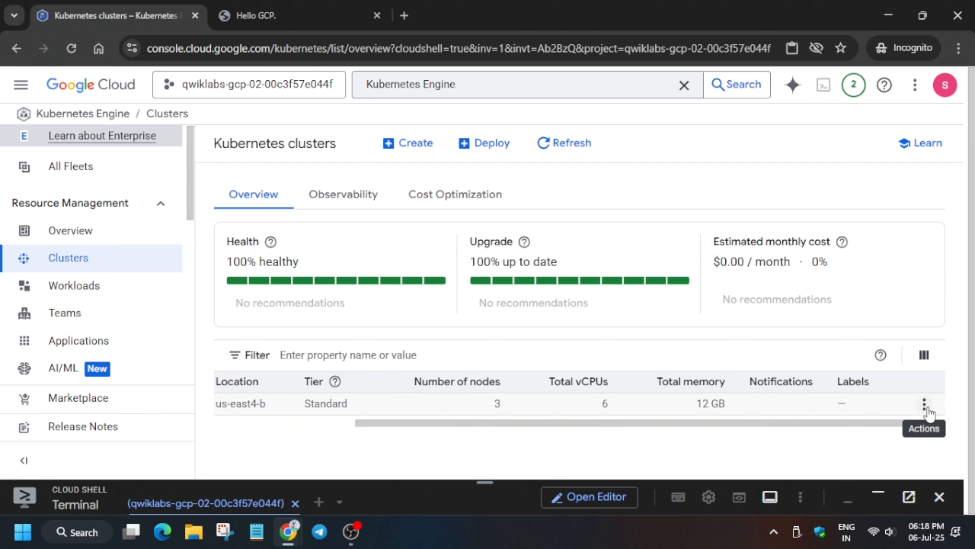
click(925, 405)
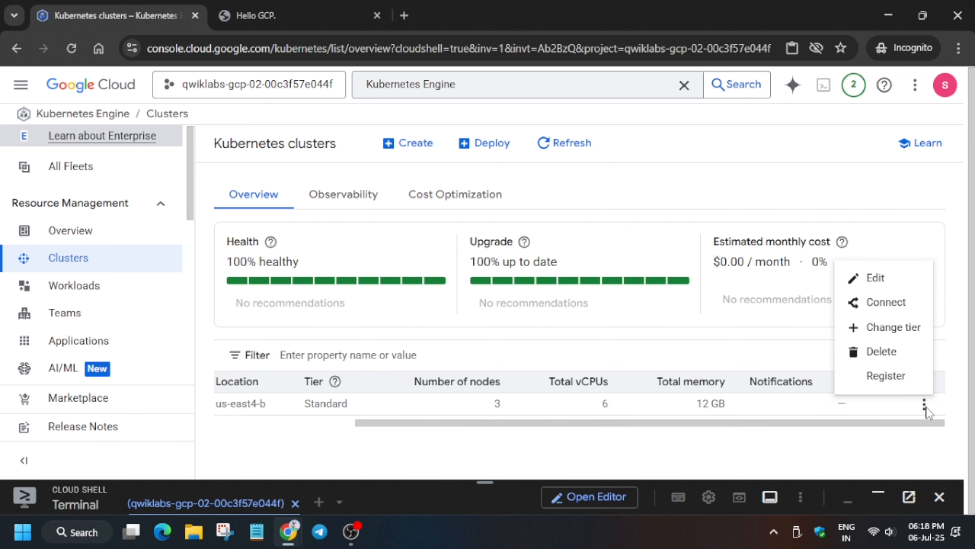
click(875, 304)
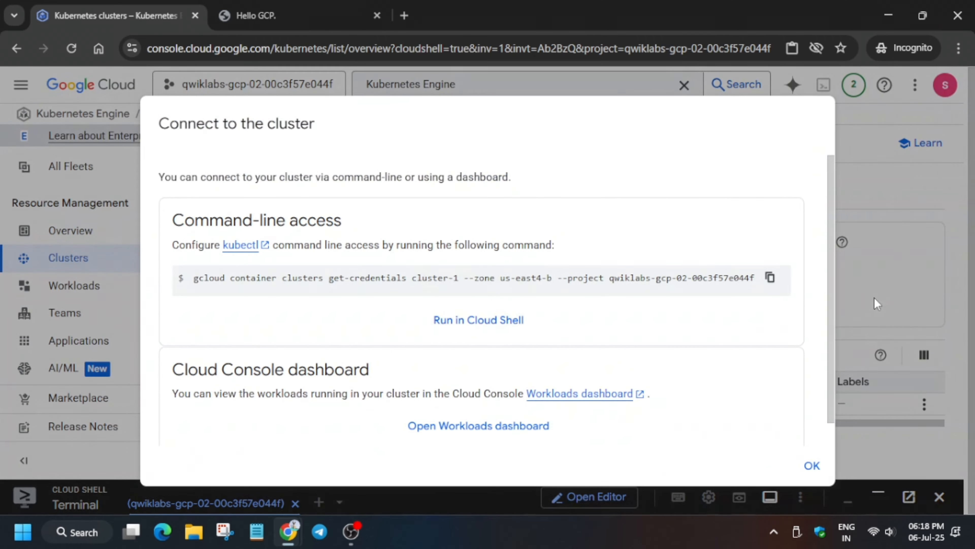
click(466, 321)
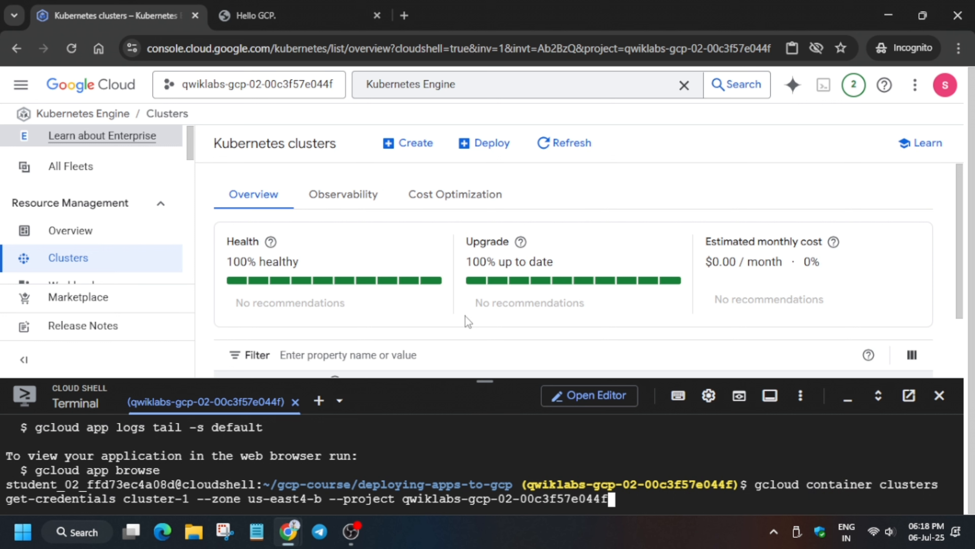
key(Return)
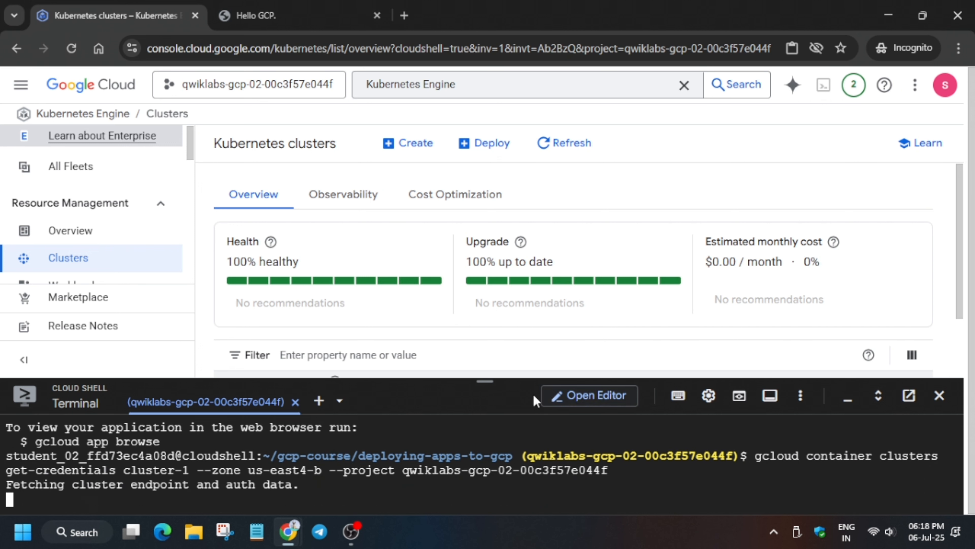
drag(485, 380, 493, 192)
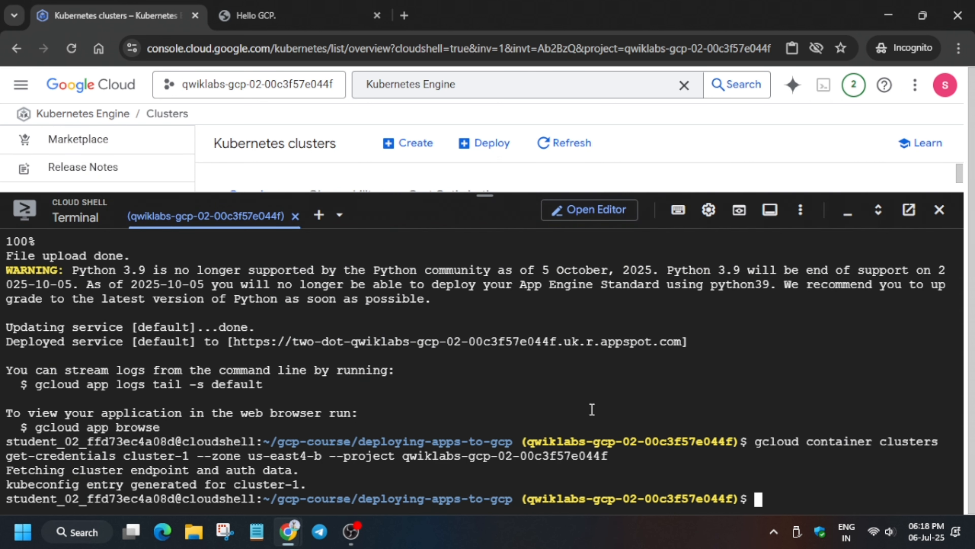
Replace the title in the main() function of main.py with the lab's "Hello Kubernetes Engine" text
key(alt+Tab)
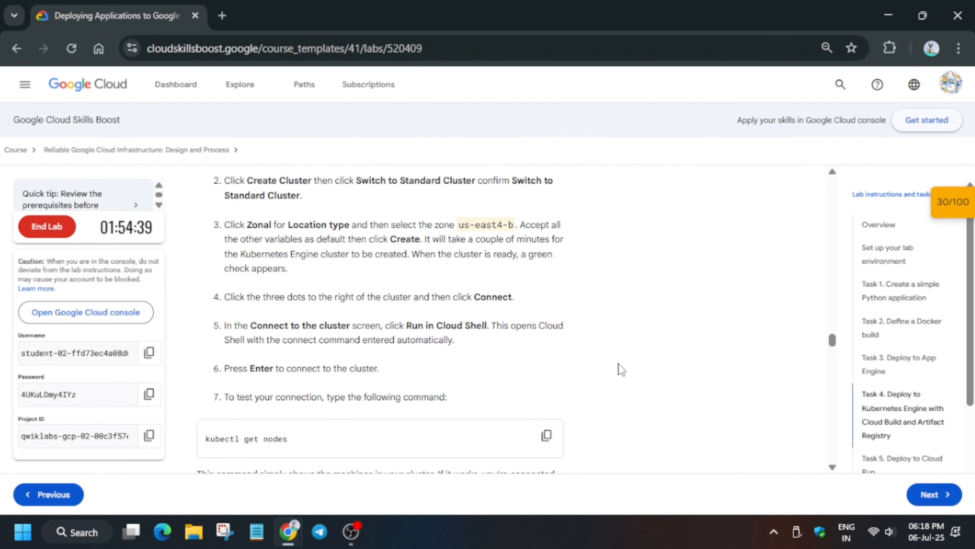
scroll(621, 369, down, 5)
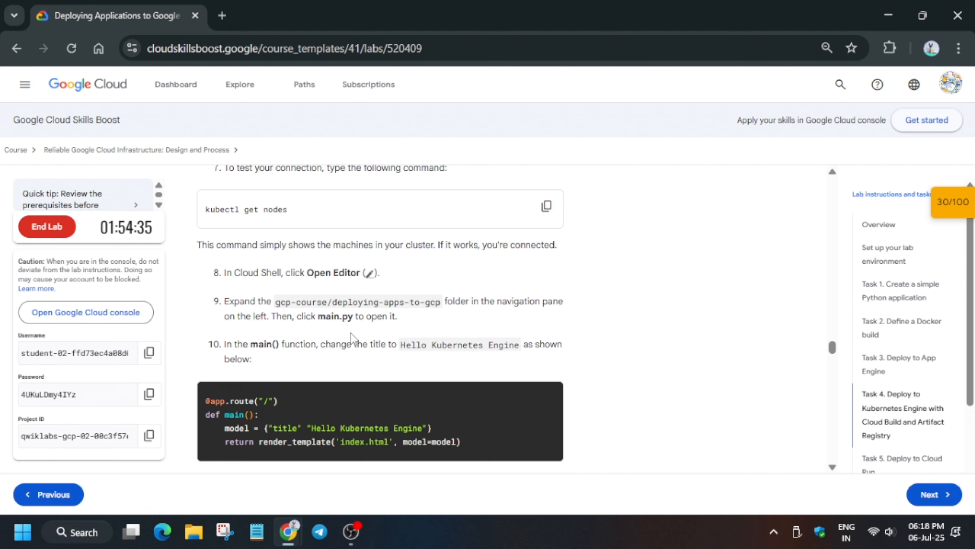
scroll(369, 333, down, 3)
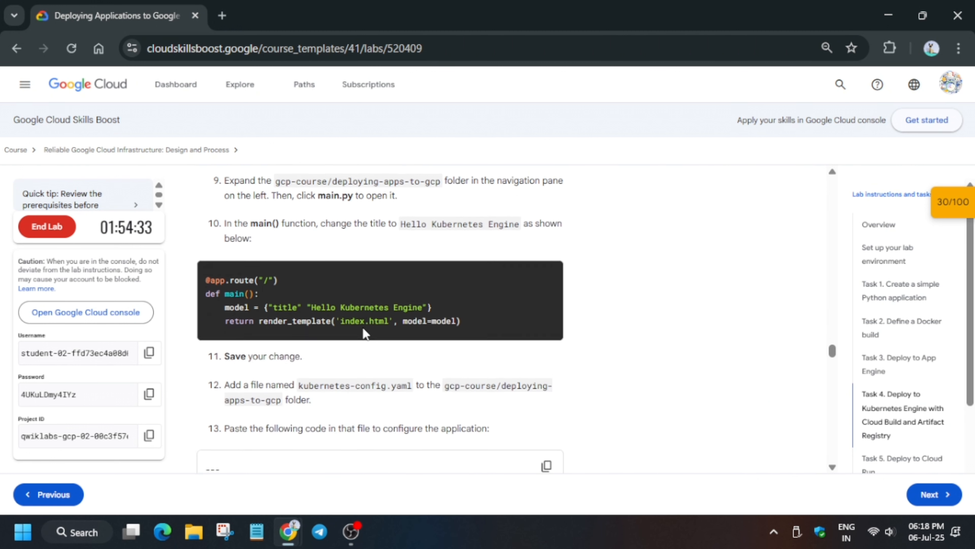
drag(308, 273, 429, 277)
key(ctrl+c)
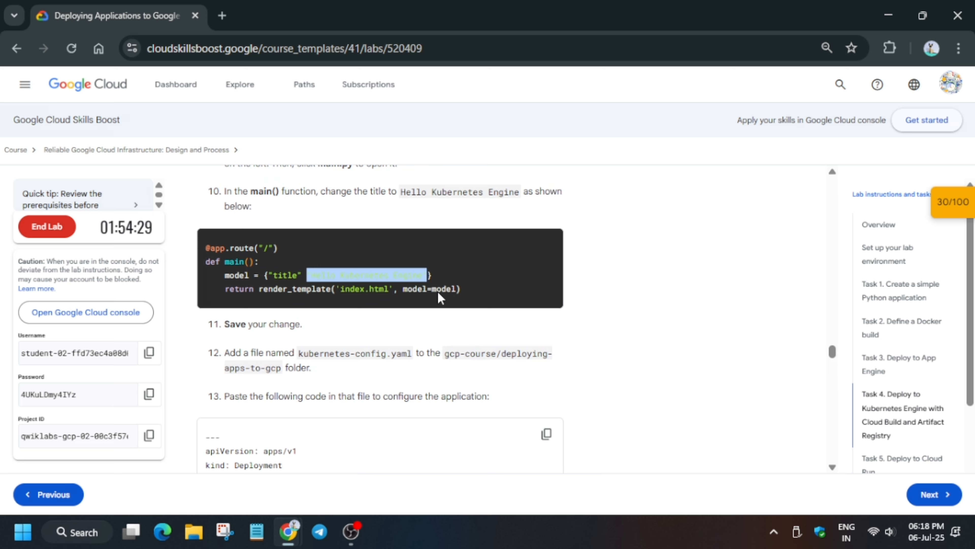
key(alt+Tab)
click(587, 211)
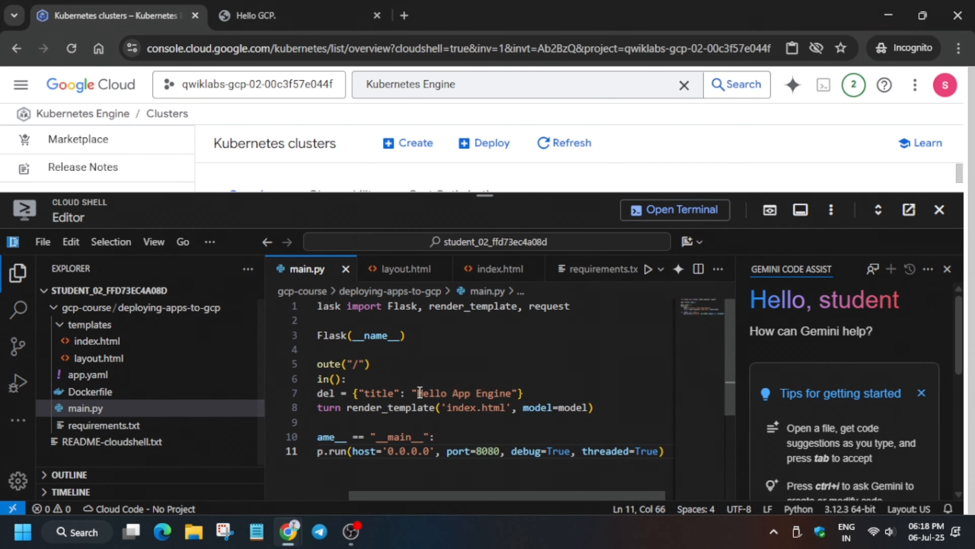
drag(417, 393, 520, 393)
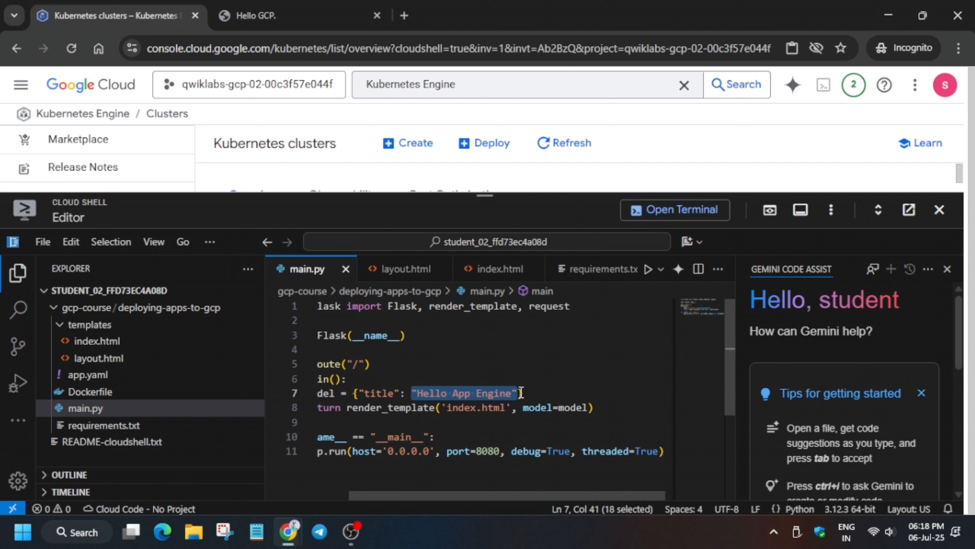
key(ctrl+v)
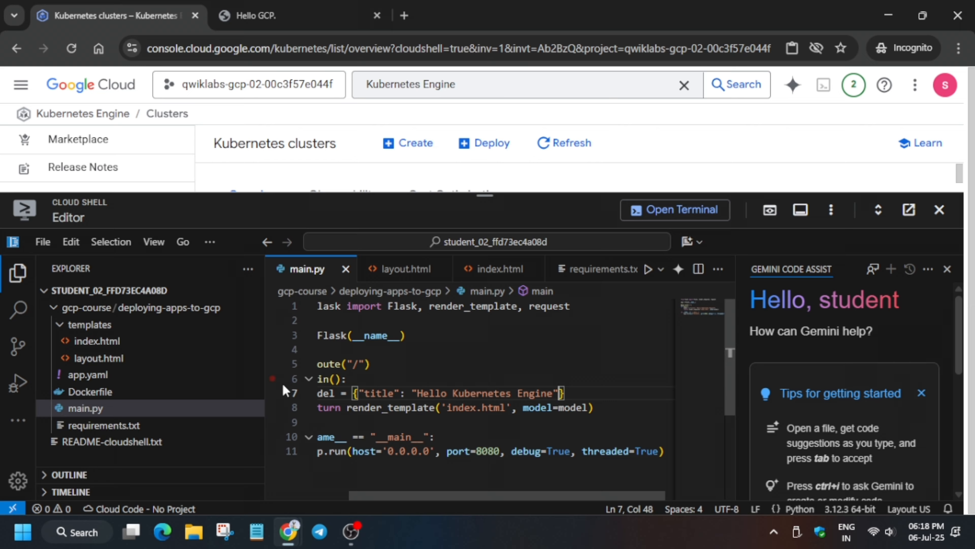
Create a file named kubernetes-config.yaml in the gcp-course/deploying-apps-to-gcp folder, using the file name copied from the lab
key(alt+Tab)
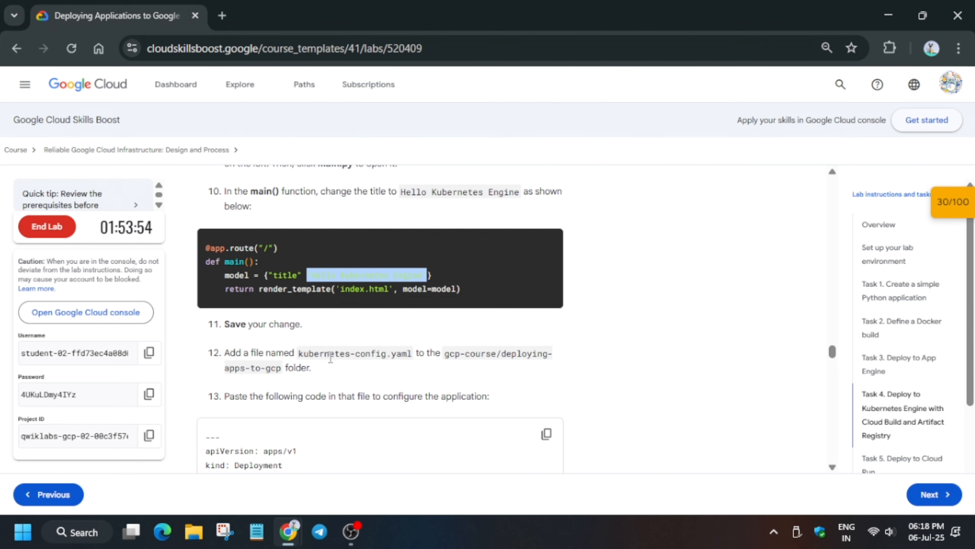
drag(300, 347, 410, 354)
key(ctrl+c)
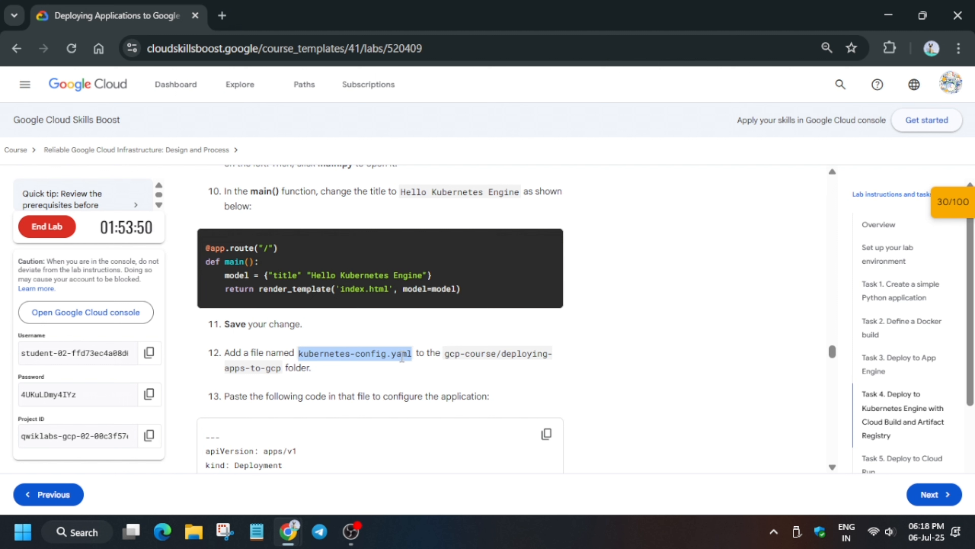
key(alt+Tab)
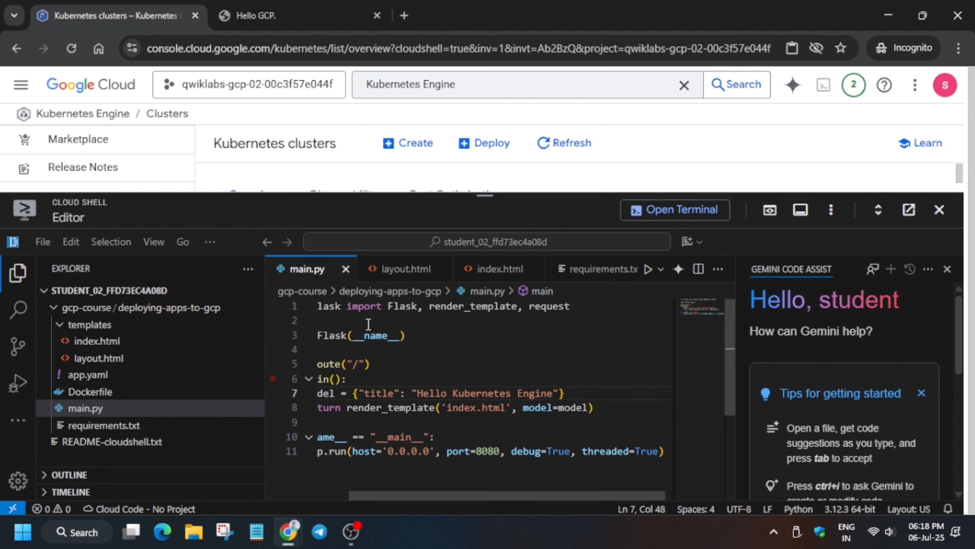
right_click(185, 310)
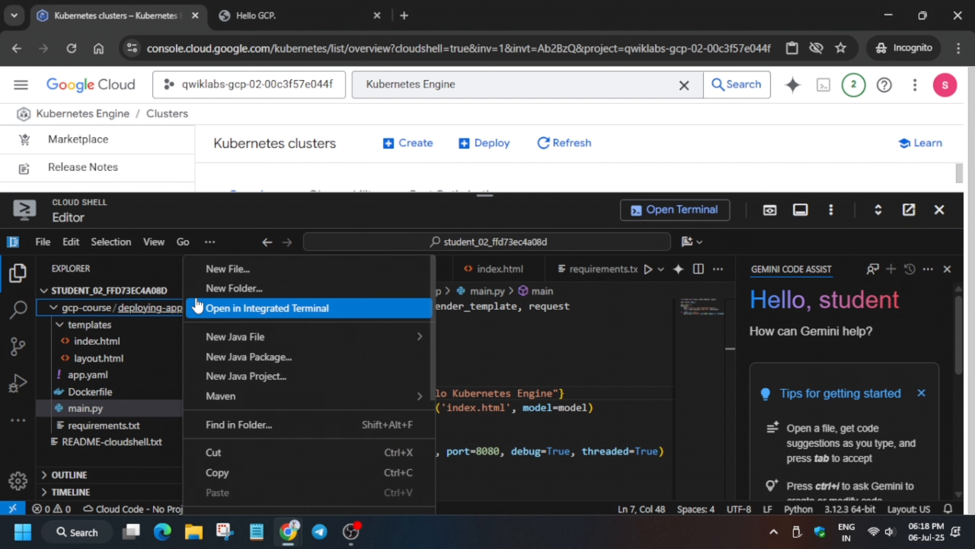
click(215, 270)
key(ctrl+v)
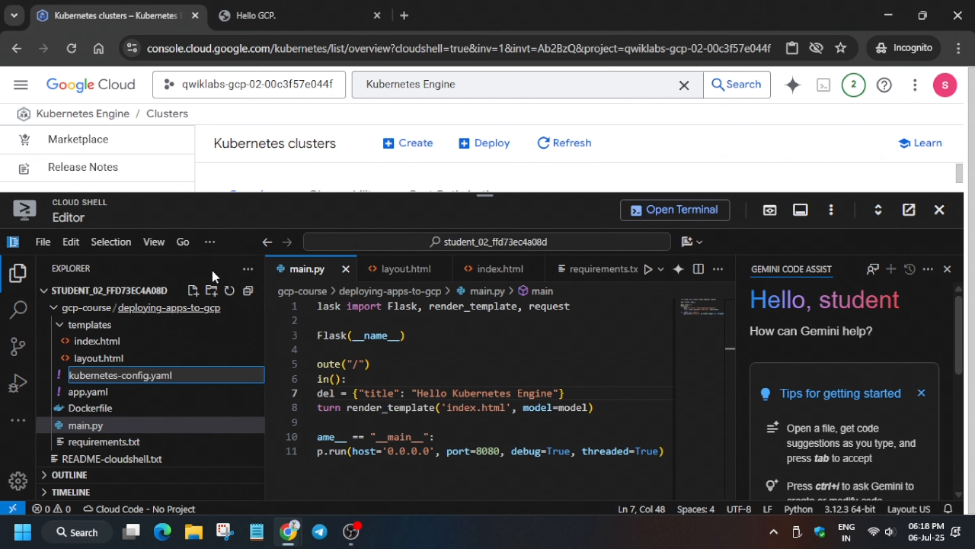
key(Return)
Fill kubernetes-config.yaml with the Deployment and LoadBalancer Service configuration copied from the lab's step 13
key(alt+Tab)
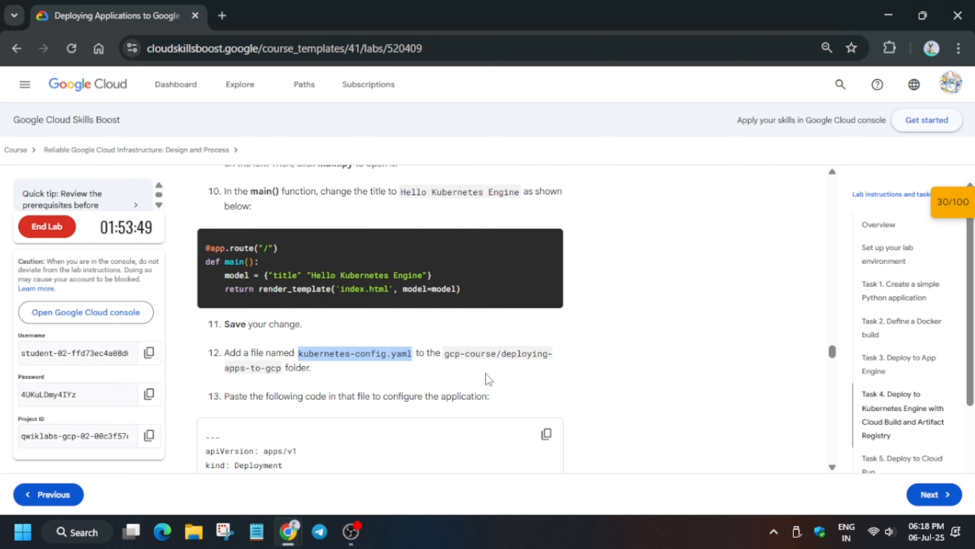
scroll(488, 379, down, 5)
click(546, 281)
key(alt+Tab)
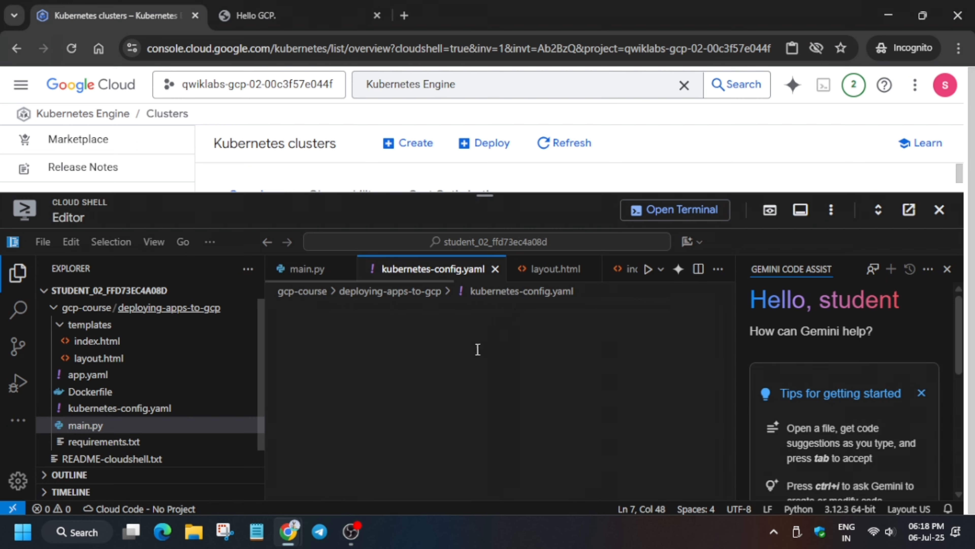
key(ctrl+v)
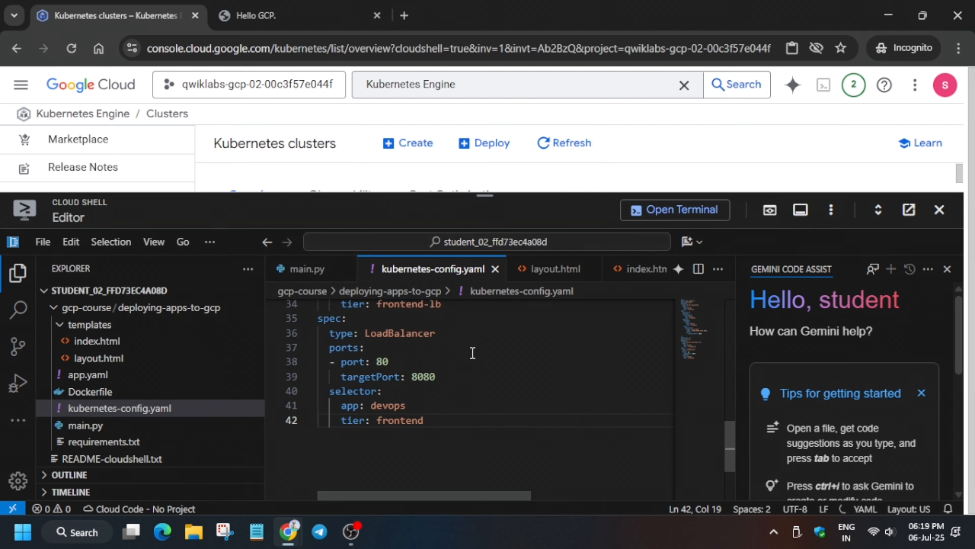
Copy the Artifact Registry repository creation command from the lab's step 14 and save kubernetes-config.yaml
key(alt+Tab)
scroll(374, 355, down, 5)
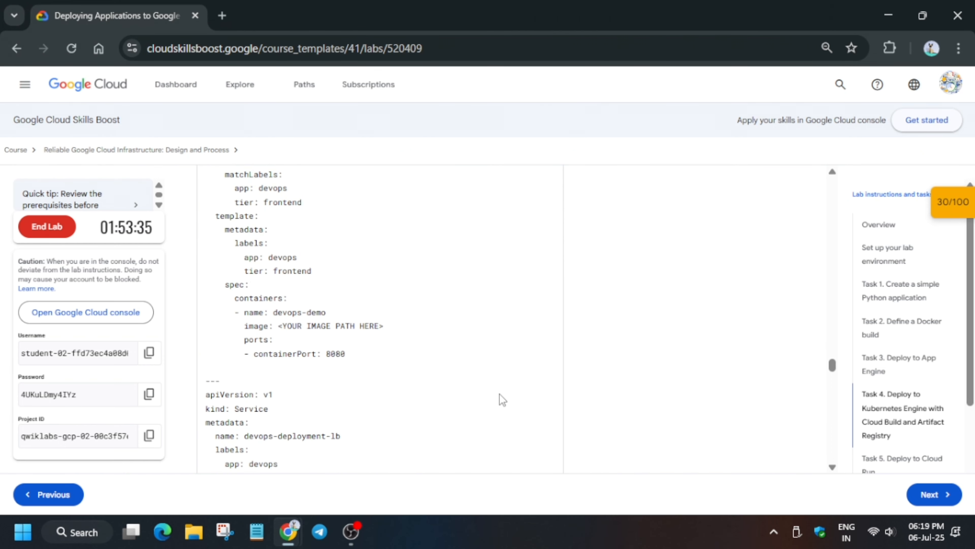
scroll(502, 399, down, 10)
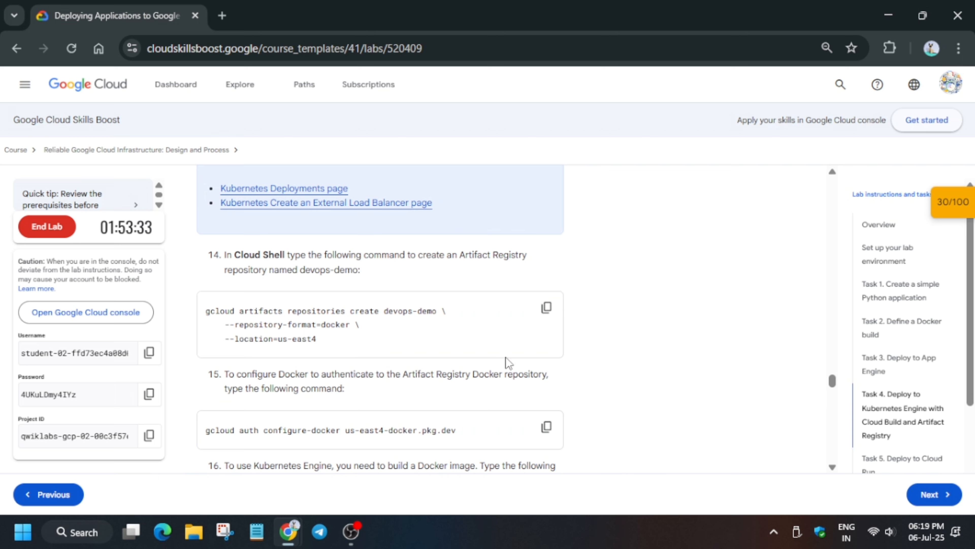
click(546, 307)
key(alt+Tab)
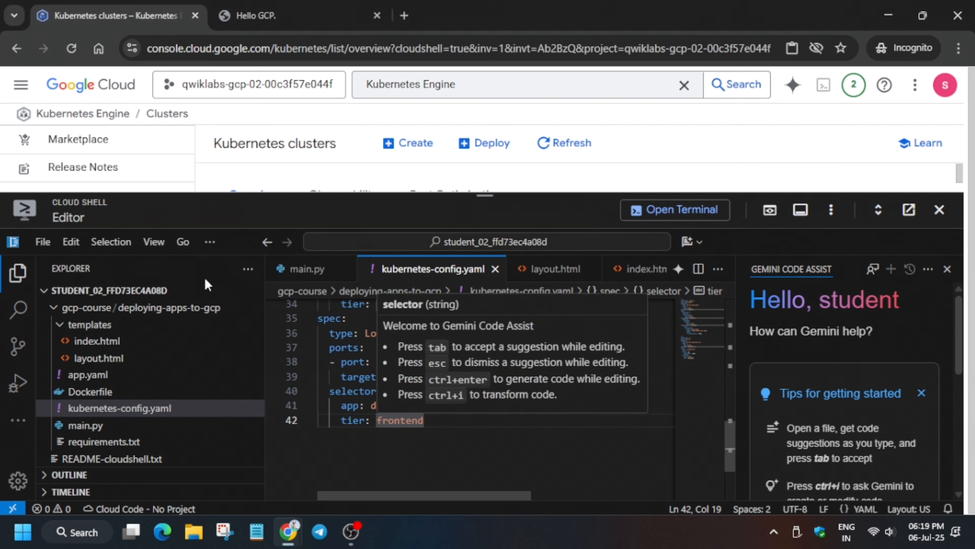
click(43, 241)
scroll(77, 448, down, 3)
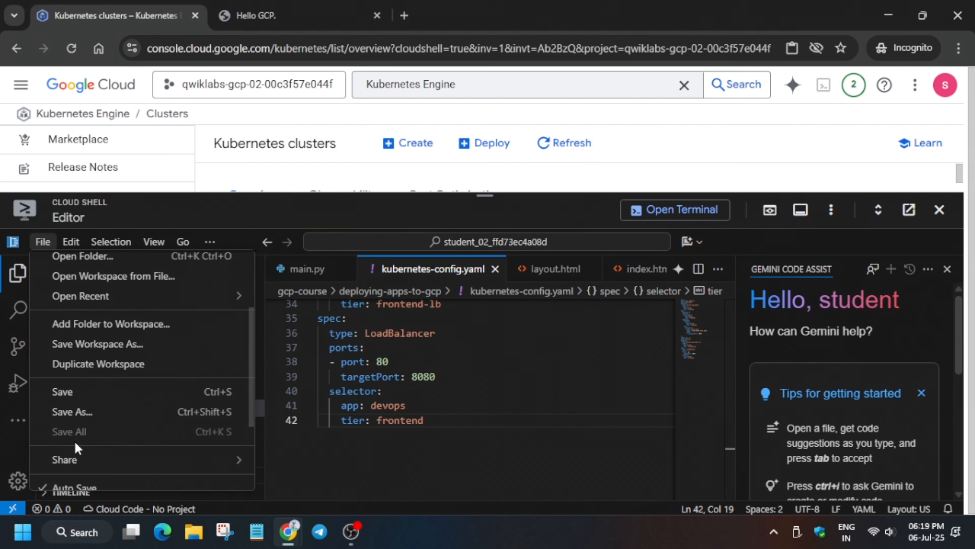
click(61, 394)
In an enlarged Cloud Shell terminal, create the Artifact Registry repository devops-demo with docker format in us-east4
click(639, 211)
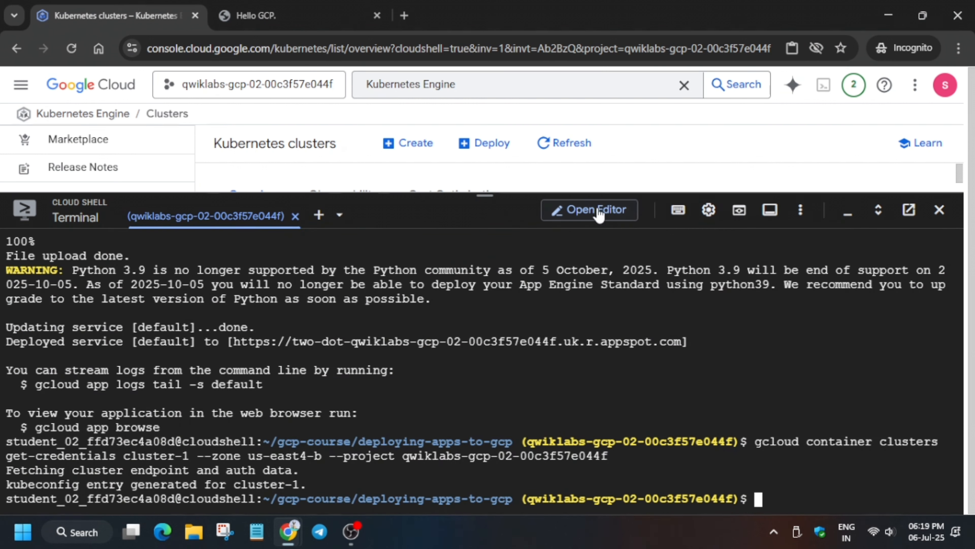
drag(486, 196, 523, 100)
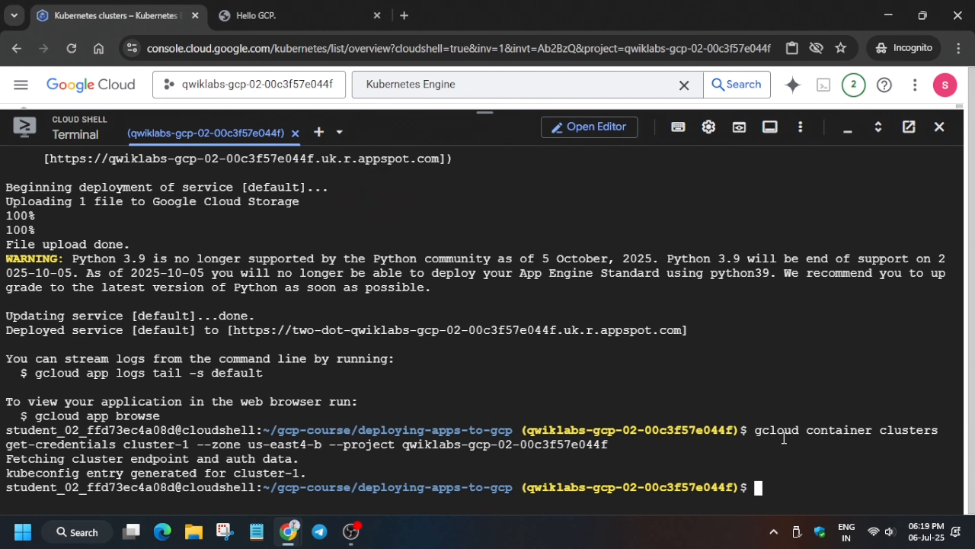
key(ctrl+v)
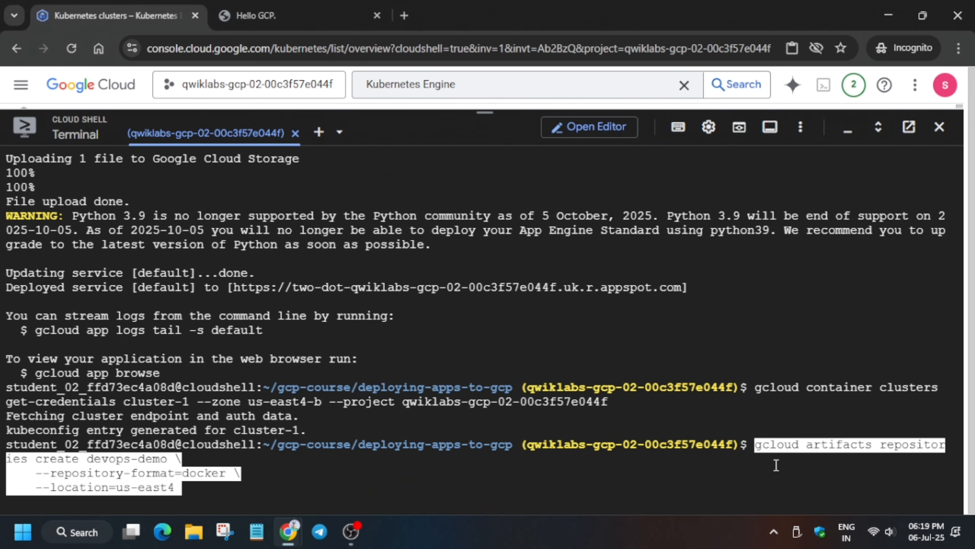
key(alt+Tab)
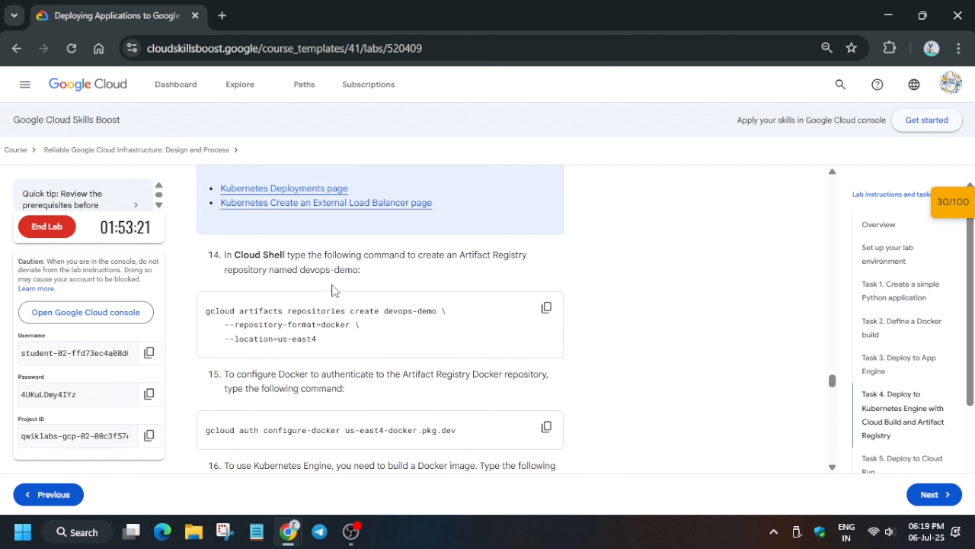
drag(287, 269, 365, 267)
click(367, 272)
key(alt+Tab)
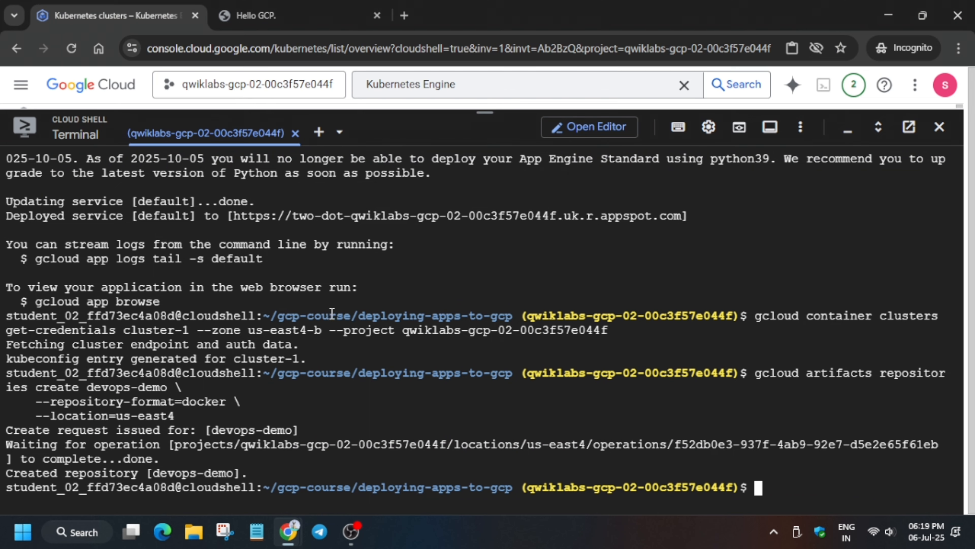
Configure Docker authentication for us-east4-docker.pkg.dev in Cloud Shell using the command copied from the lab's step 15
key(alt+Tab)
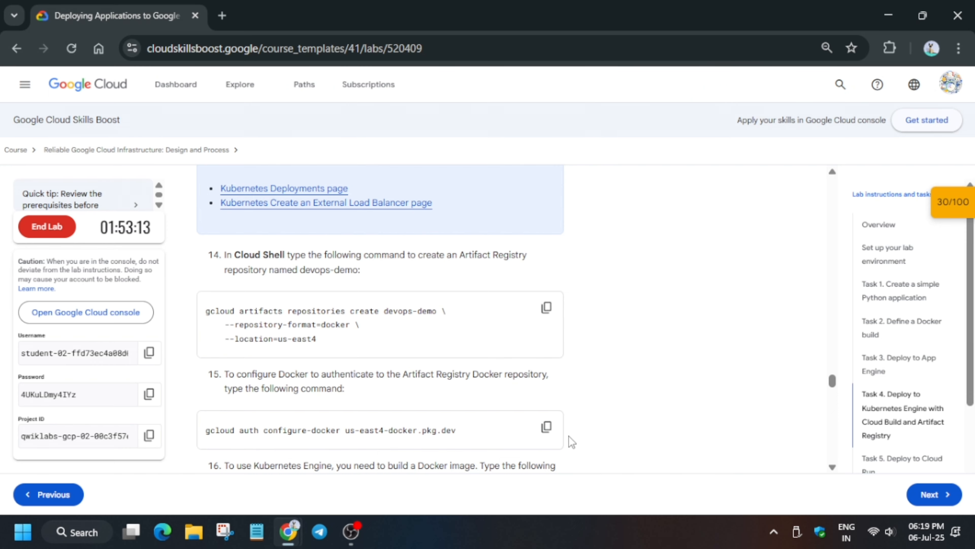
click(547, 427)
scroll(549, 424, down, 5)
key(alt+Tab)
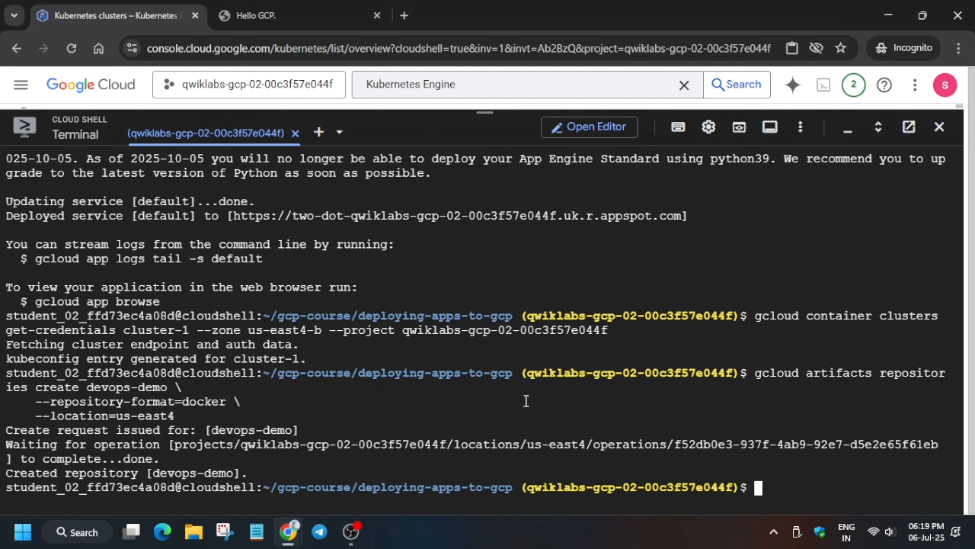
key(ctrl+v)
key(Return)
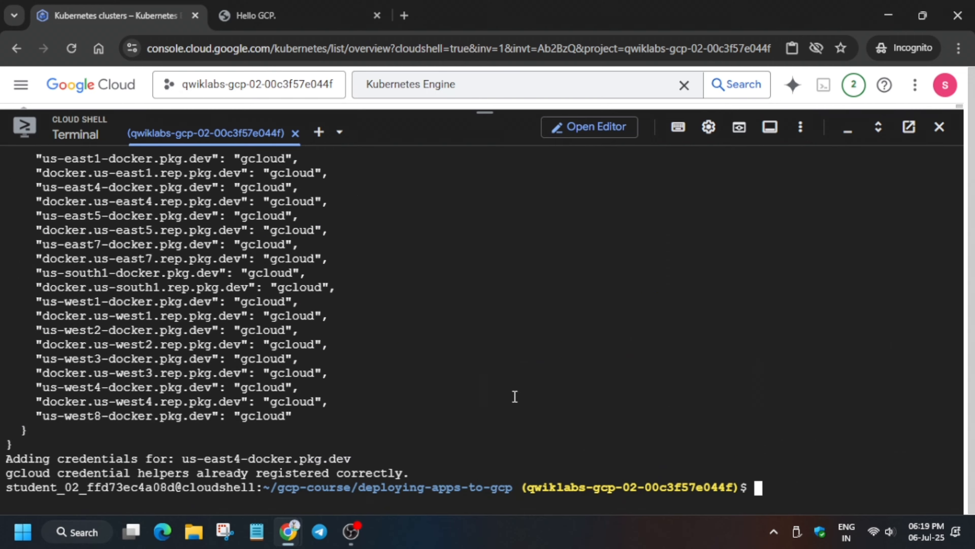
Build the image devops-demo/devops-image:v0.2 with Cloud Build and store it in Artifact Registry, using the lab's step 16 commands
key(alt+Tab)
click(547, 291)
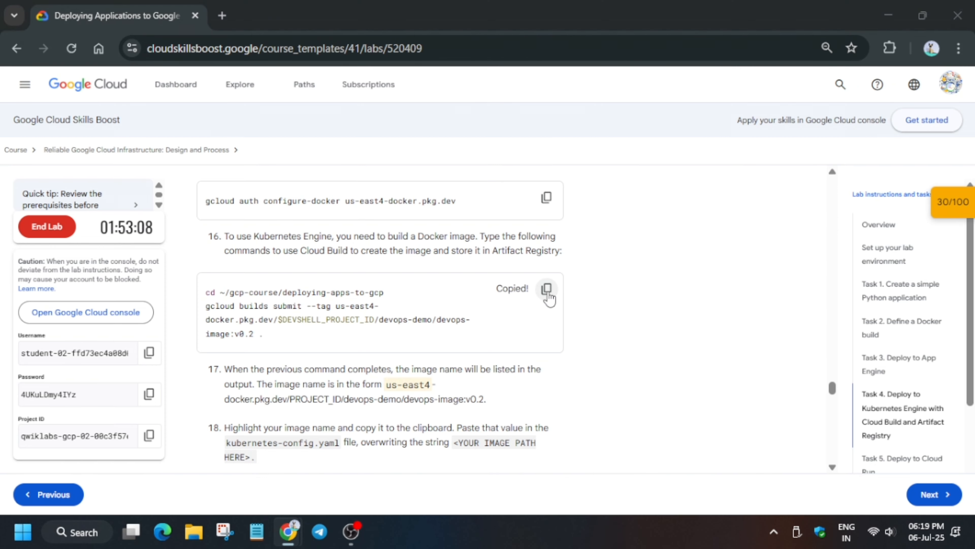
key(alt+Tab)
key(ctrl+v)
key(Return)
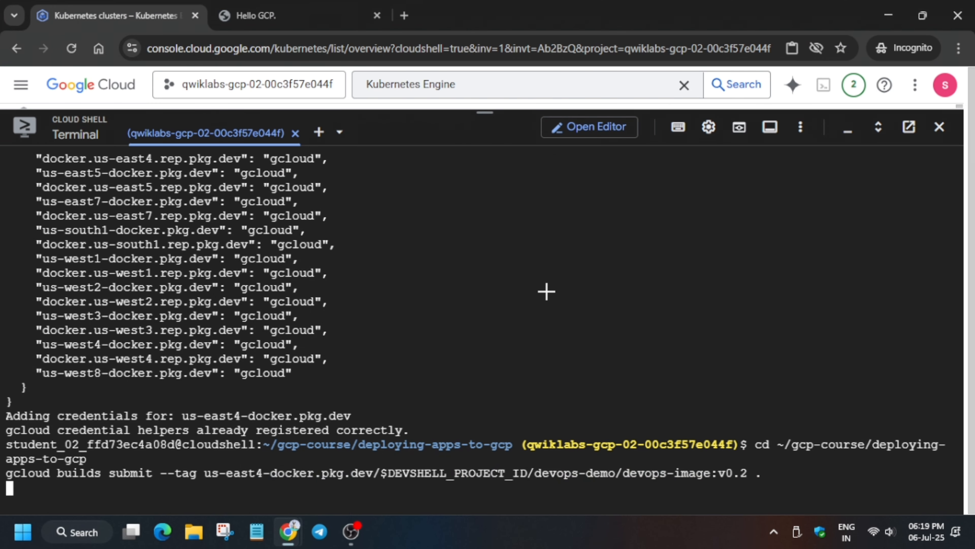
key(alt+Tab)
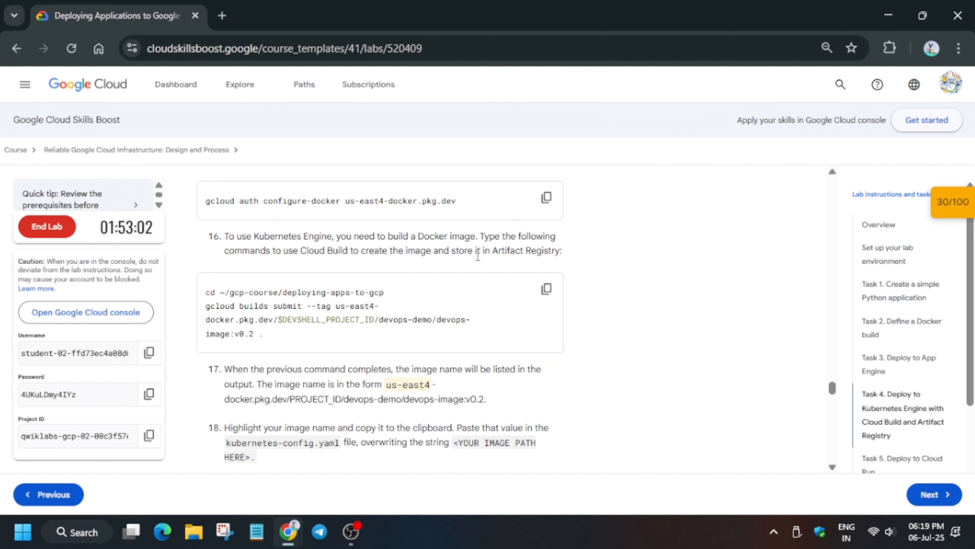
scroll(477, 255, down, 5)
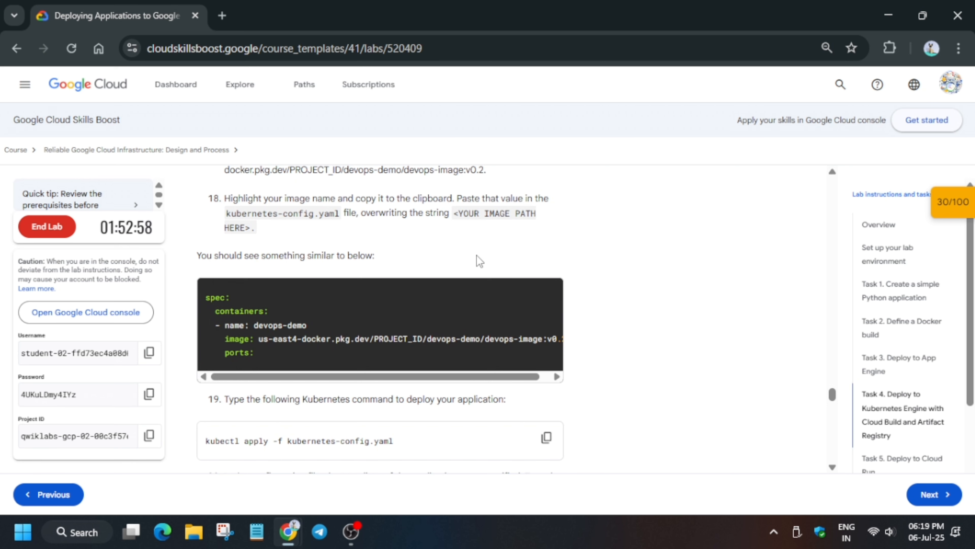
scroll(479, 262, up, 4)
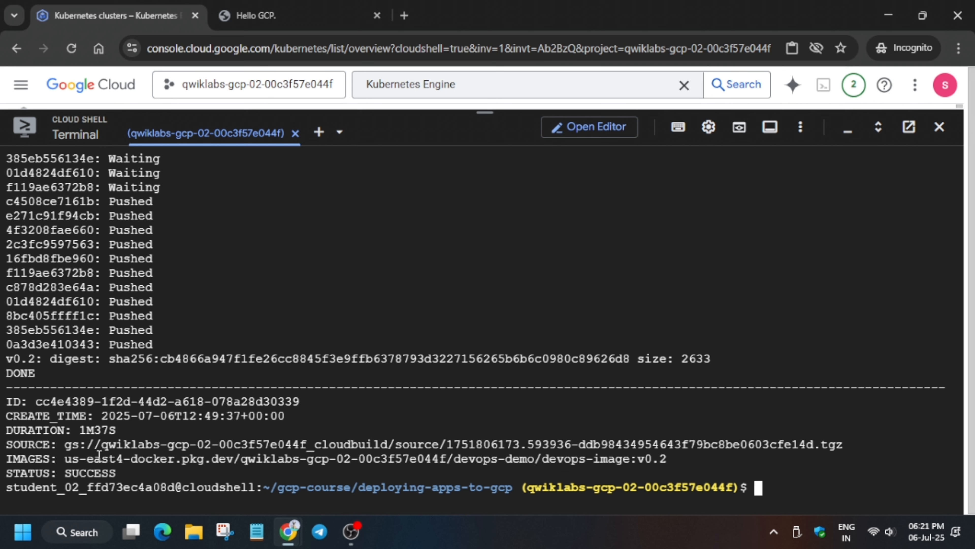
Try to replace the <YOUR IMAGE PATH HERE> placeholder in kubernetes-config.yaml with the image path from the build output
drag(65, 460, 674, 464)
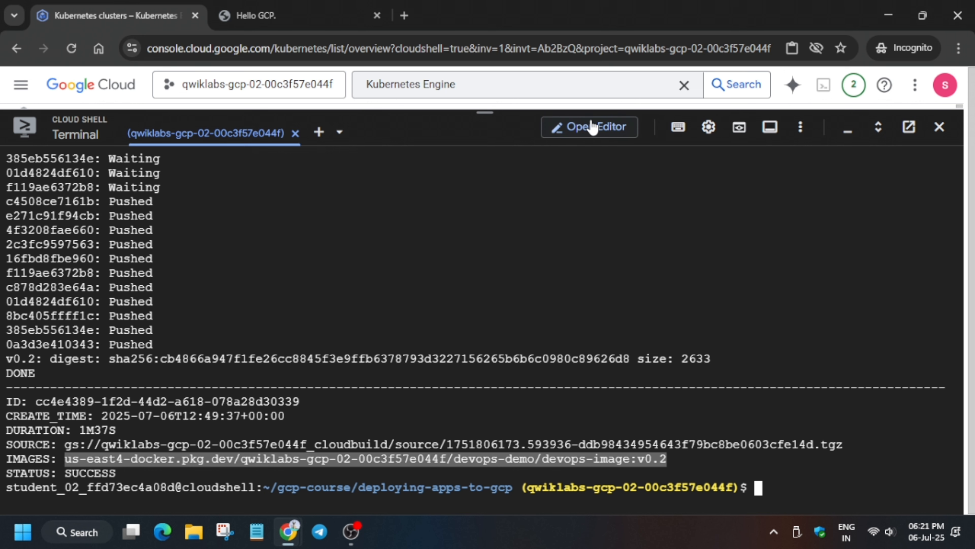
click(578, 126)
scroll(421, 321, up, 7)
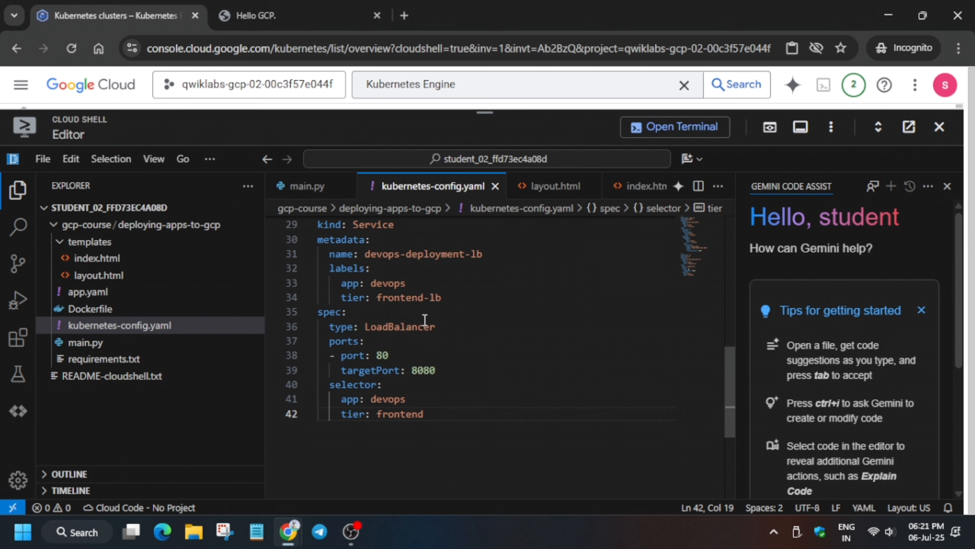
scroll(420, 321, up, 4)
scroll(421, 321, down, 3)
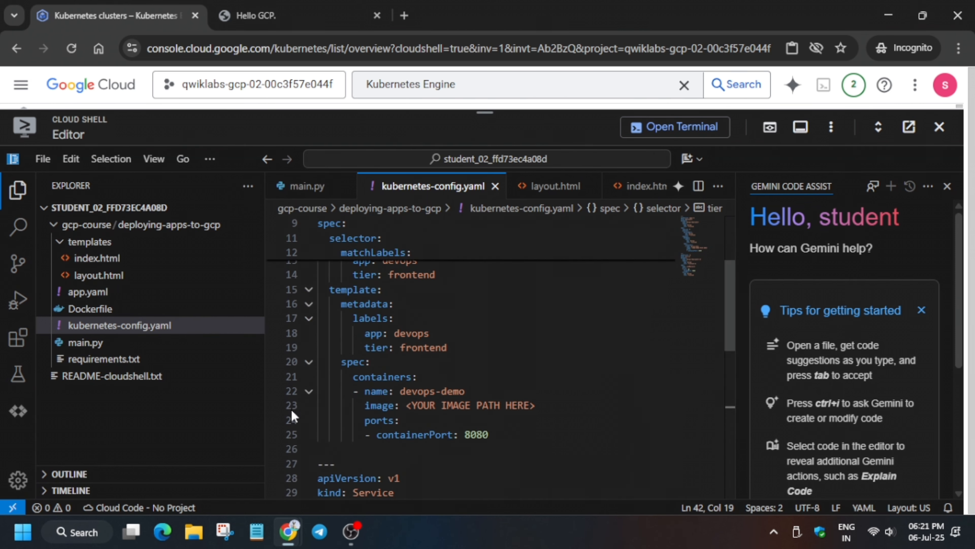
drag(413, 406, 548, 400)
key(ctrl+v)
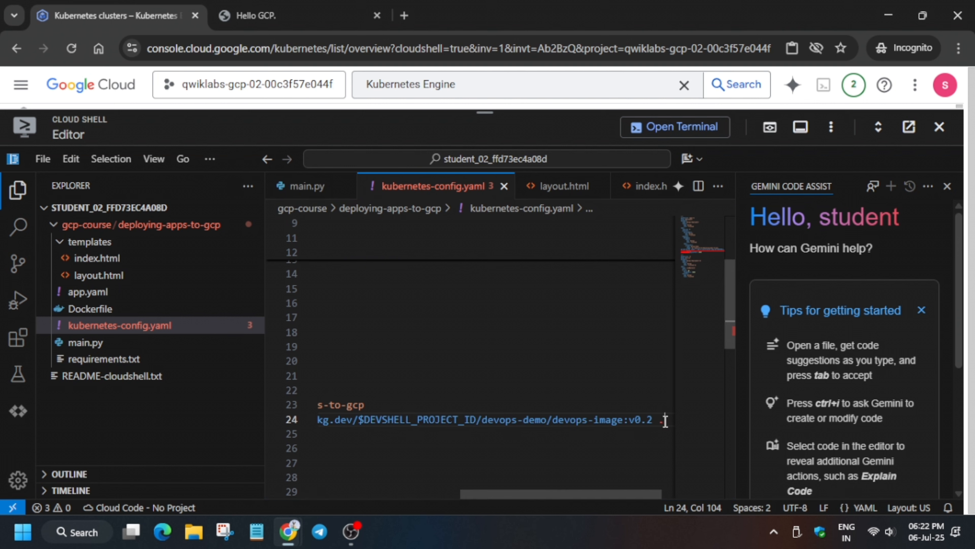
key(BackSpace)
text(.)
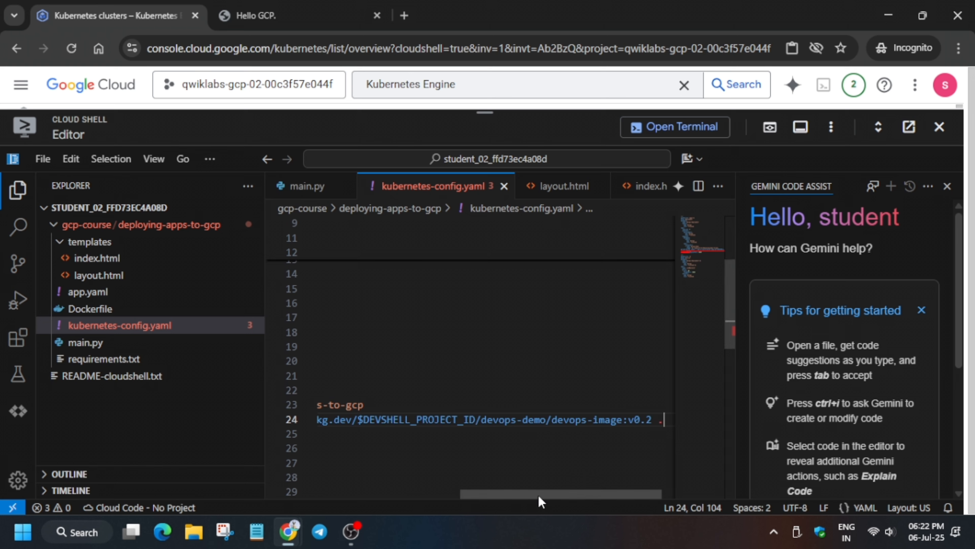
drag(584, 493, 283, 500)
key(alt+Tab)
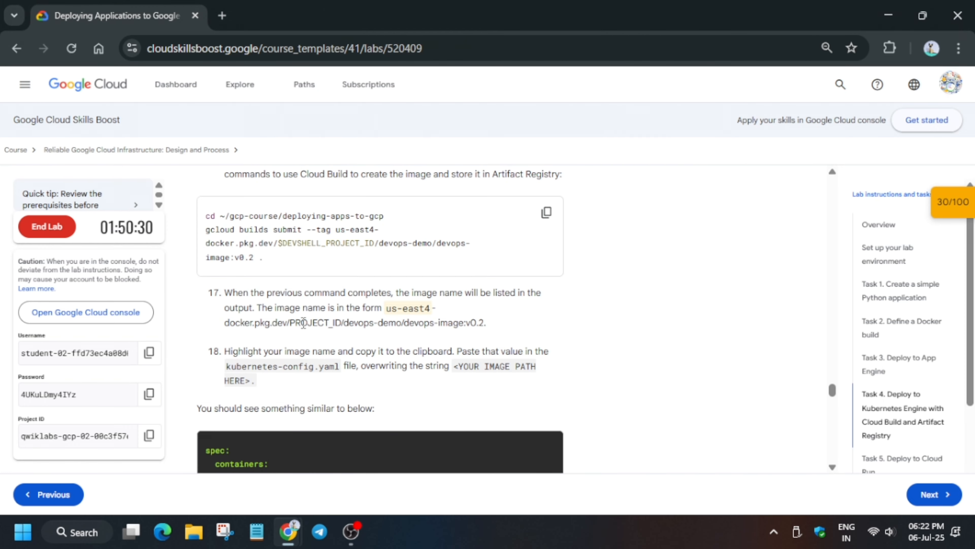
key(alt+Tab)
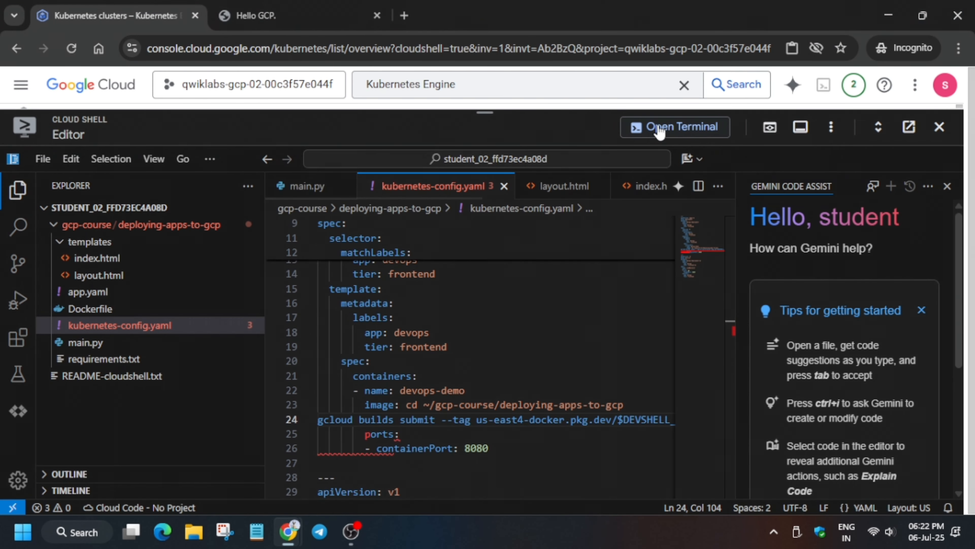
Copy the full image path again from the build output and undo the mistaken paste in kubernetes-config.yaml
click(649, 129)
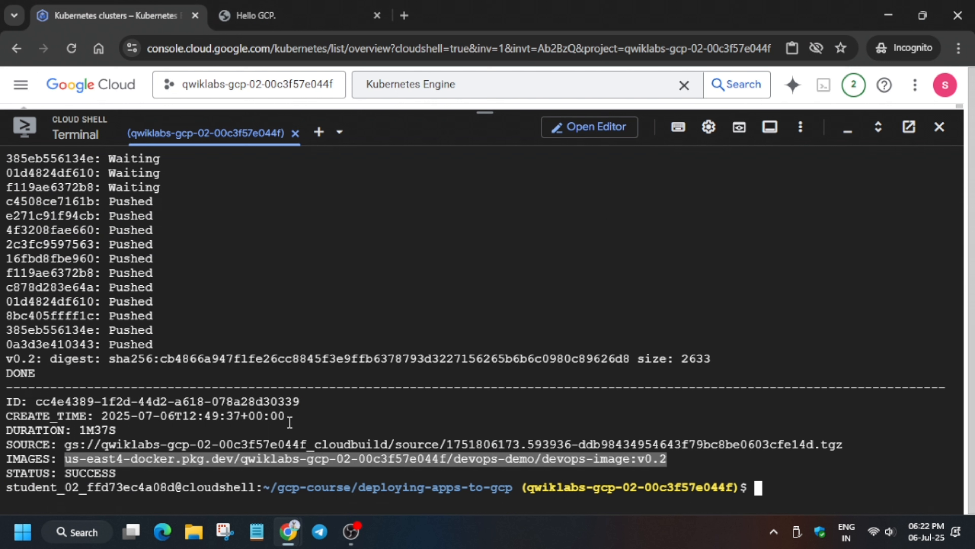
click(92, 460)
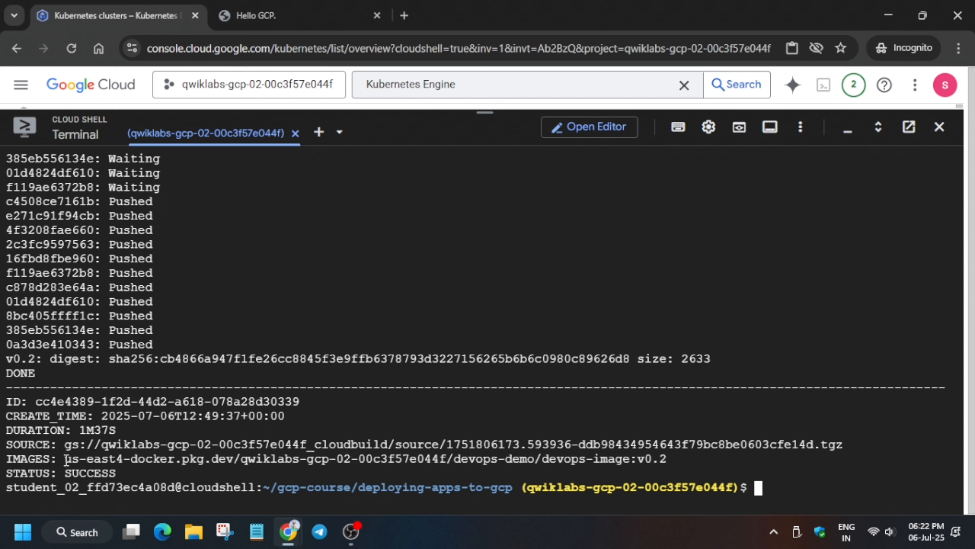
drag(64, 459, 665, 464)
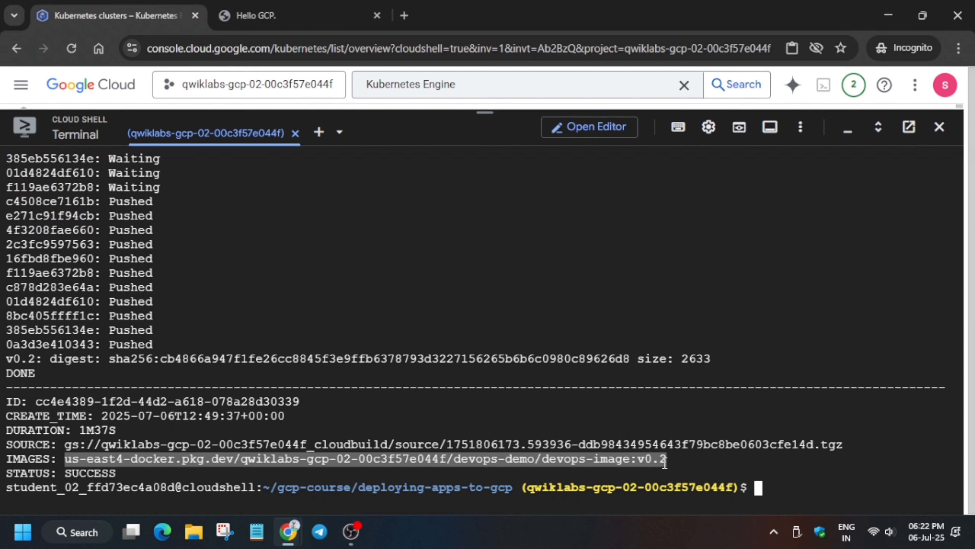
click(567, 128)
key(ctrl+z)
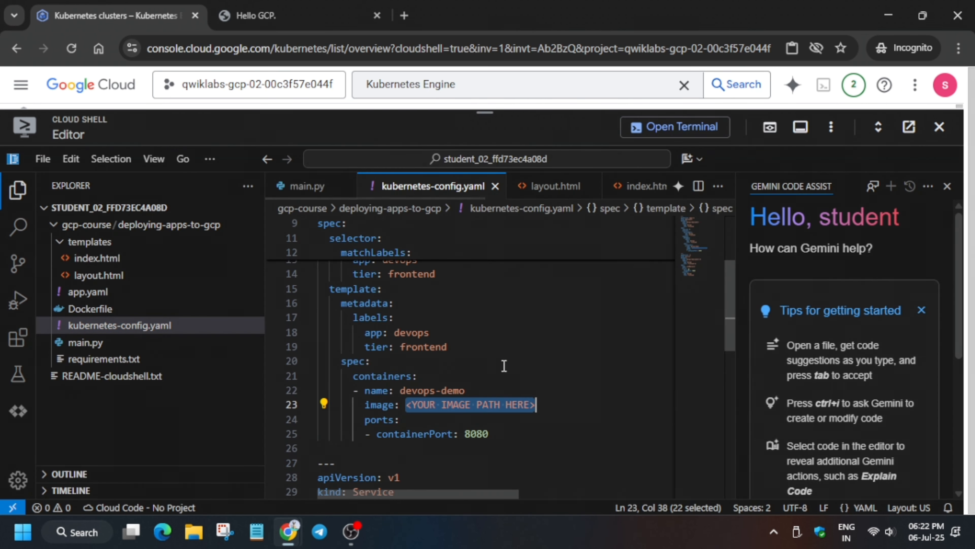
Replace the image placeholder of the devops-demo container with the copied devops-image:v0.2 path and save kubernetes-config.yaml
key(ctrl+v)
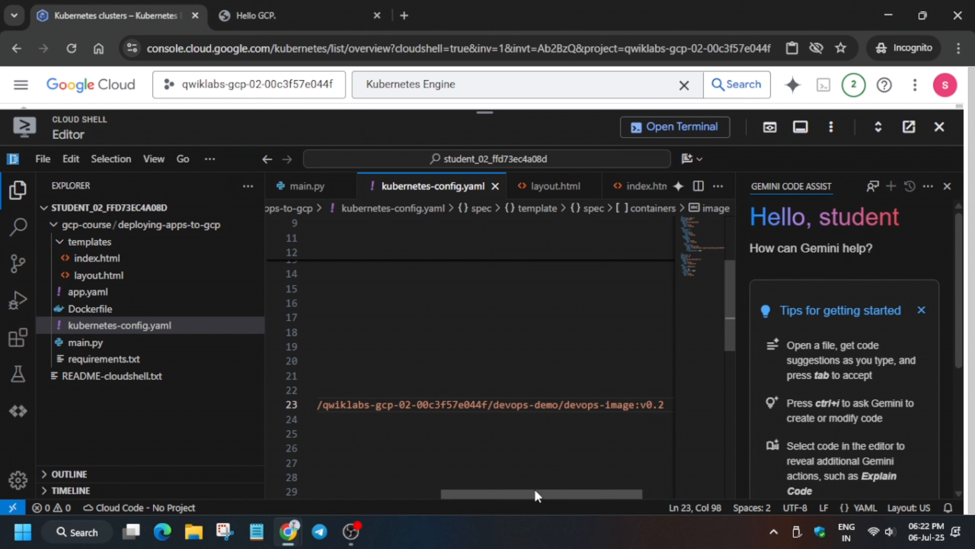
drag(541, 494, 397, 491)
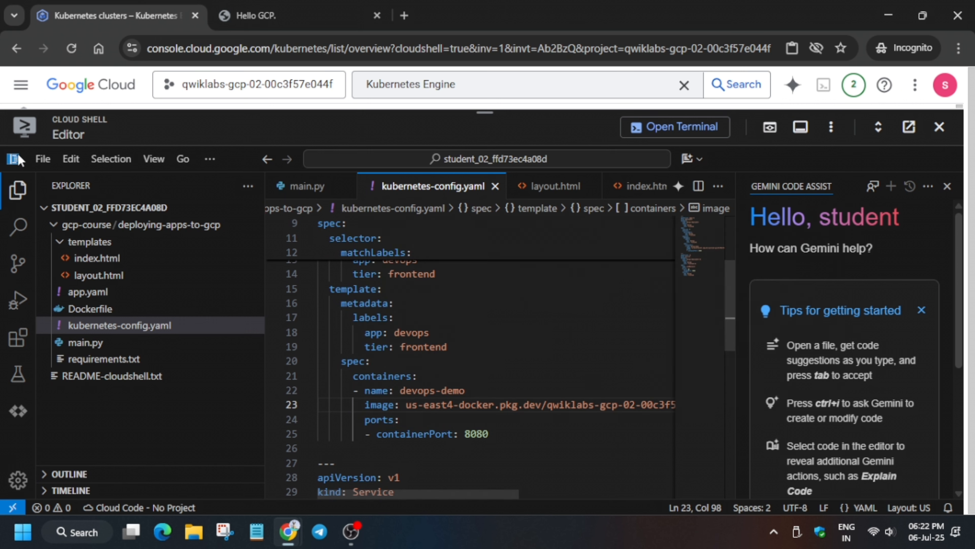
click(43, 159)
click(62, 423)
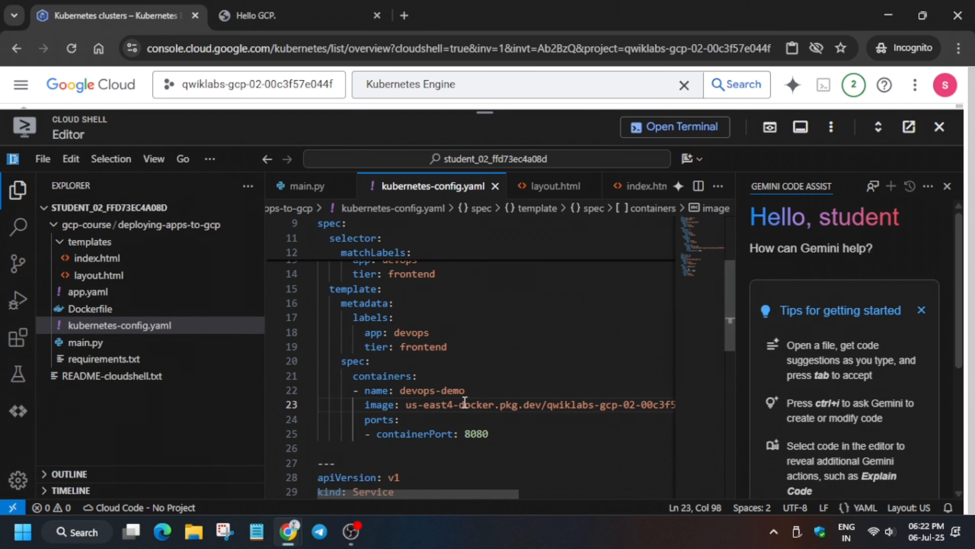
Deploy the application from the Cloud Shell terminal with kubectl apply -f kubernetes-config.yaml, copied from the lab's step 19
click(679, 127)
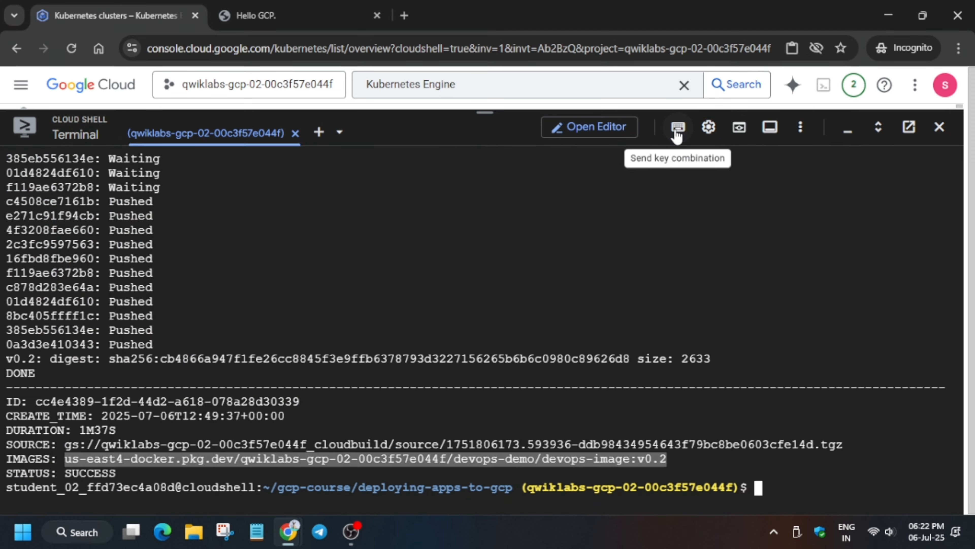
key(alt+Tab)
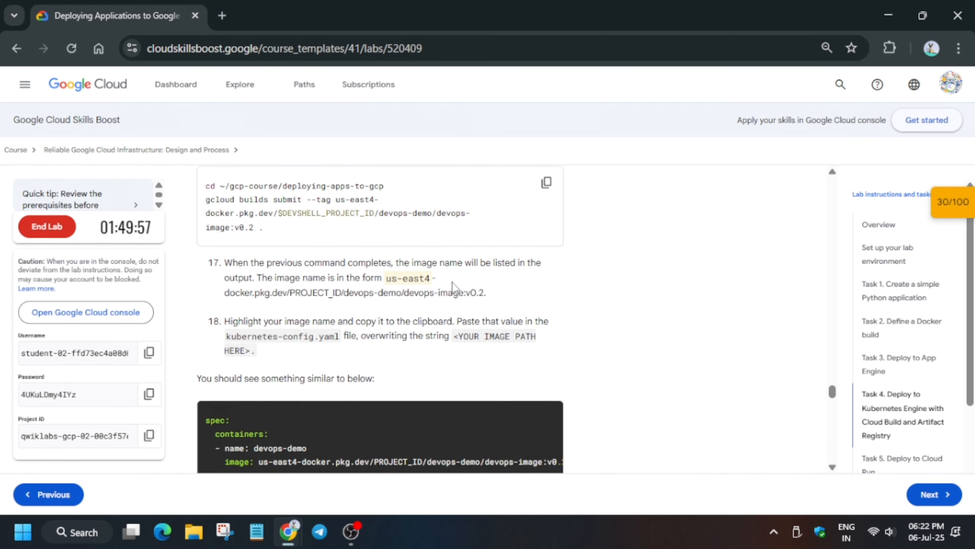
scroll(448, 284, down, 5)
scroll(448, 284, down, 3)
click(545, 213)
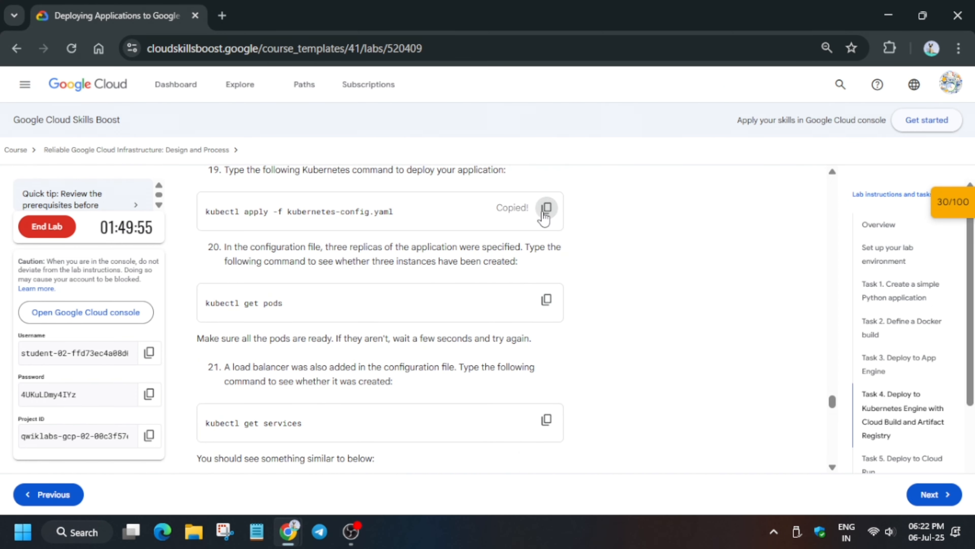
key(alt+Tab)
click(542, 213)
key(ctrl+v)
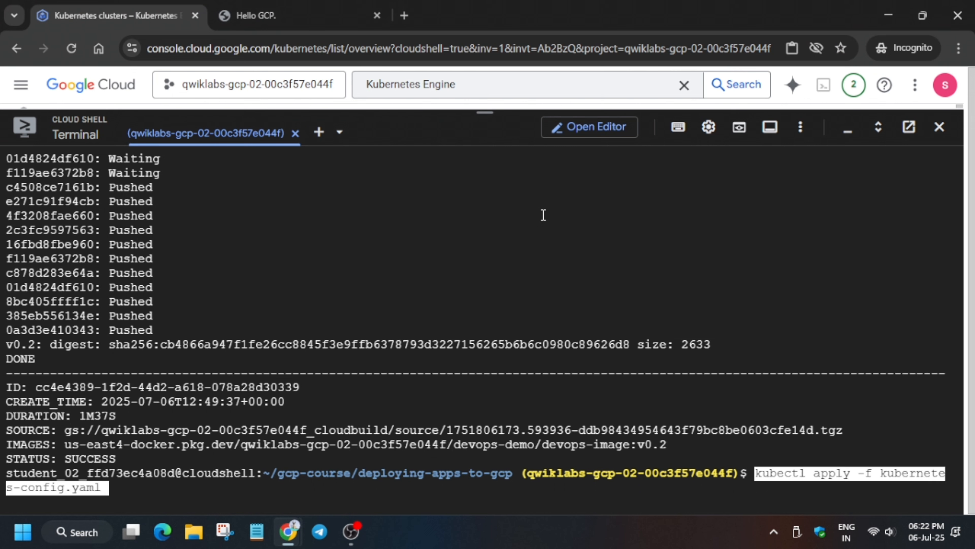
key(Return)
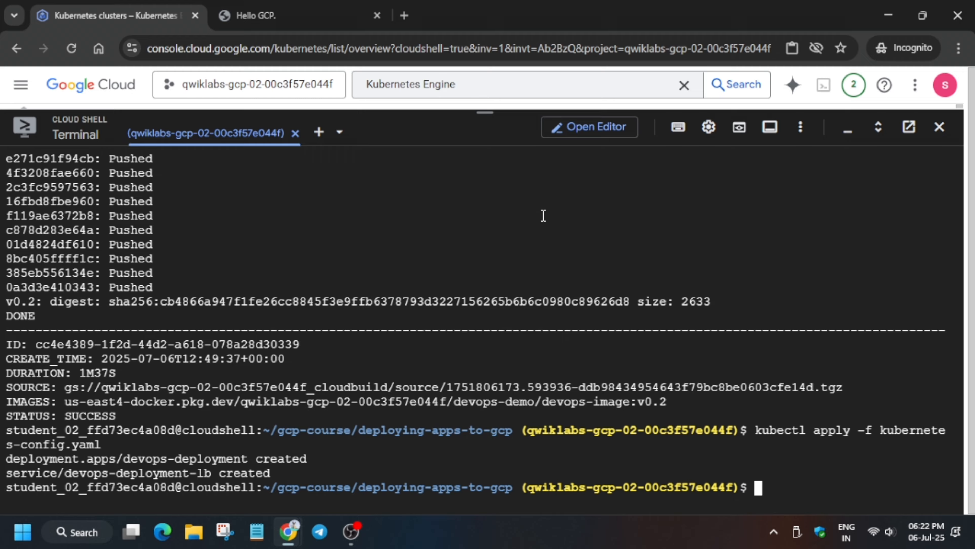
Check the readiness of the deployment's pods with kubectl get pods, running it again after a short wait
key(alt+Tab)
click(553, 300)
key(alt+Tab)
key(ctrl+v)
key(Return)
key(alt+Tab)
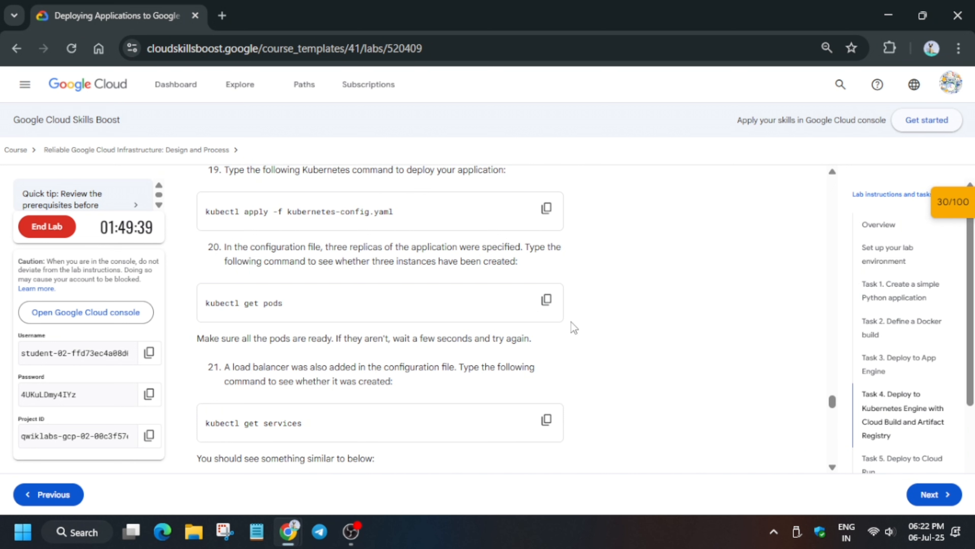
key(alt+Tab)
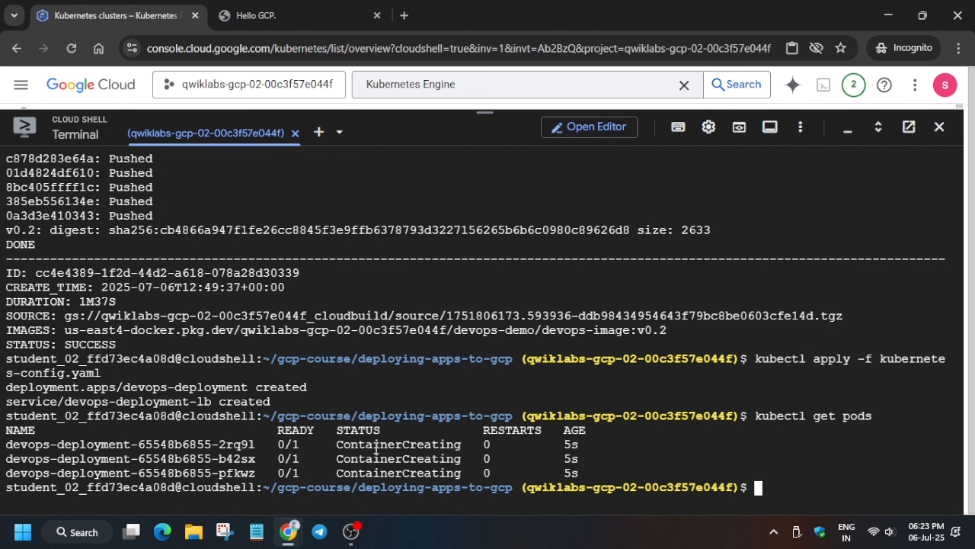
key(Up)
key(Return)
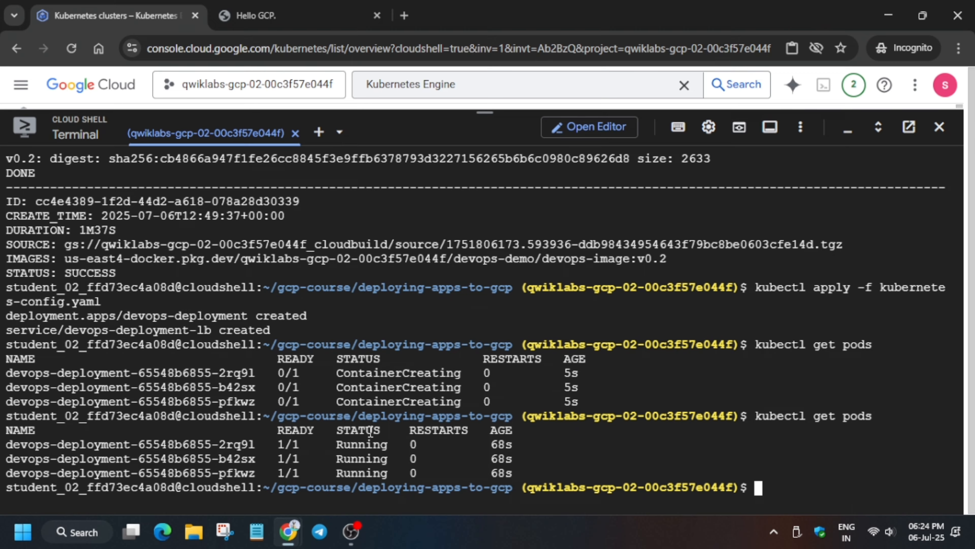
Check the load balancer's external IP with the kubectl get services command copied from the lab's step 21
key(alt+Tab)
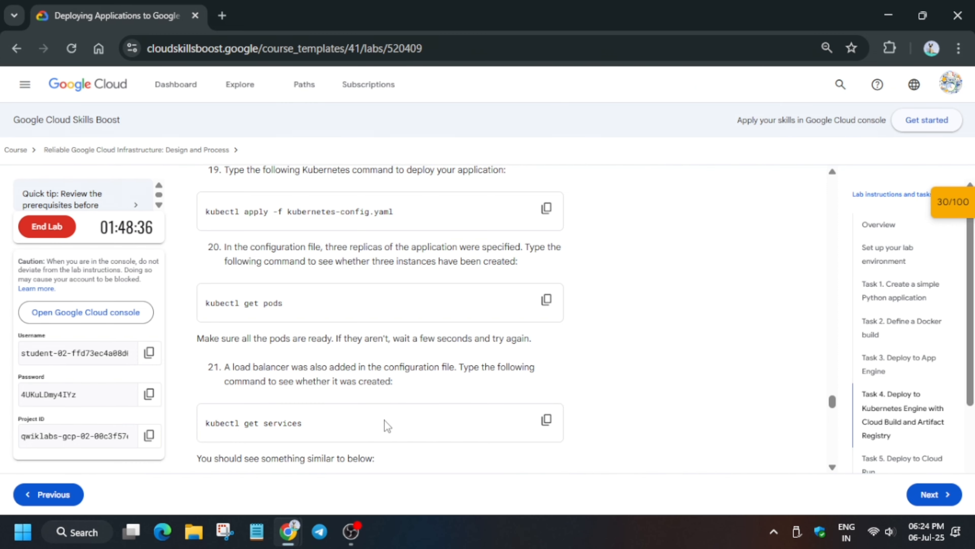
scroll(384, 424, down, 4)
scroll(406, 405, down, 4)
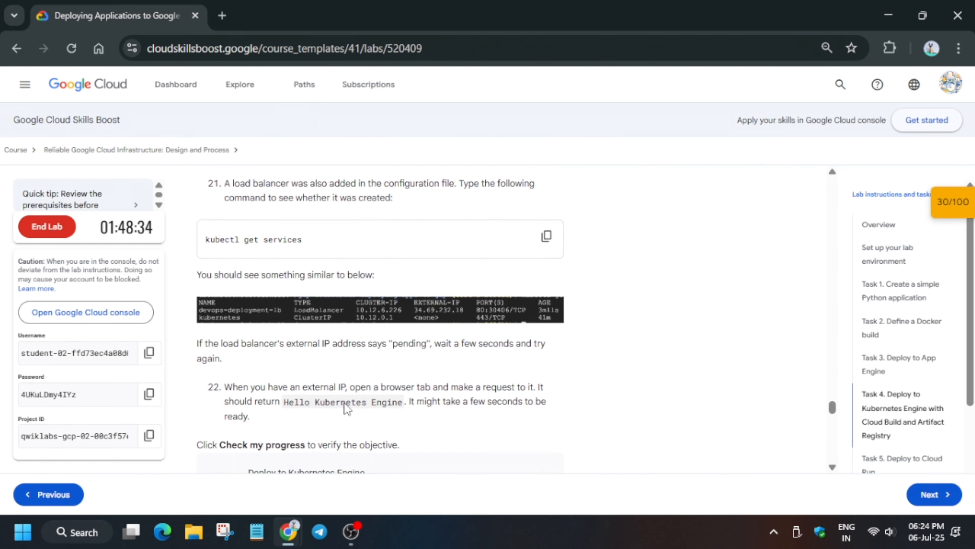
click(320, 379)
scroll(480, 334, up, 4)
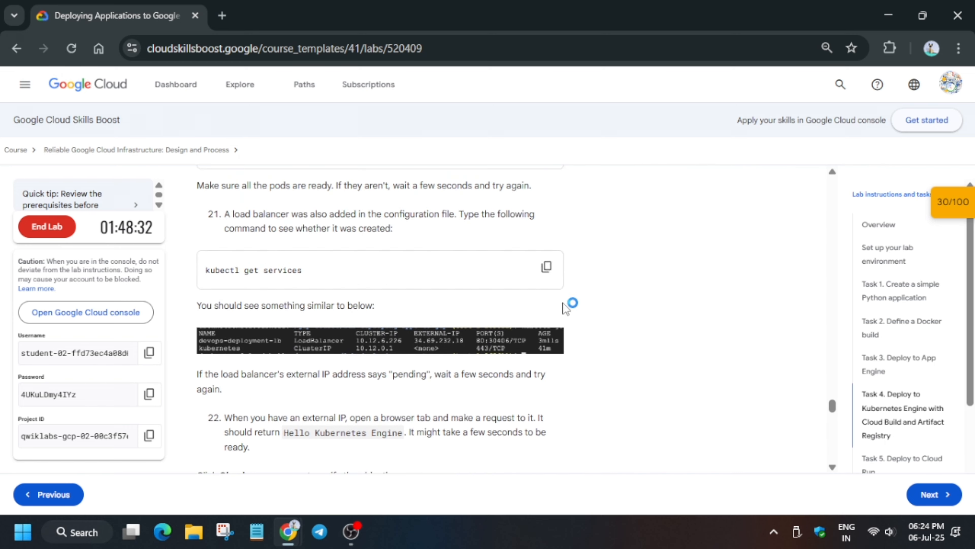
click(553, 277)
key(alt+Tab)
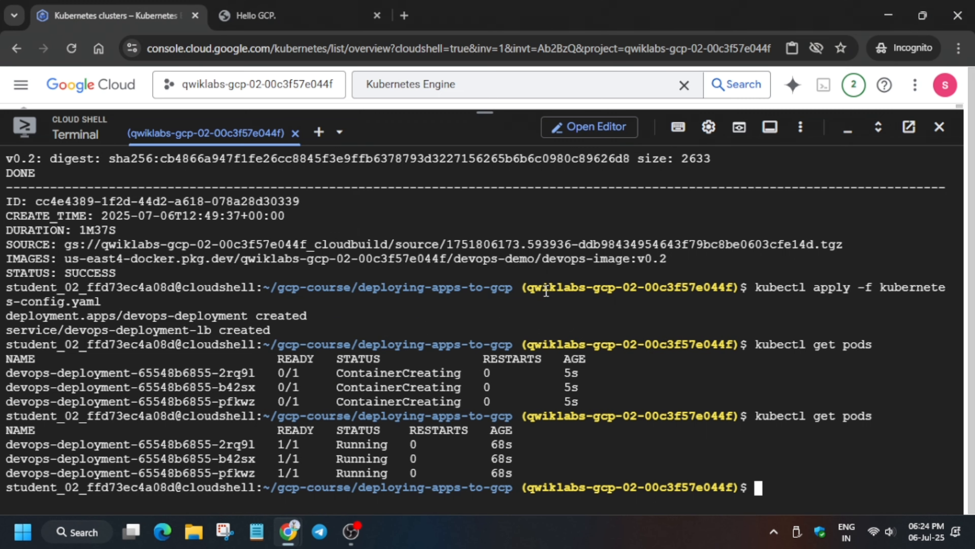
key(ctrl+v)
key(Return)
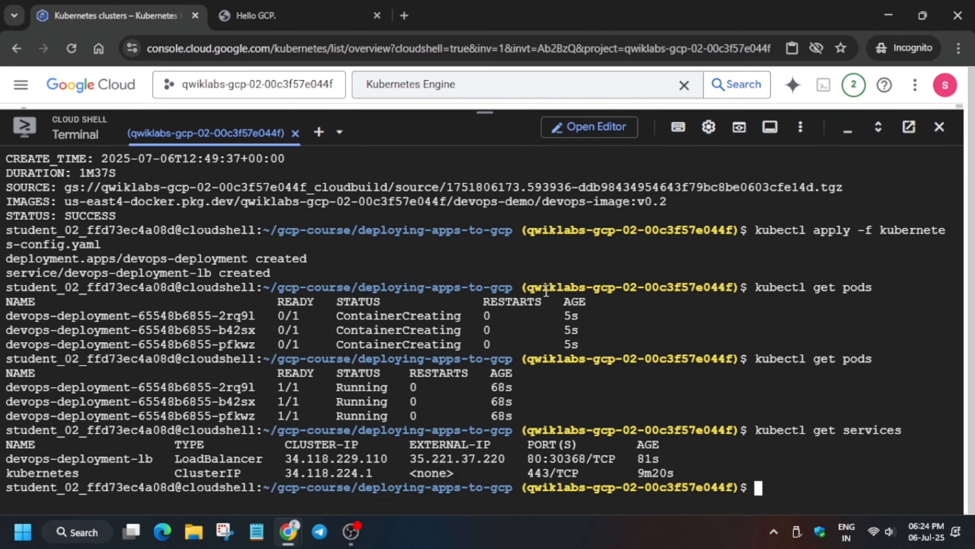
Copy the "Hello Cloud Run" title string from the code sample in step 2 of the lab's Task 5
key(alt+Tab)
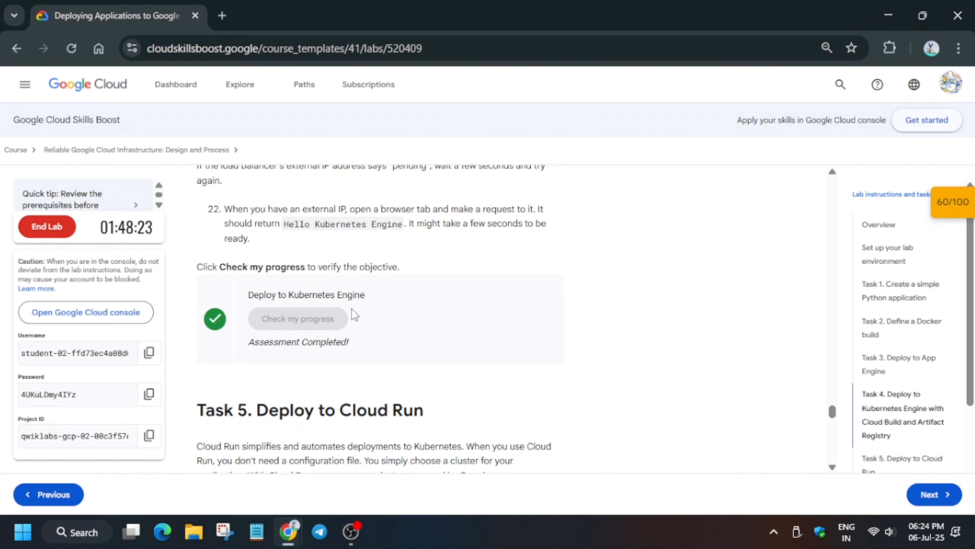
key(alt+Tab)
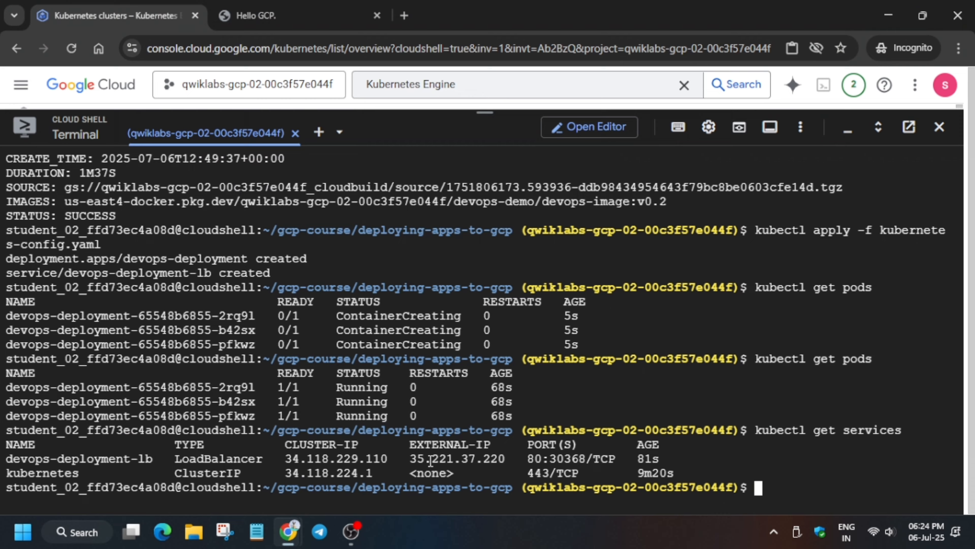
key(alt+Tab)
scroll(413, 424, down, 8)
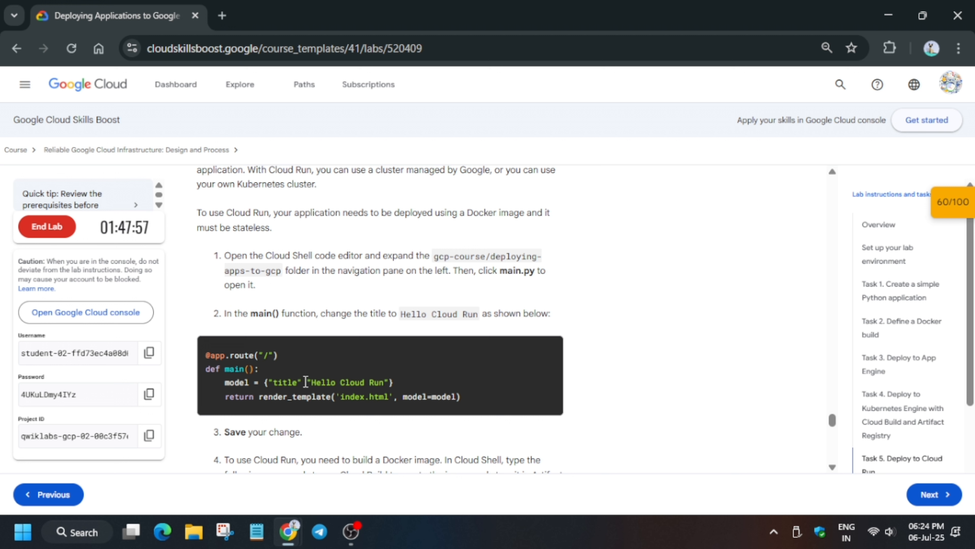
drag(307, 381, 391, 382)
key(ctrl+c)
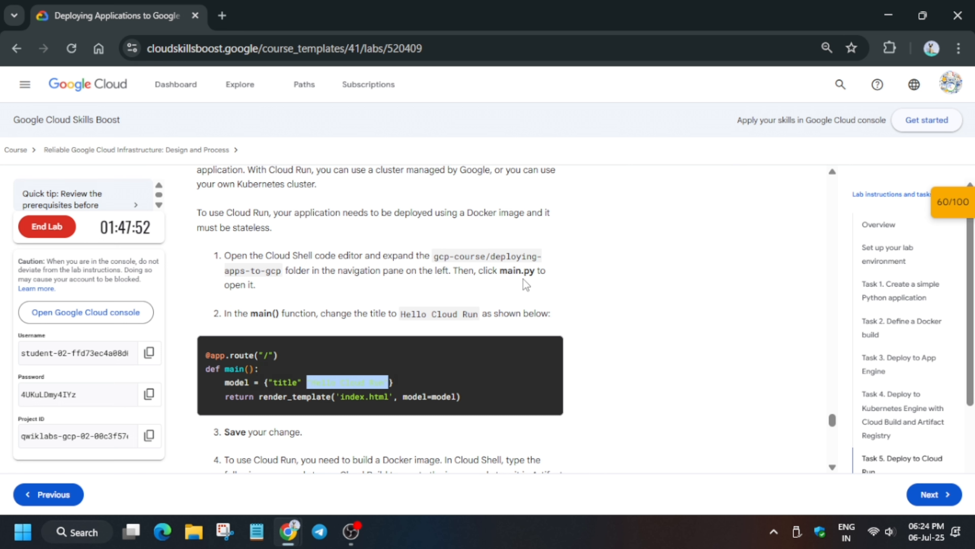
Open main.py in the Cloud Shell editor and replace the title string in main() with the copied "Hello Cloud Run"
key(alt+Tab)
click(577, 133)
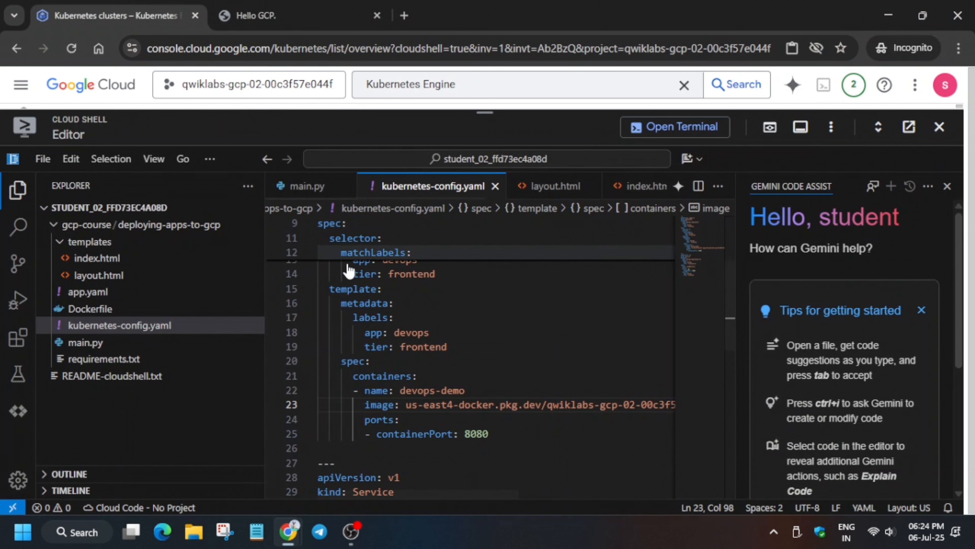
click(88, 294)
click(84, 342)
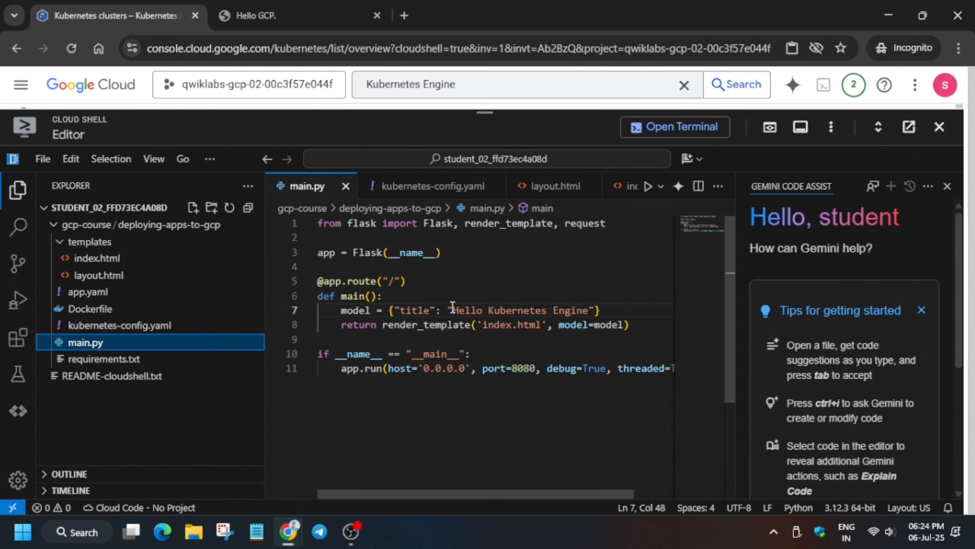
drag(448, 309, 596, 315)
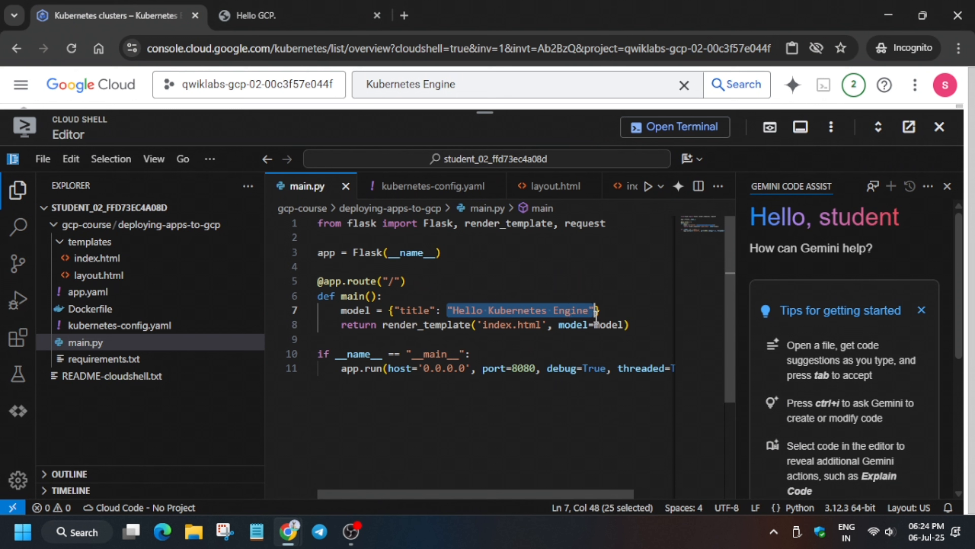
key(ctrl+v)
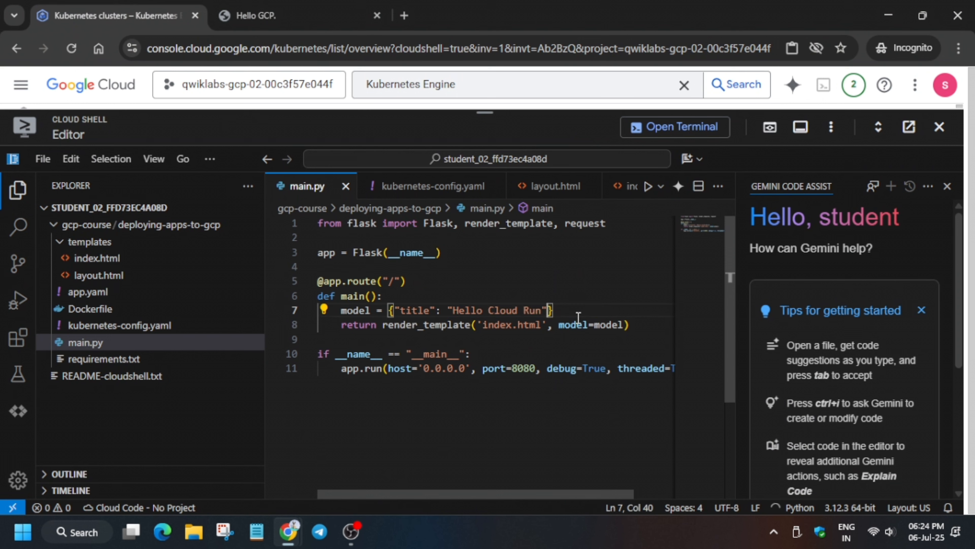
Compare the edit with the lab's Task 5 instructions and save main.py
key(alt+Tab)
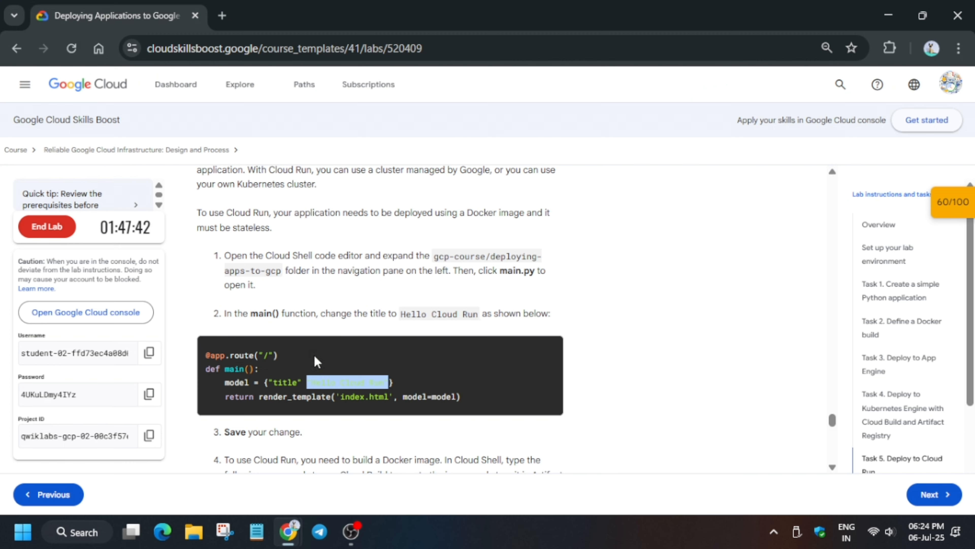
click(399, 312)
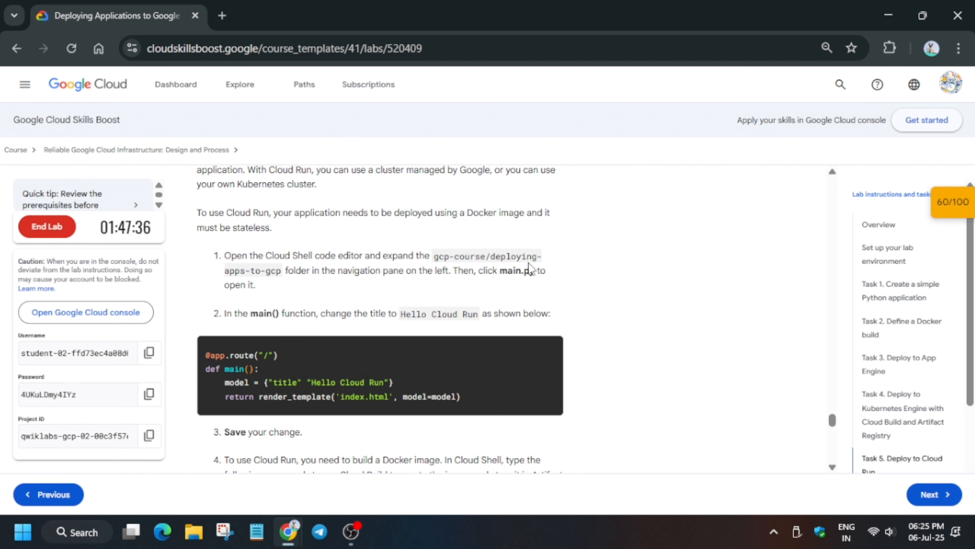
scroll(470, 307, down, 5)
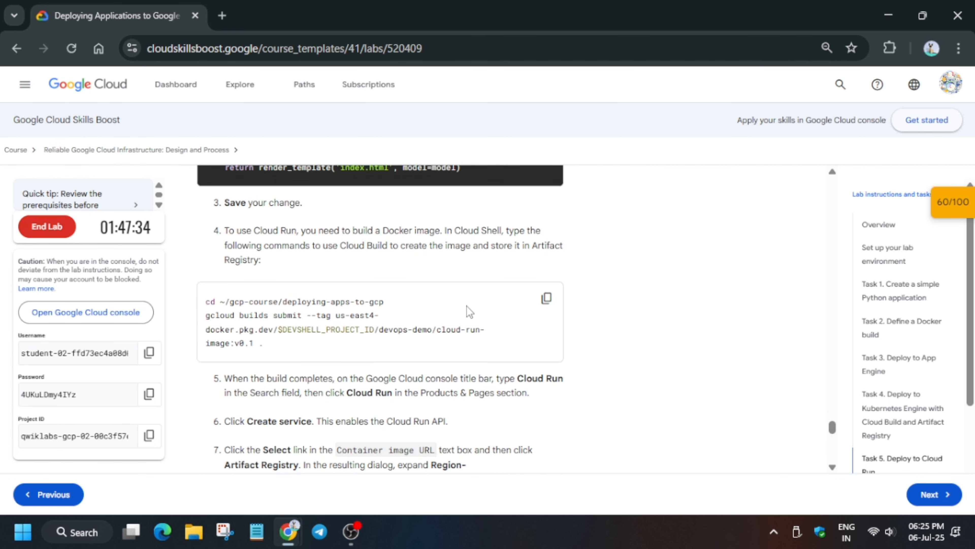
key(alt+Tab)
click(41, 158)
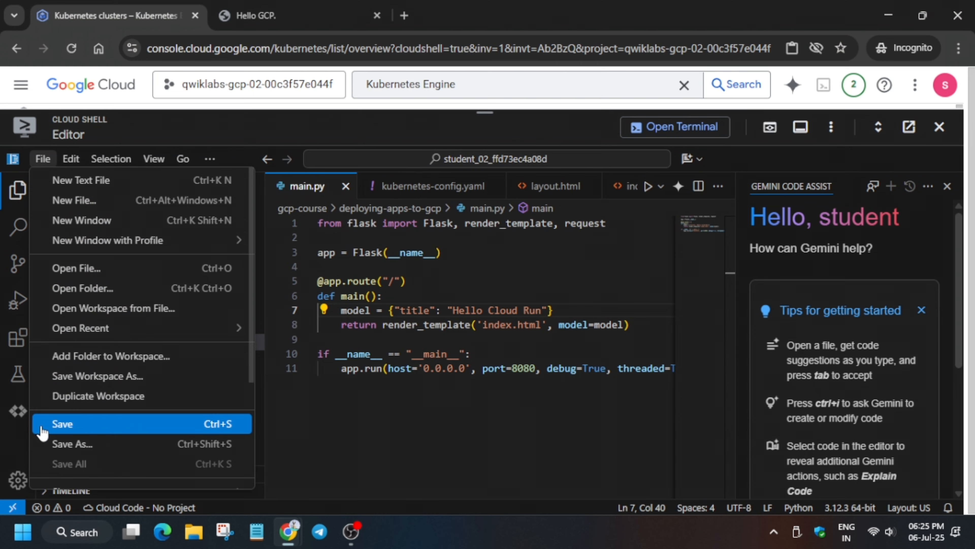
click(88, 424)
Build the devops-demo/cloud-run-image:v0.1 image with Cloud Build from the Cloud Shell terminal, using the commands copied from the lab's step 4
click(653, 127)
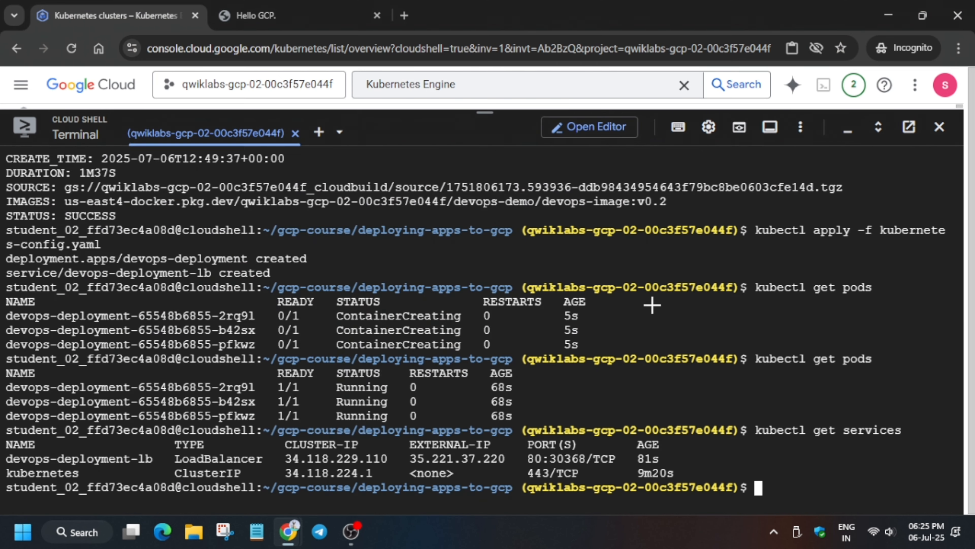
key(alt+Tab)
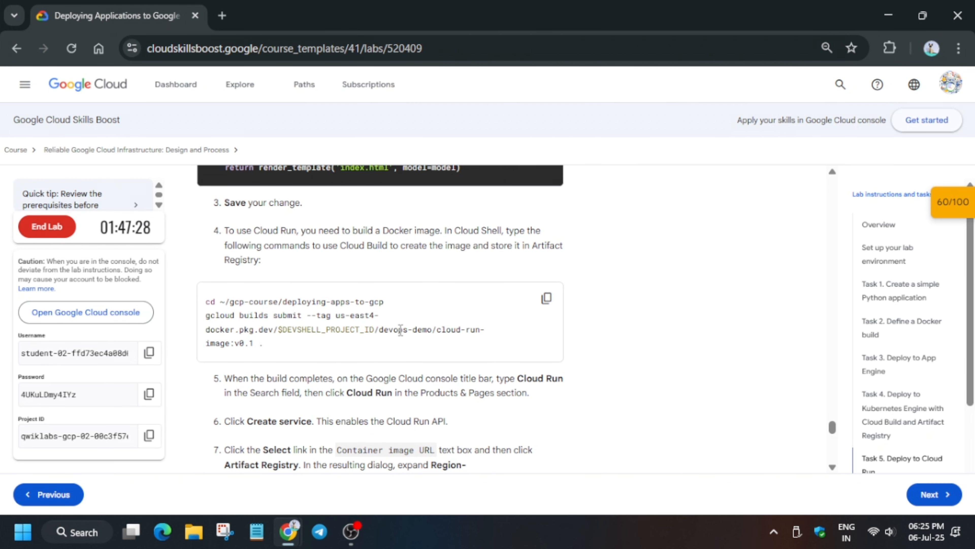
click(547, 298)
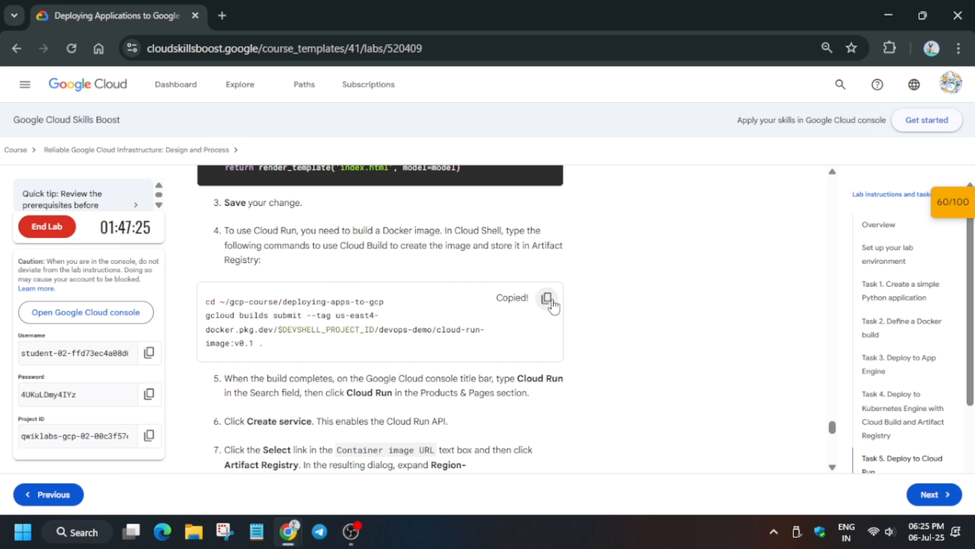
scroll(549, 304, down, 4)
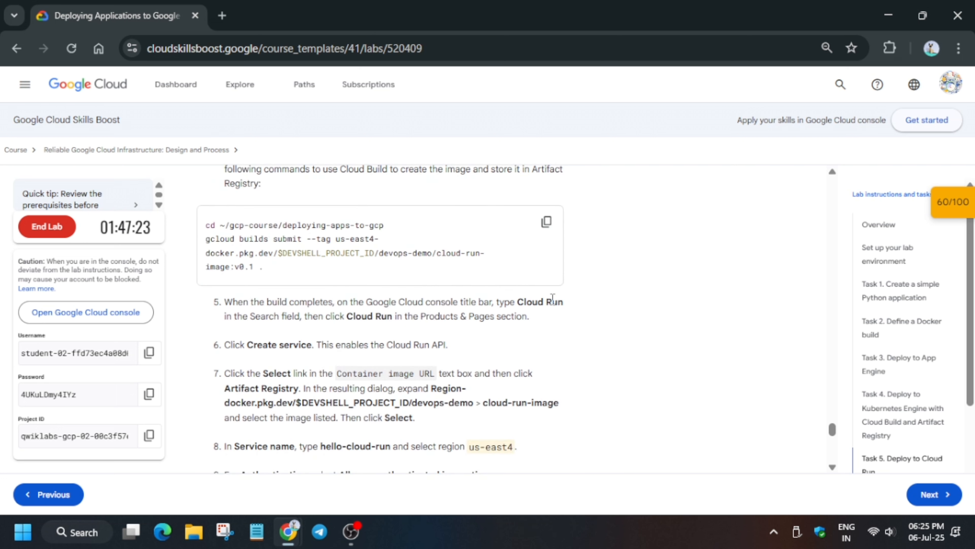
key(alt+Tab)
key(ctrl+v)
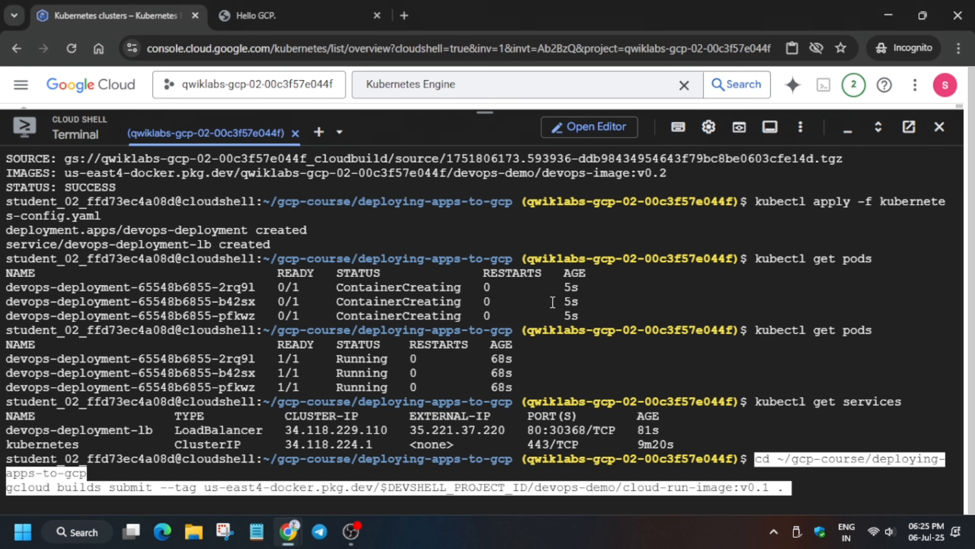
key(Return)
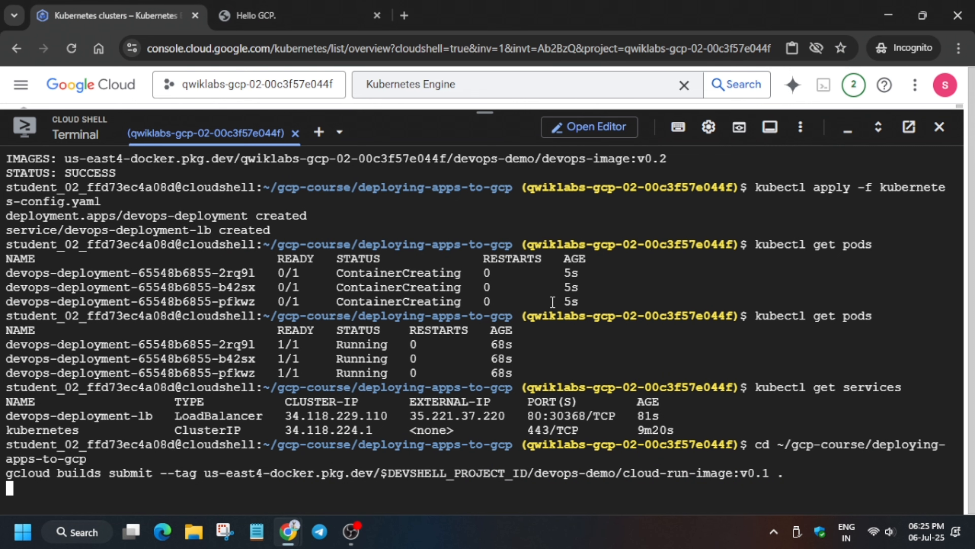
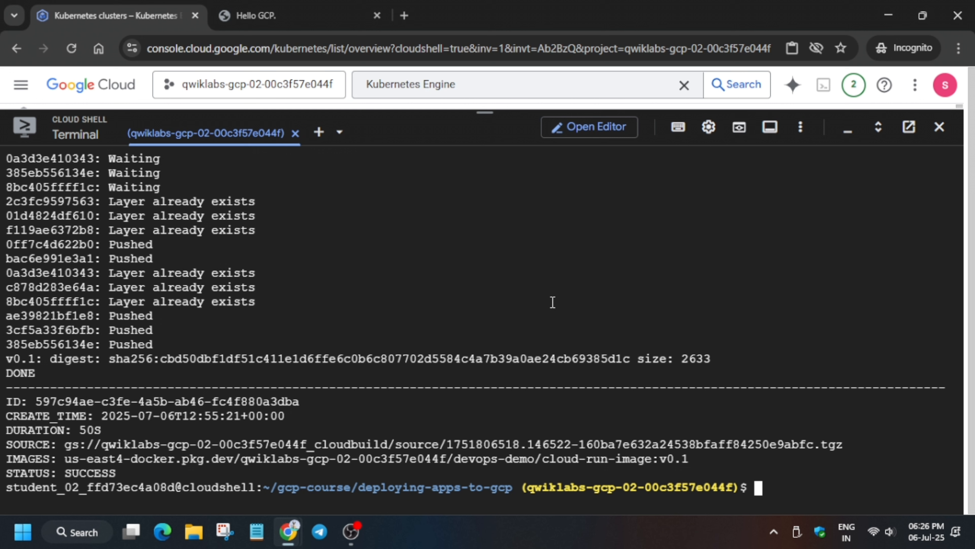
Shrink the Cloud Shell pane, search the console for Cloud Run and open its services page
key(alt+Tab)
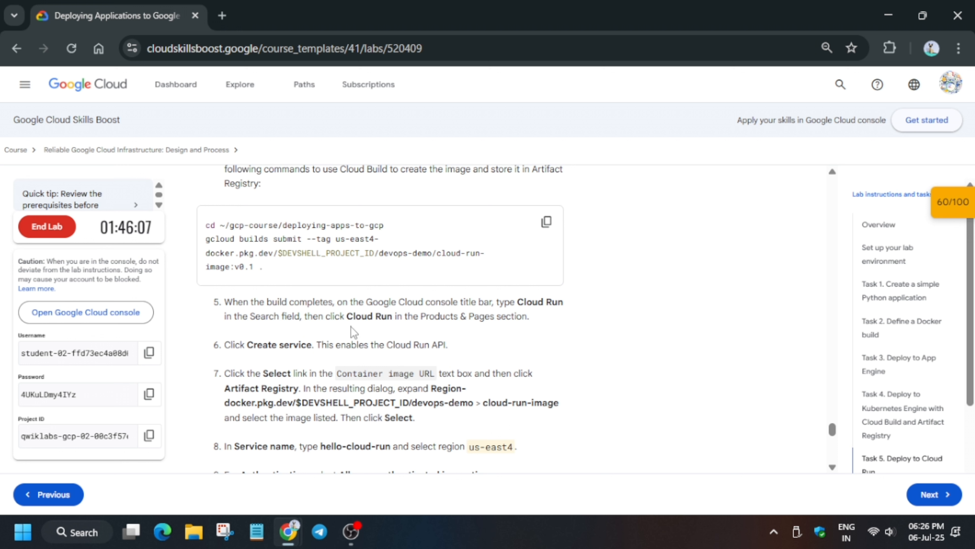
drag(347, 317, 371, 324)
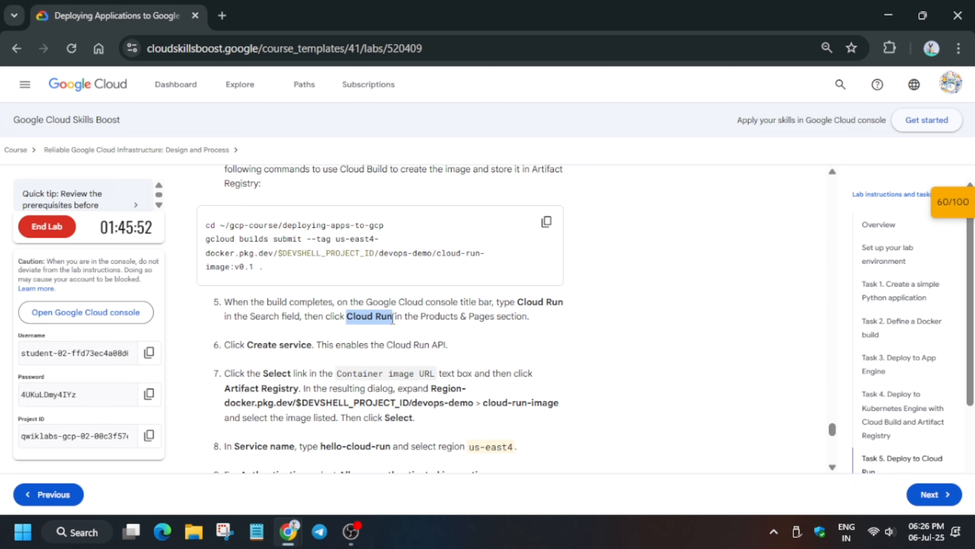
key(alt+Tab)
drag(487, 112, 529, 482)
click(498, 84)
triple_click(498, 84)
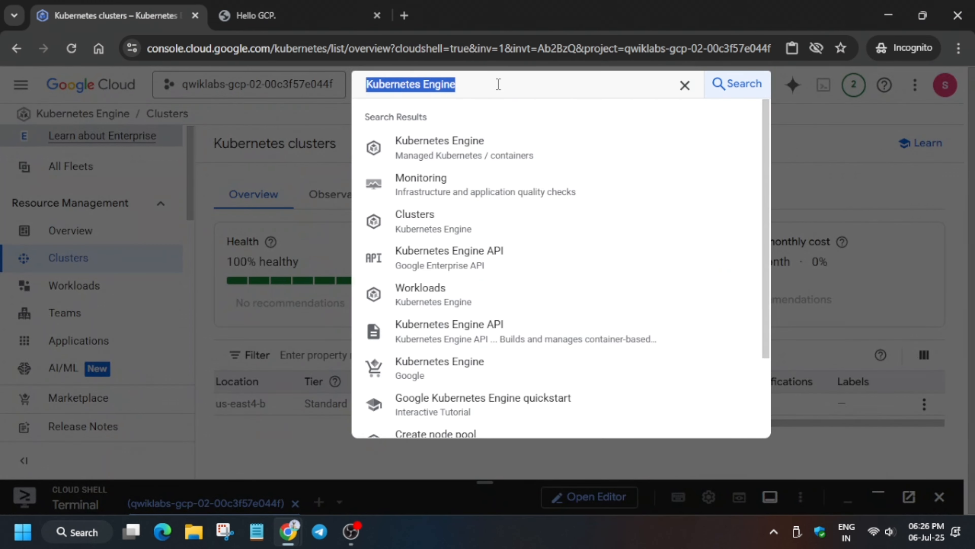
key(BackSpace)
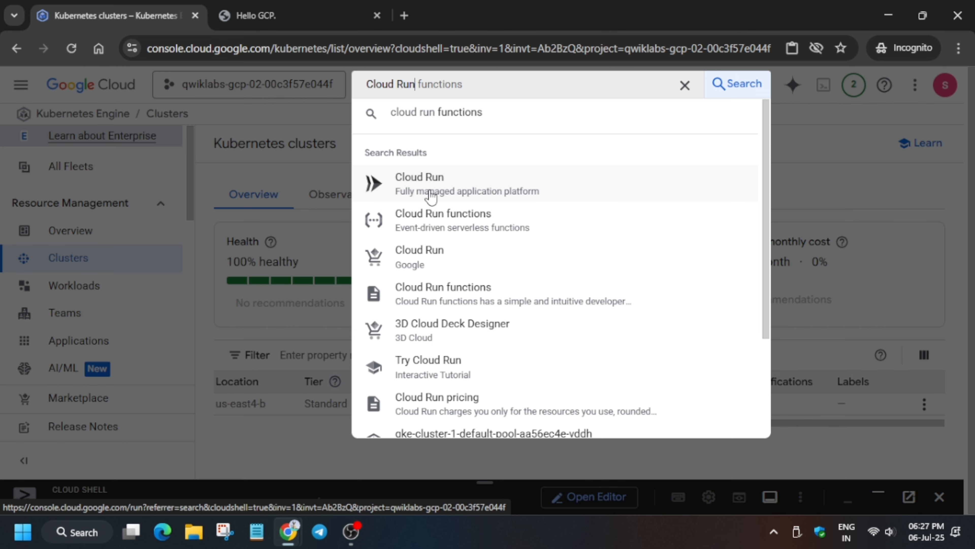
click(430, 194)
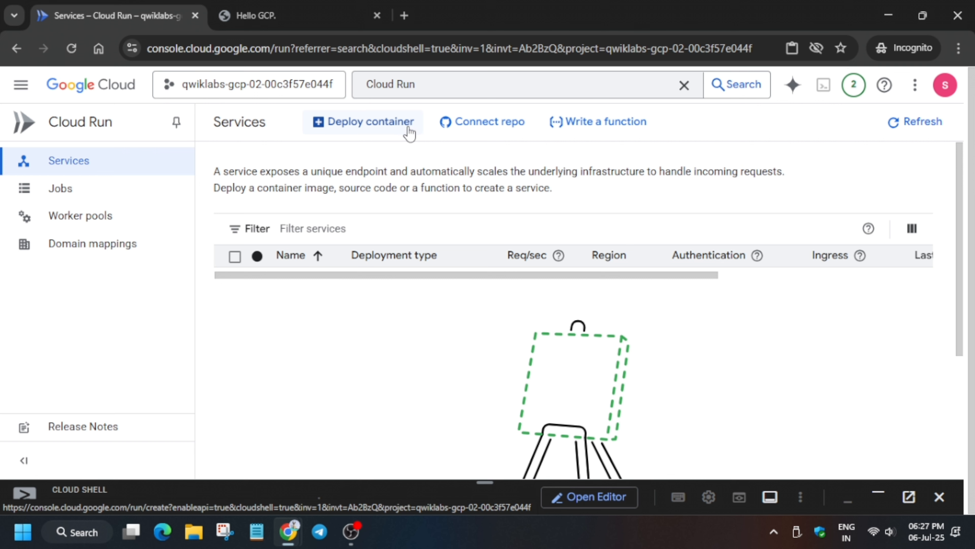
Start a new Cloud Run service from an existing container image and open the Artifact Registry image selection
click(401, 135)
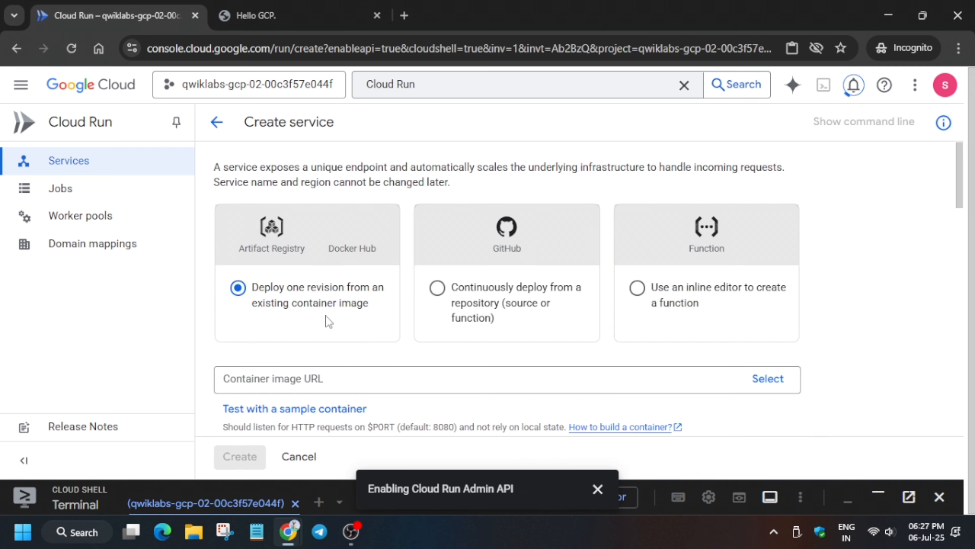
click(330, 379)
click(764, 381)
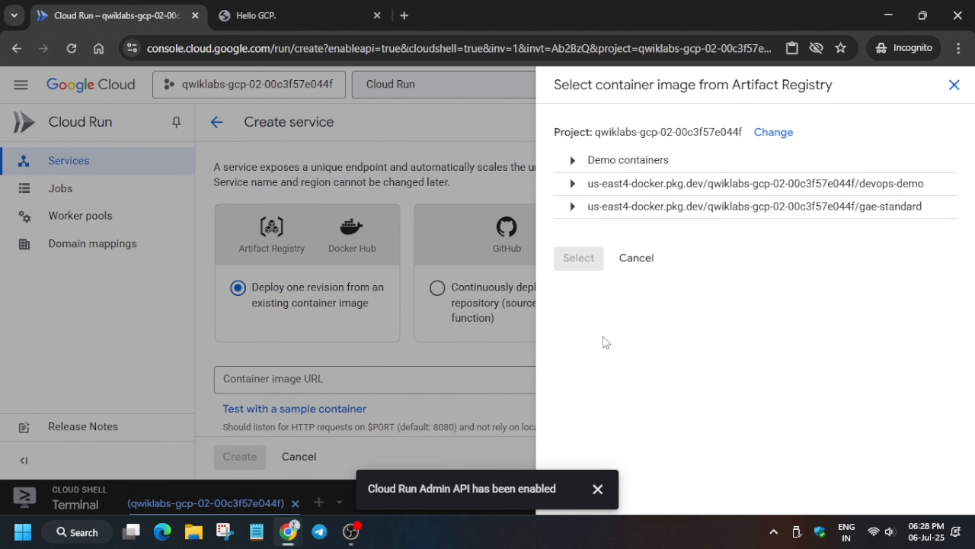
key(alt+Tab)
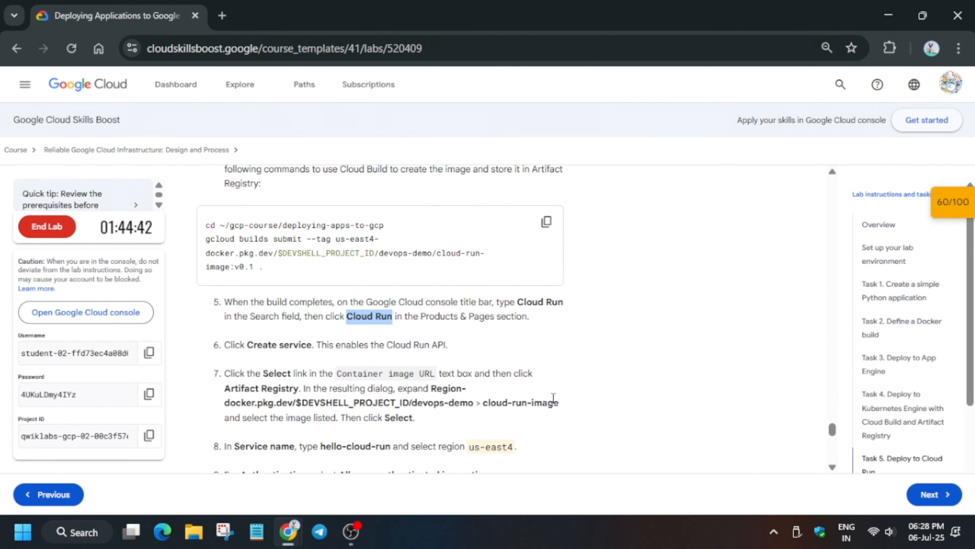
key(alt+Tab)
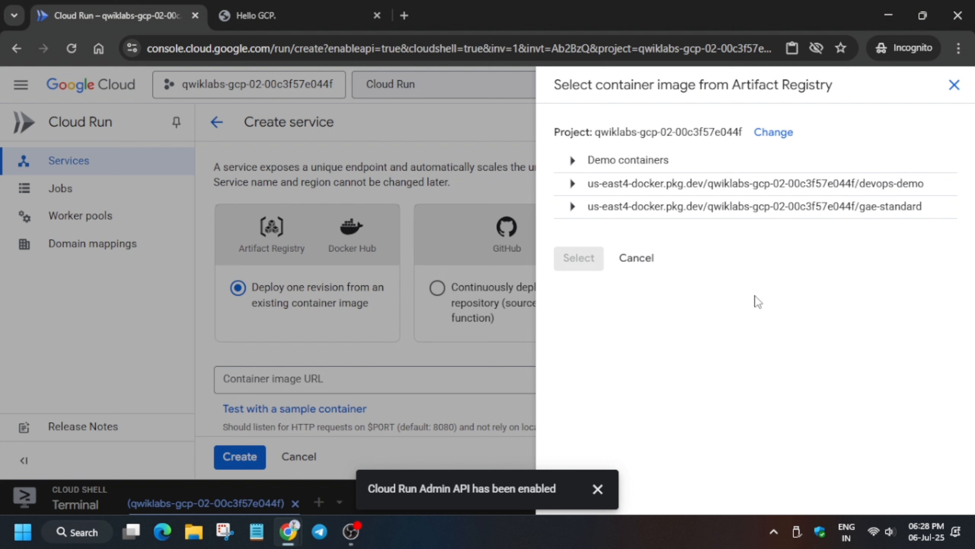
click(754, 182)
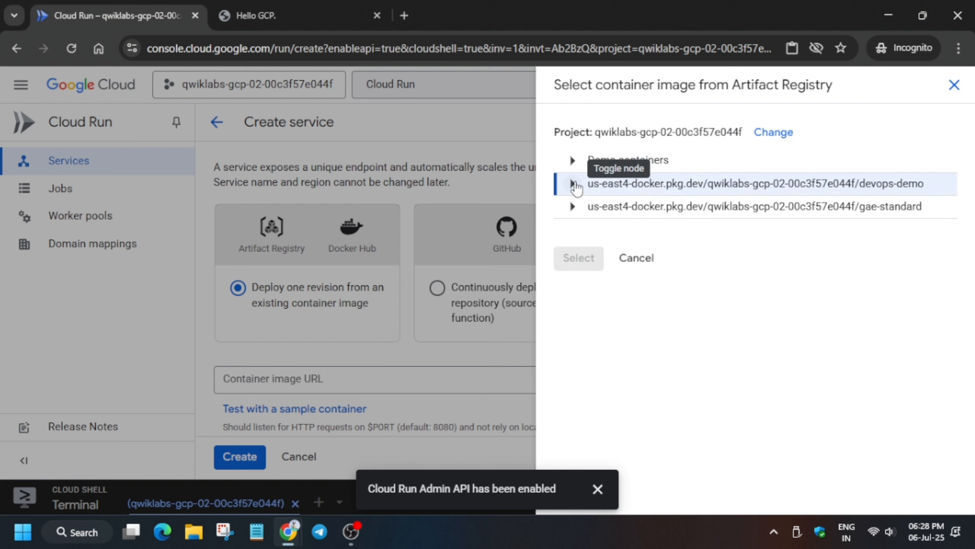
click(572, 183)
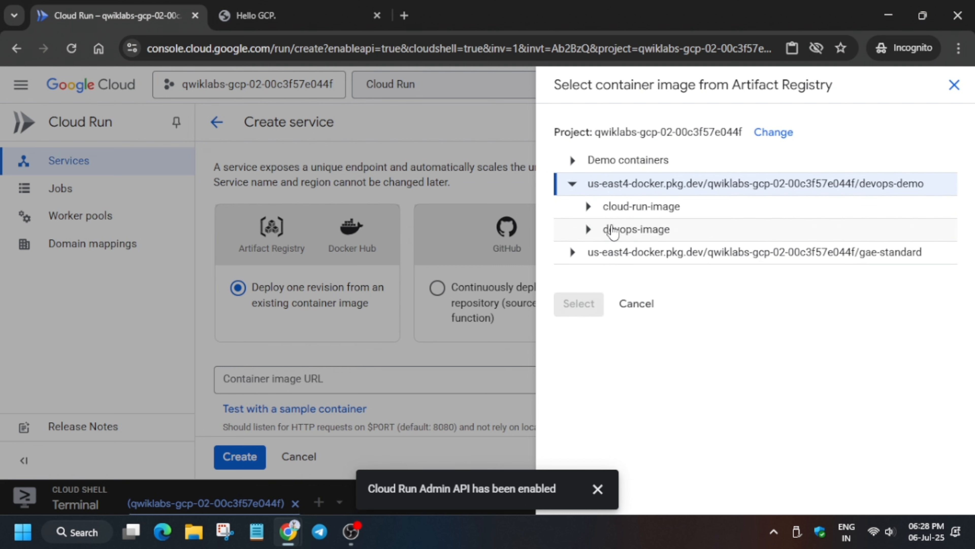
click(588, 229)
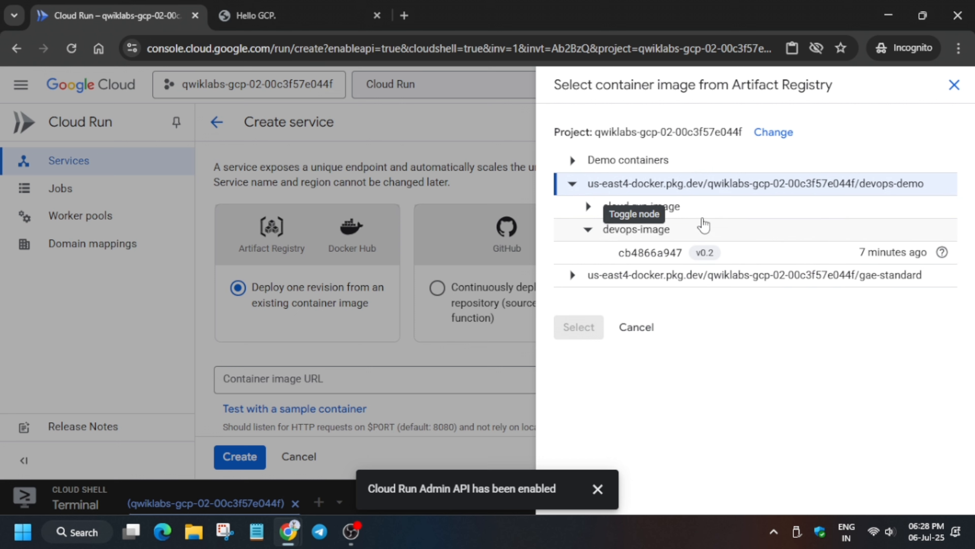
click(588, 206)
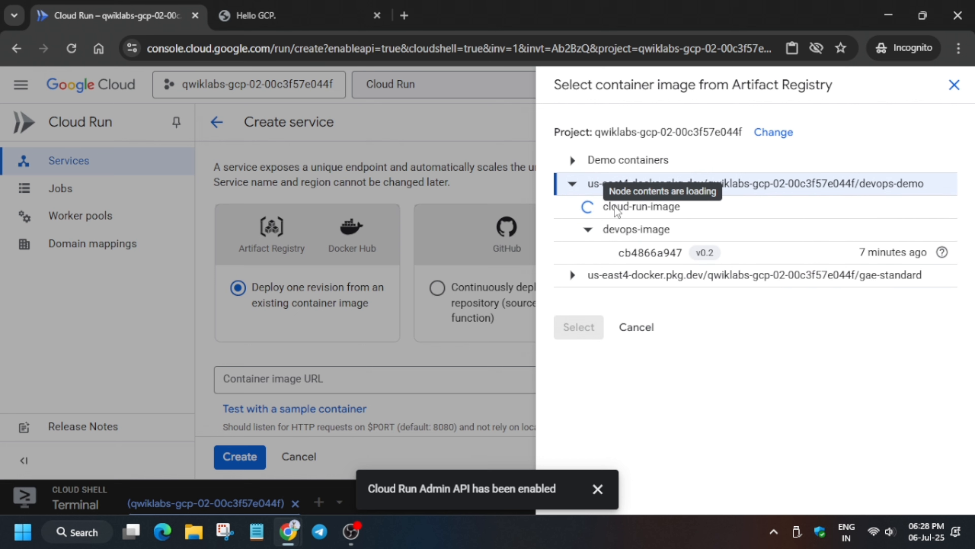
click(649, 208)
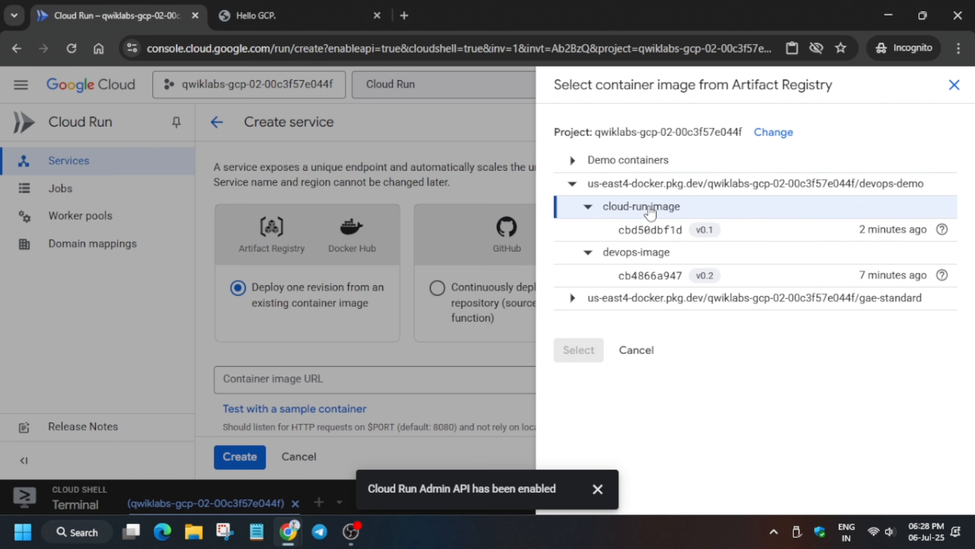
key(alt+Tab)
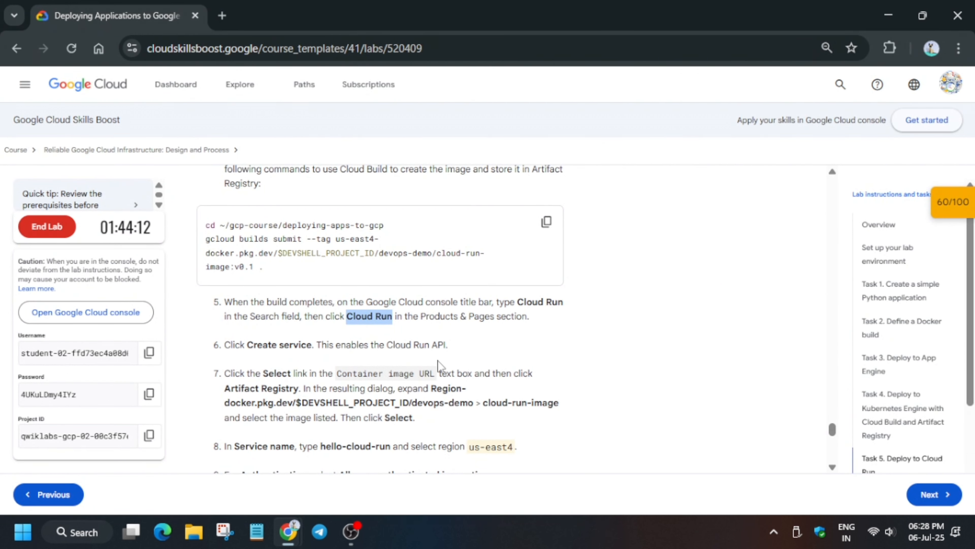
scroll(437, 360, down, 2)
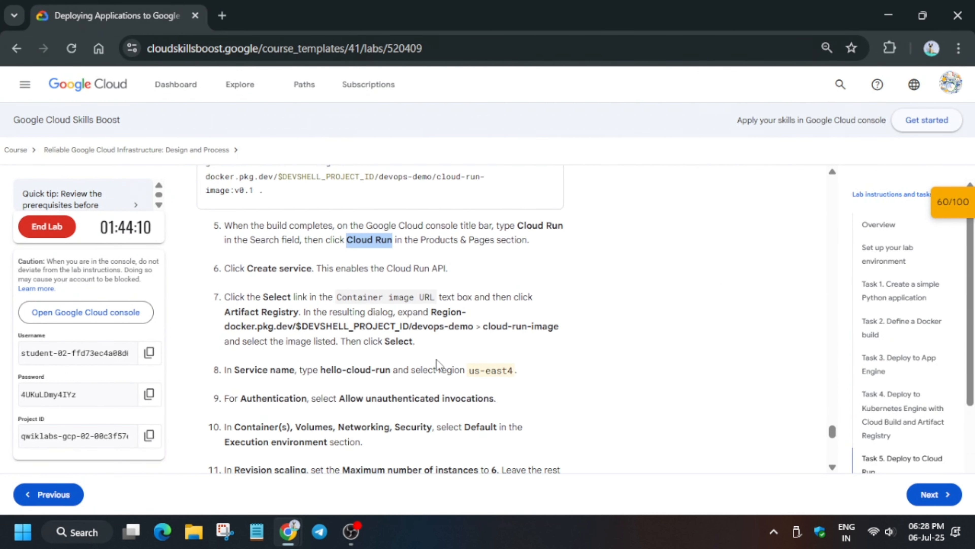
key(alt+Tab)
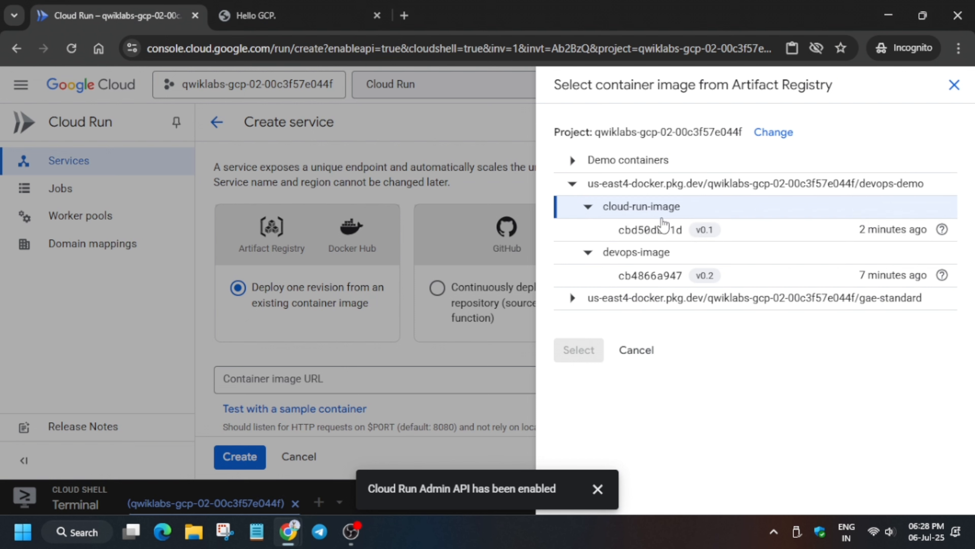
click(662, 232)
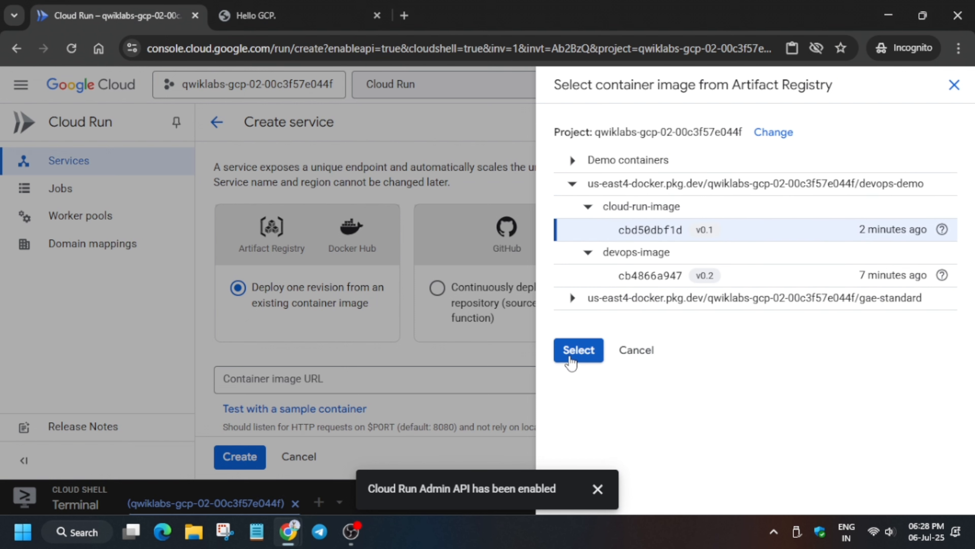
click(588, 206)
click(573, 185)
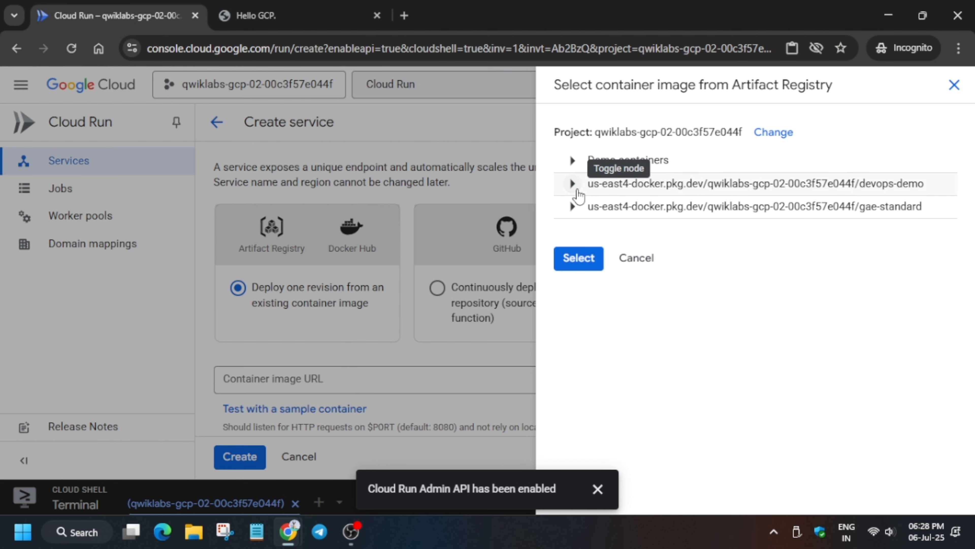
click(638, 258)
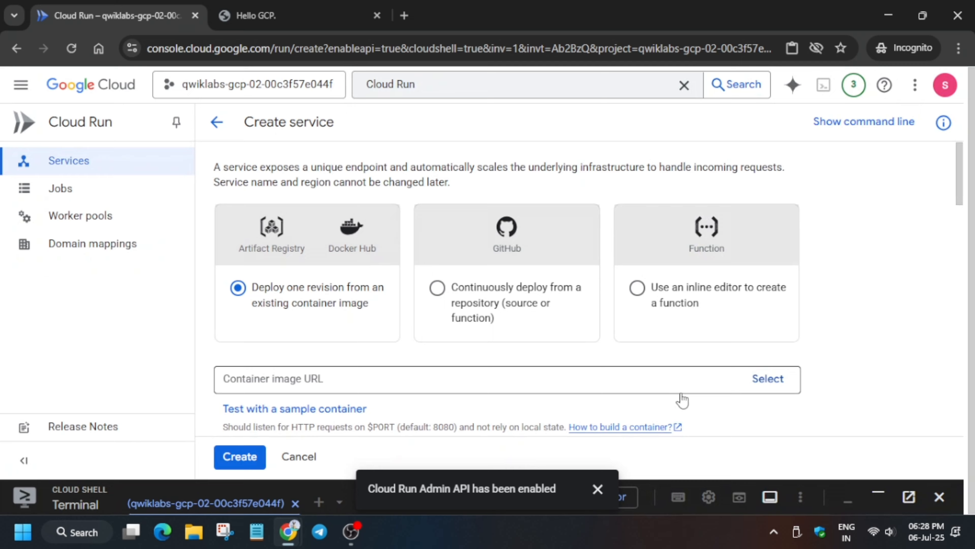
Choose the v0.1 image of cloud-run-image in the devops-demo repository as the service's container image
click(768, 379)
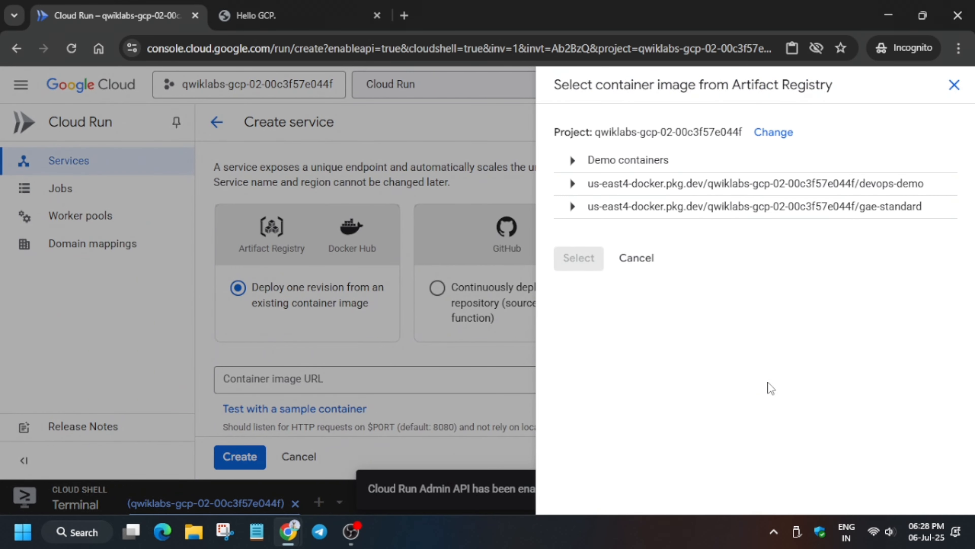
click(573, 184)
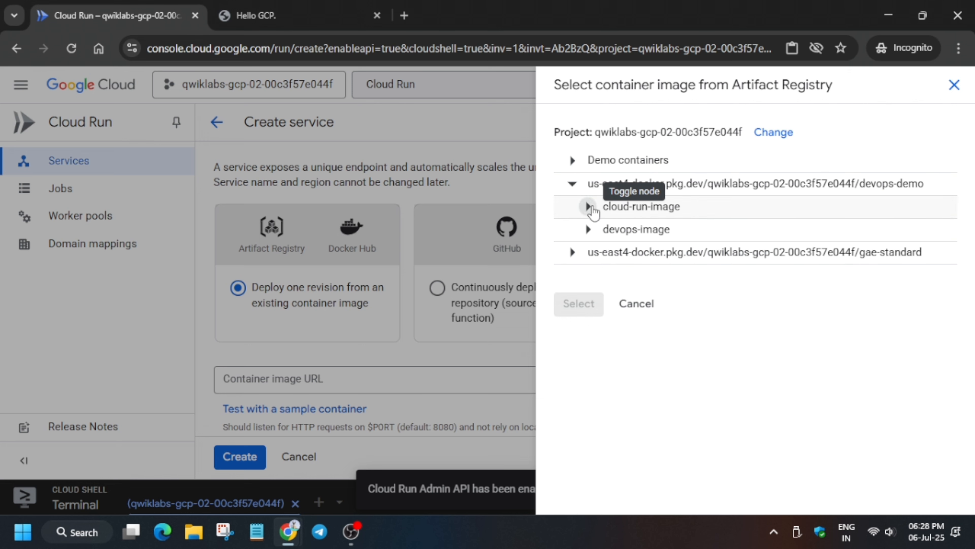
click(590, 207)
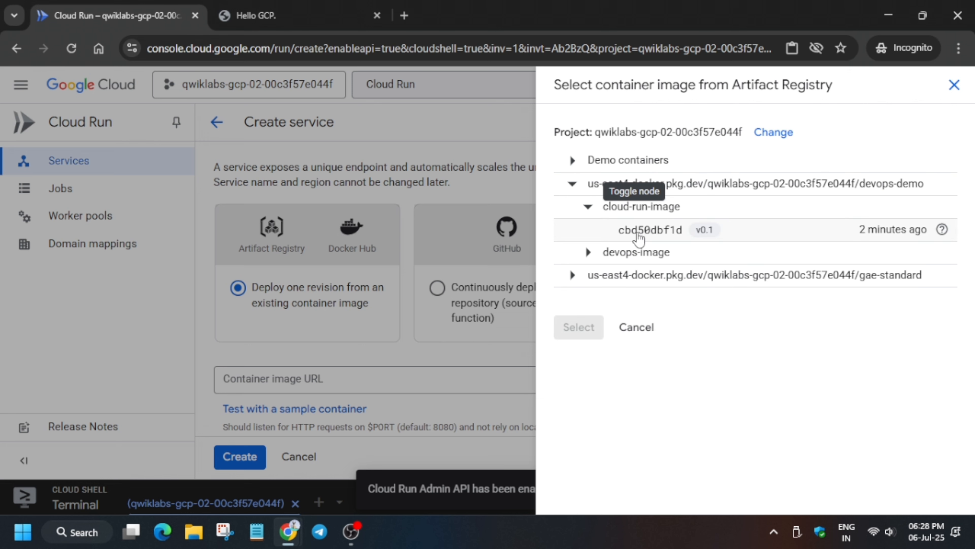
click(658, 239)
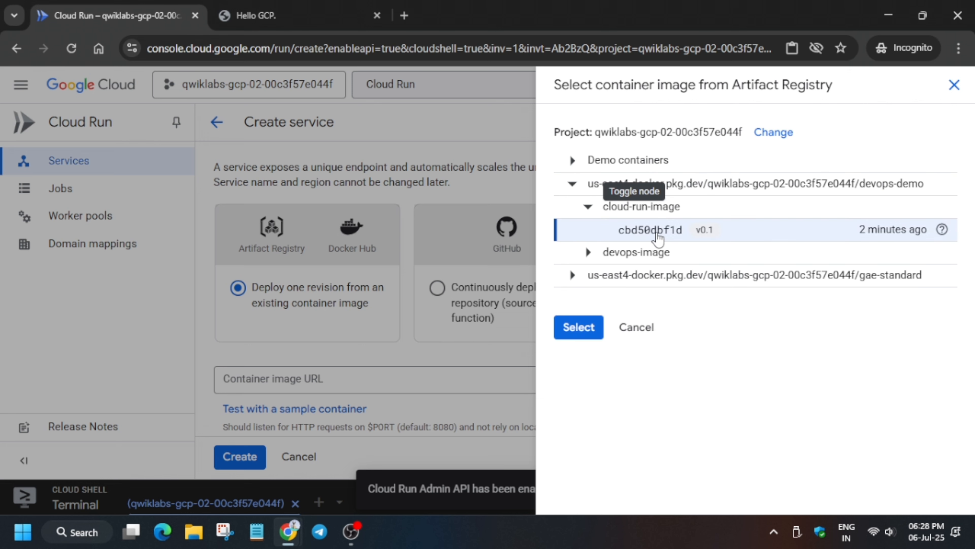
click(580, 328)
Replace the service name with hello-cloud-run, copied from step 8 of the lab instructions
scroll(494, 309, down, 5)
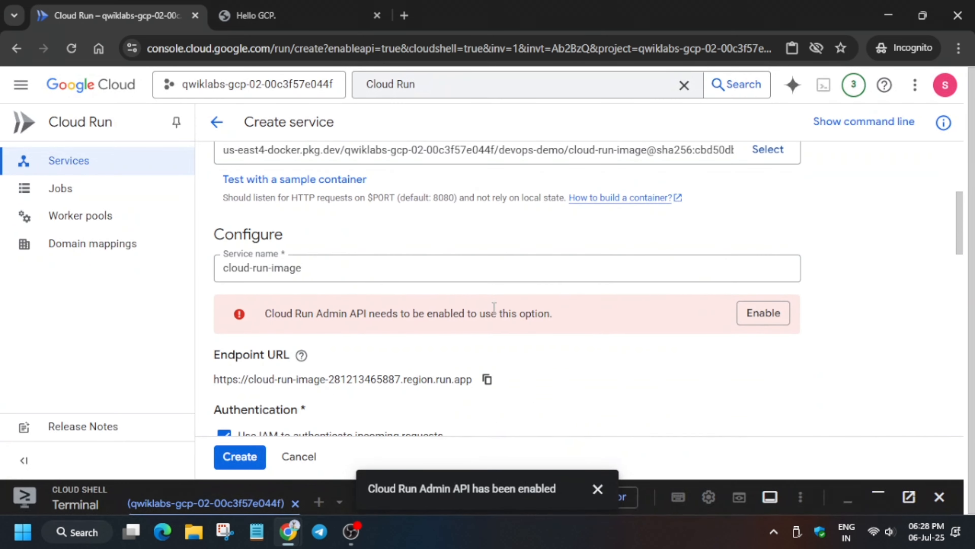
key(alt+Tab)
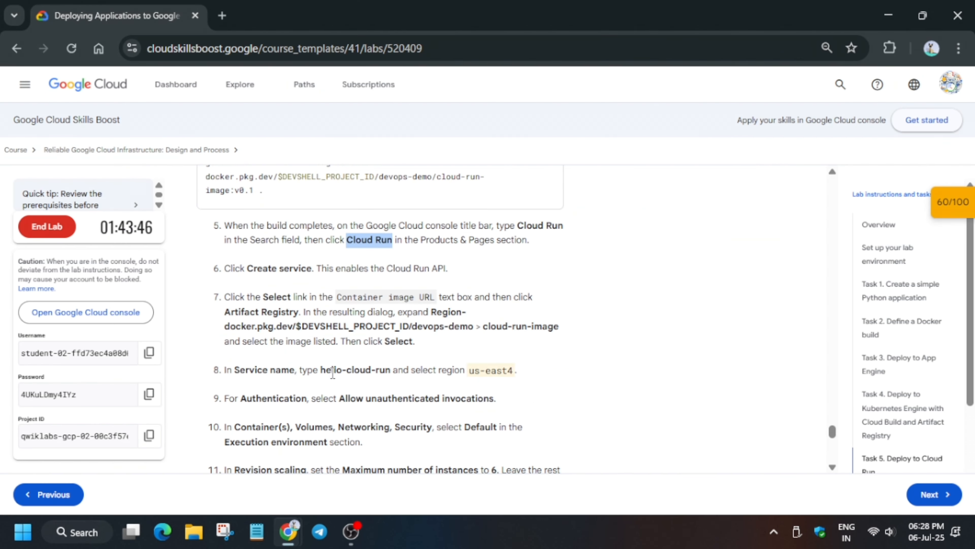
drag(322, 370, 392, 369)
key(ctrl+c)
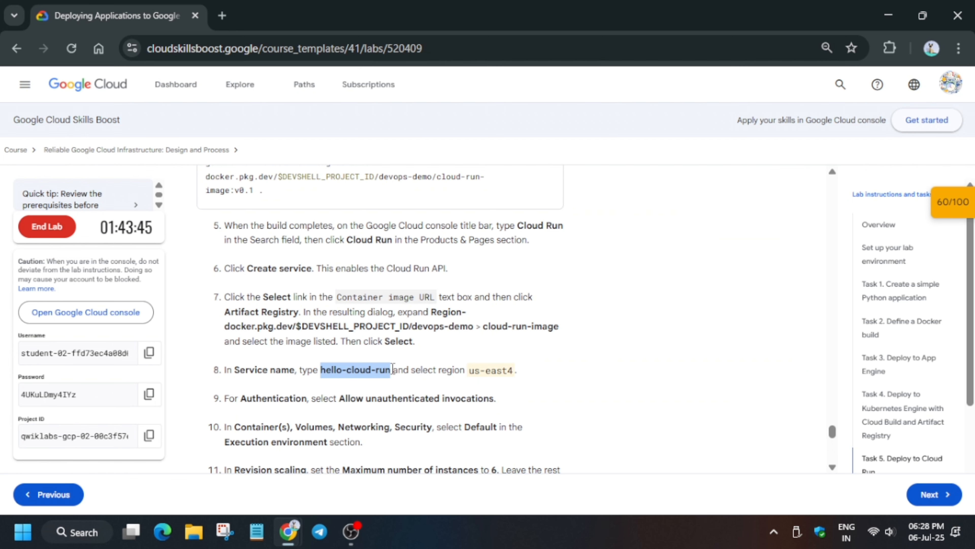
key(alt+Tab)
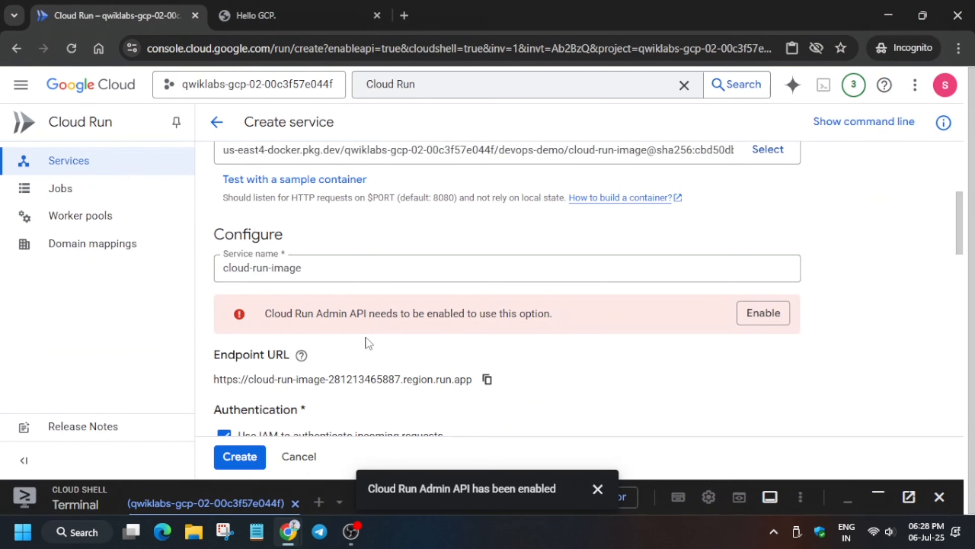
triple_click(357, 270)
key(ctrl+v)
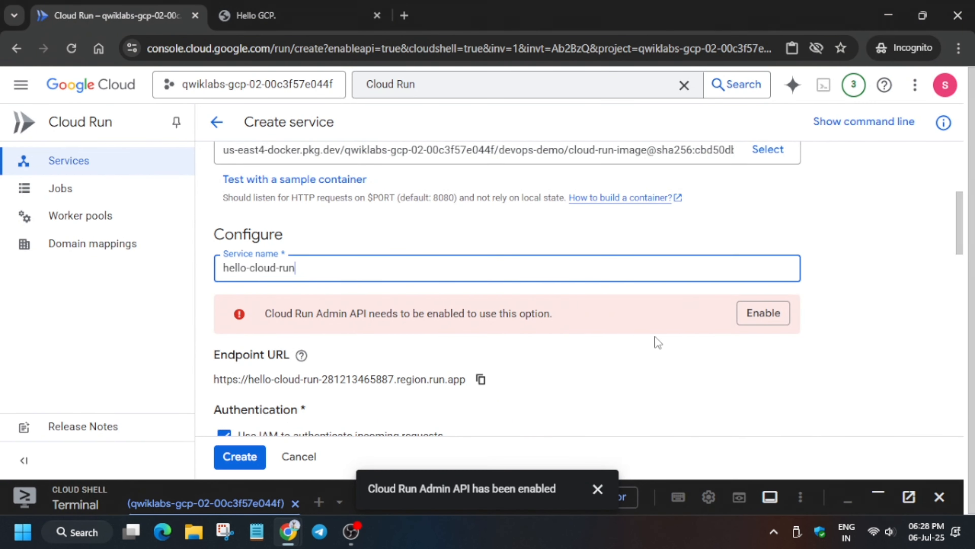
Enable the Cloud Run Admin API for the service form and set the region to us-east4 (Northern Virginia)
click(776, 324)
scroll(604, 333, down, 8)
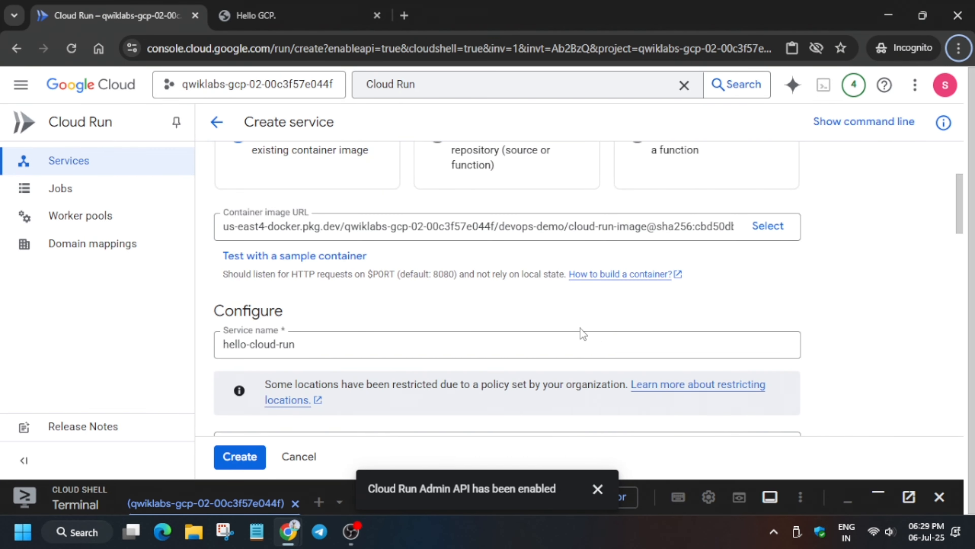
key(alt+Tab)
scroll(495, 346, down, 2)
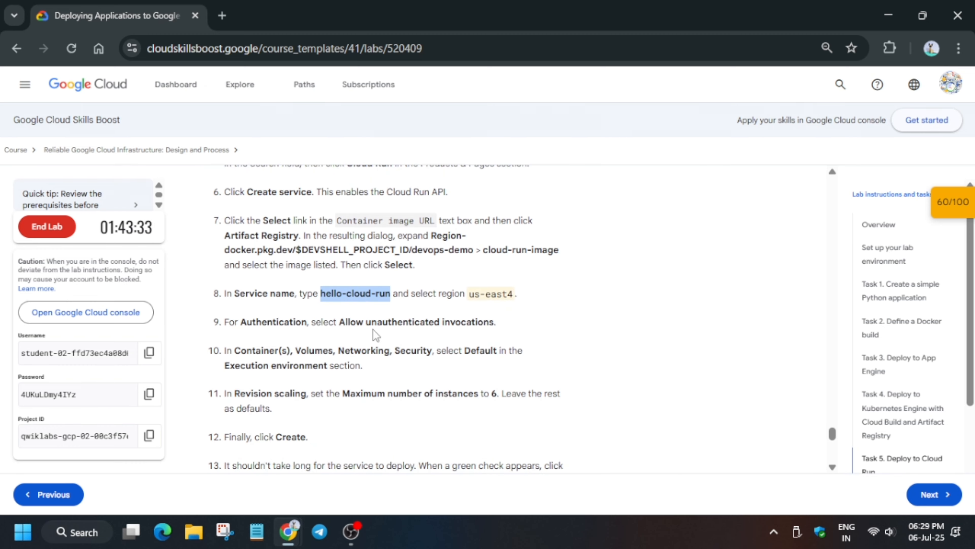
key(alt+Tab)
scroll(367, 331, down, 3)
click(349, 301)
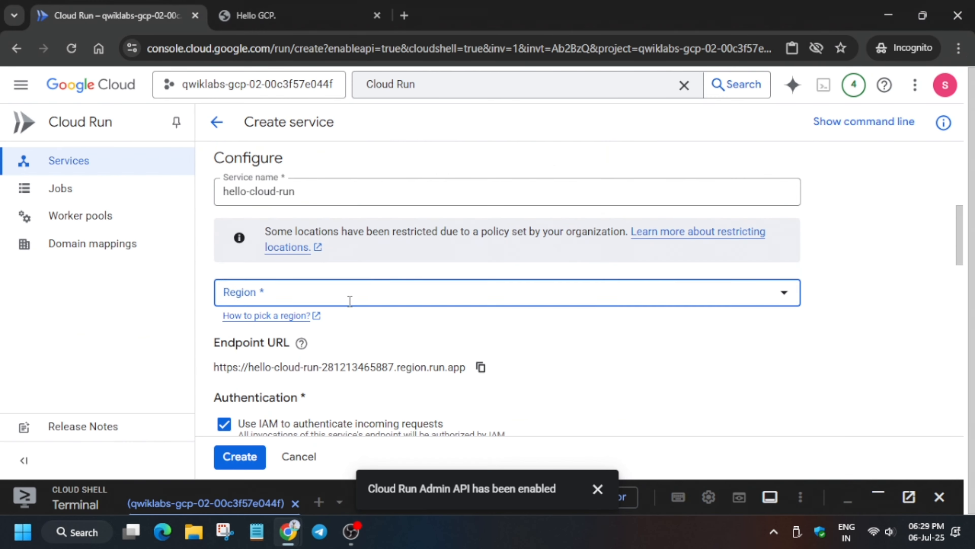
click(322, 380)
scroll(400, 338, down, 4)
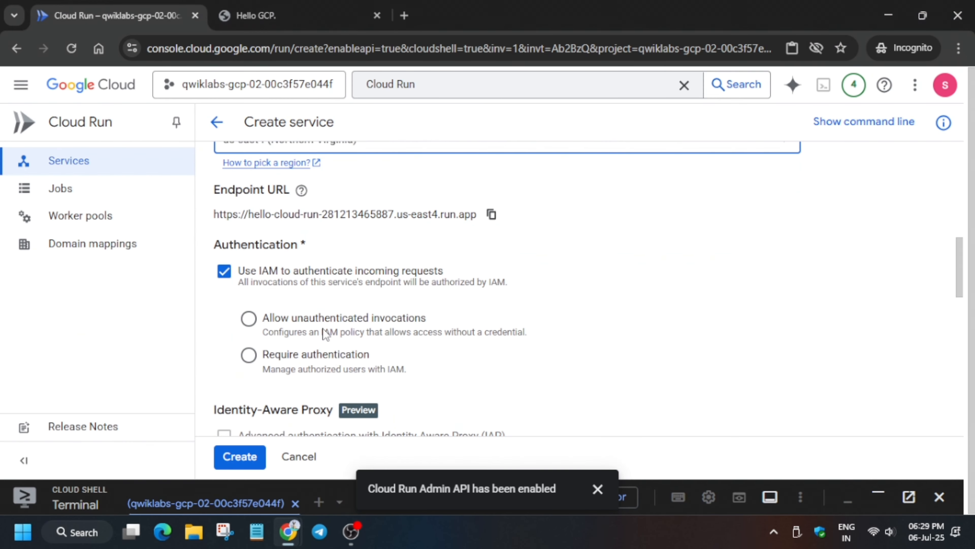
Allow unauthenticated invocations of the service and enable the Identity-Aware Proxy API (iap.googleapis.com)
click(249, 319)
scroll(346, 307, down, 4)
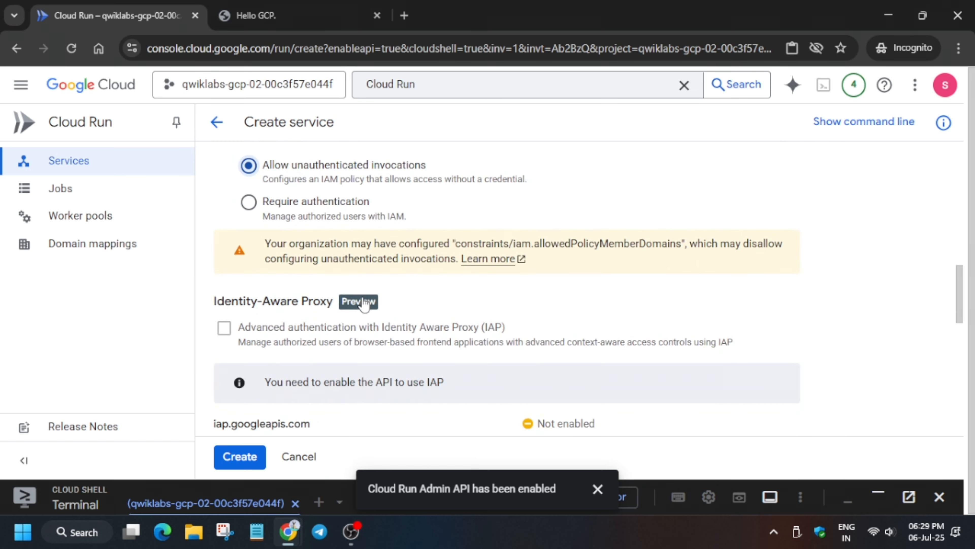
scroll(361, 303, down, 2)
key(alt+Tab)
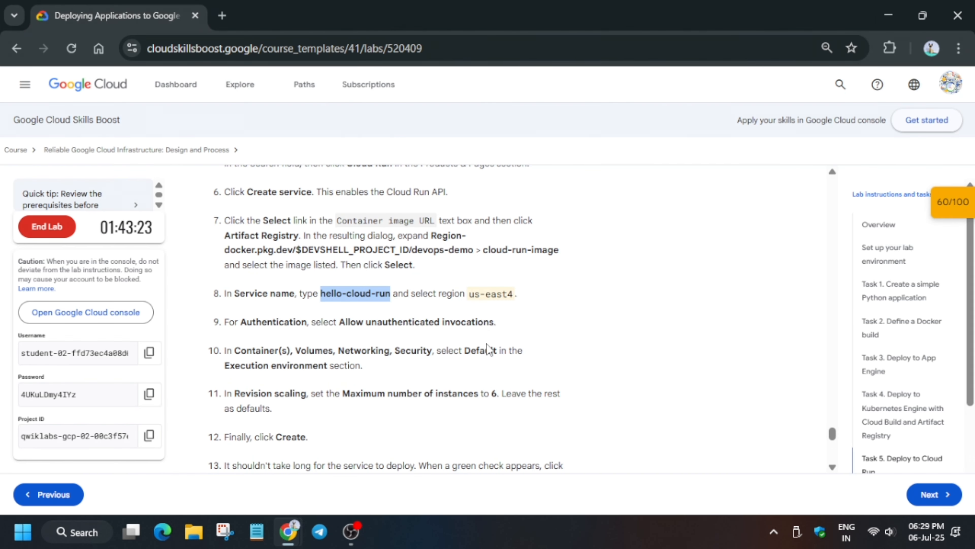
key(alt+Tab)
click(252, 386)
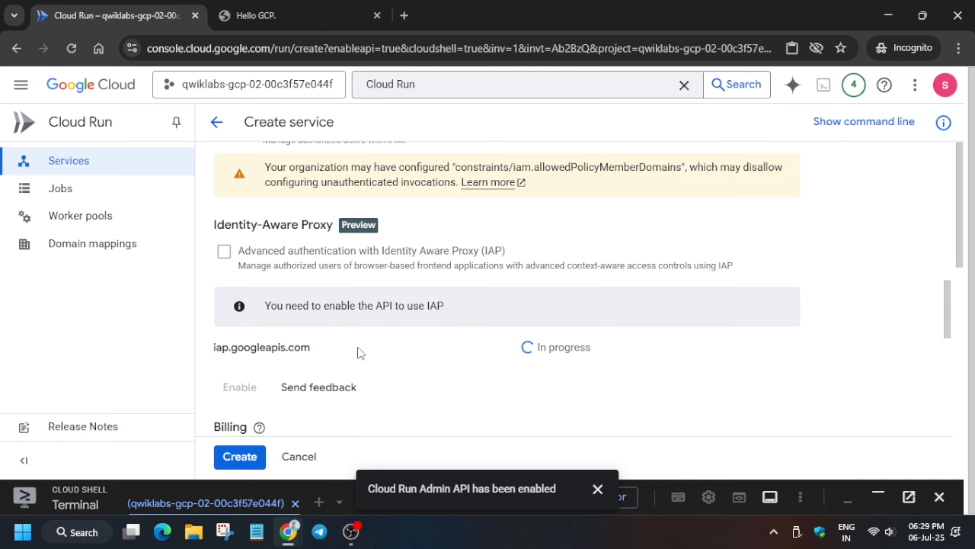
Set the service scaling's maximum number of instances to 6, as given in the lab's step 11
scroll(360, 353, down, 5)
scroll(415, 314, down, 2)
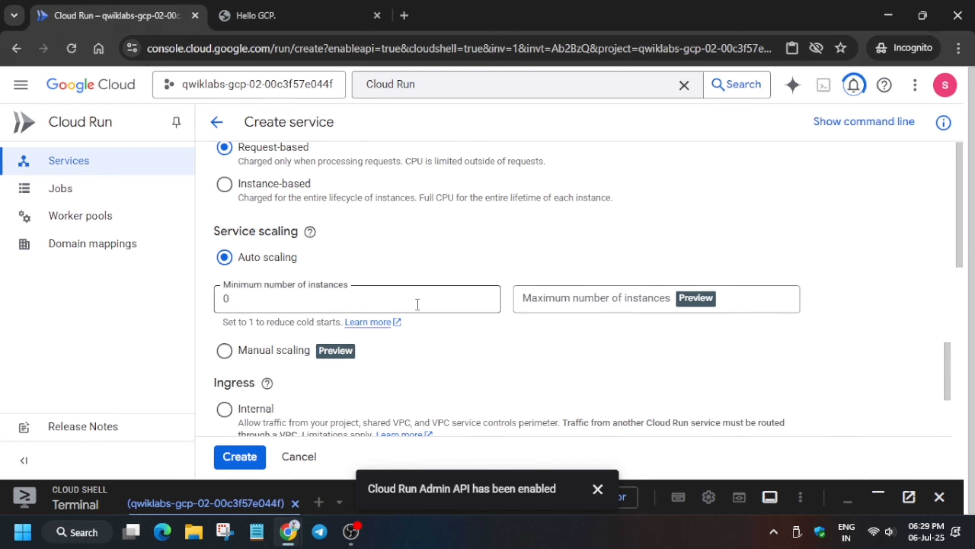
click(614, 305)
key(alt+Tab)
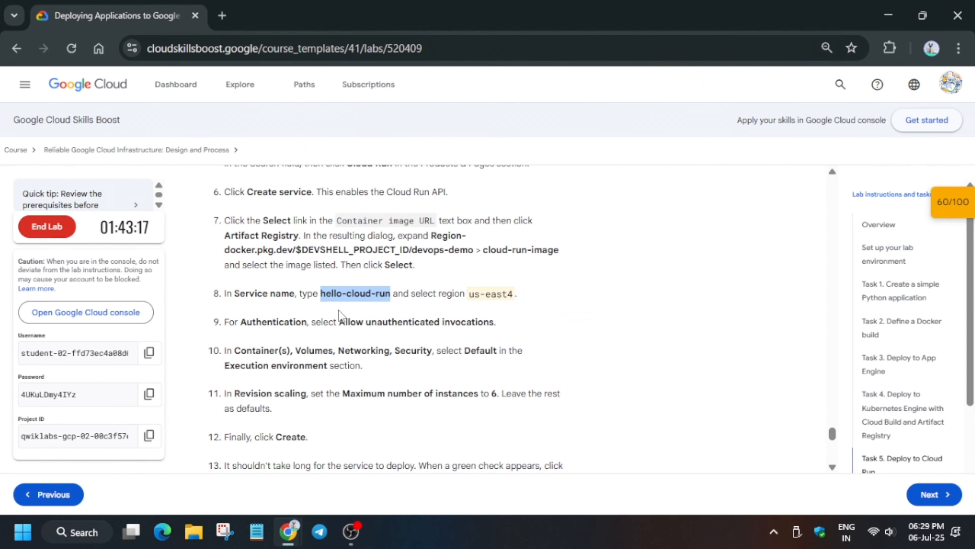
scroll(358, 387, down, 2)
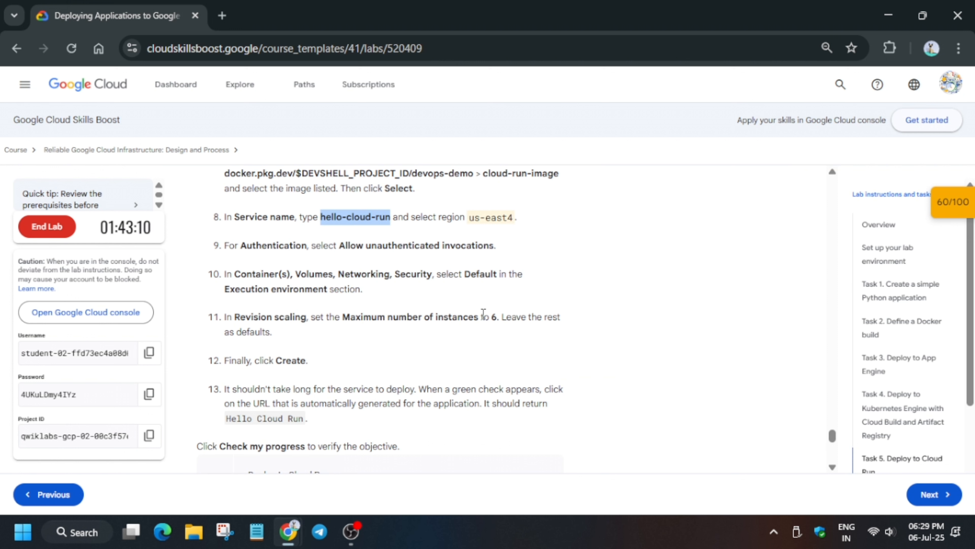
scroll(484, 312, down, 2)
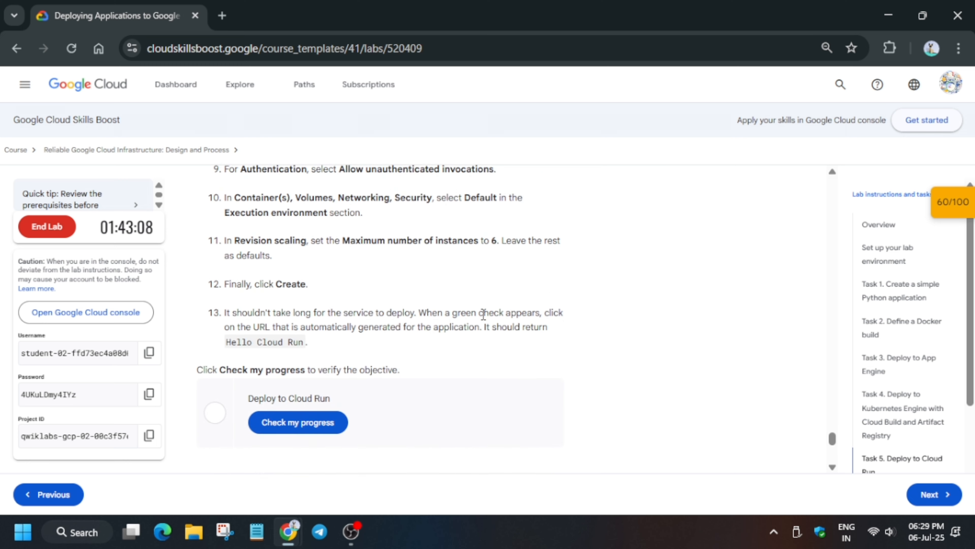
key(alt+Tab)
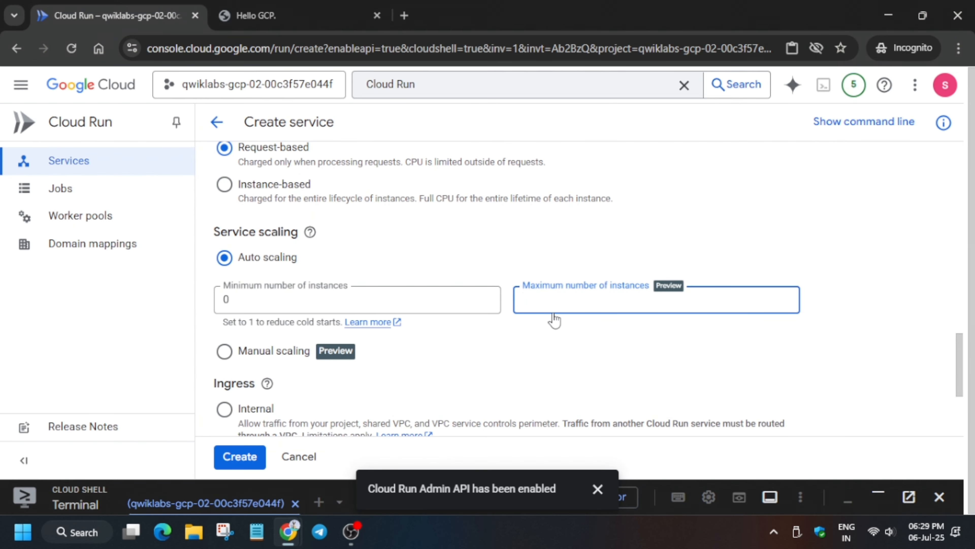
text(6)
scroll(420, 333, down, 5)
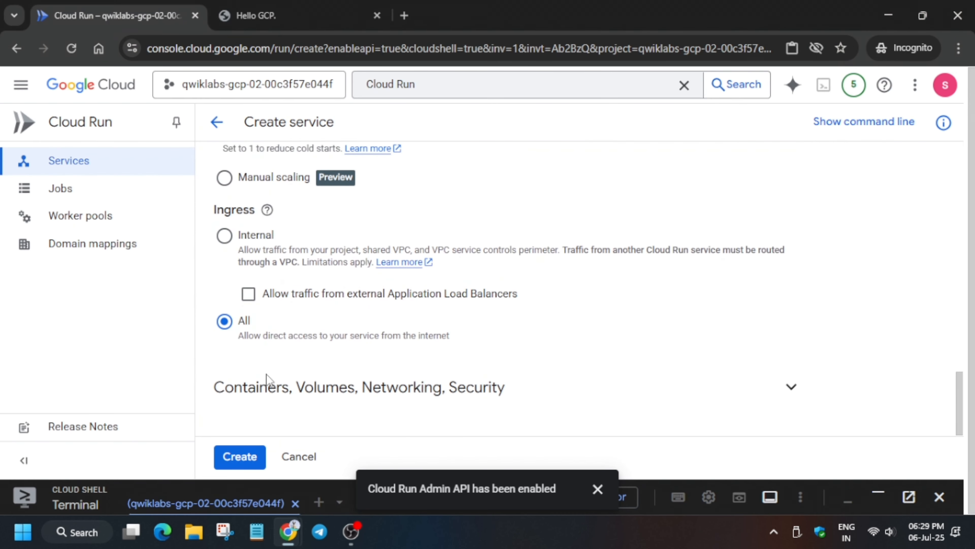
Create the hello-cloud-run service, dismiss the API notification, and check the lab's Deploy to Cloud Run progress
click(253, 457)
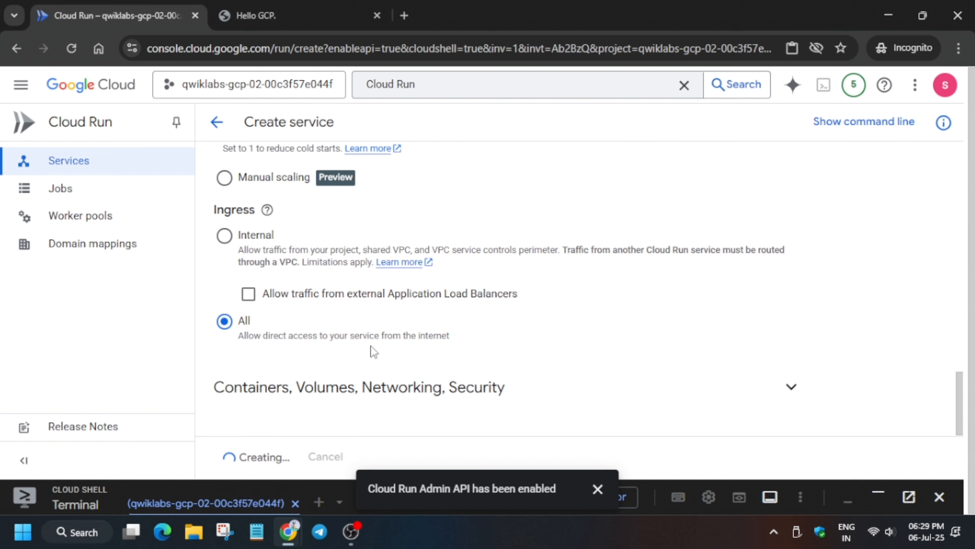
click(597, 491)
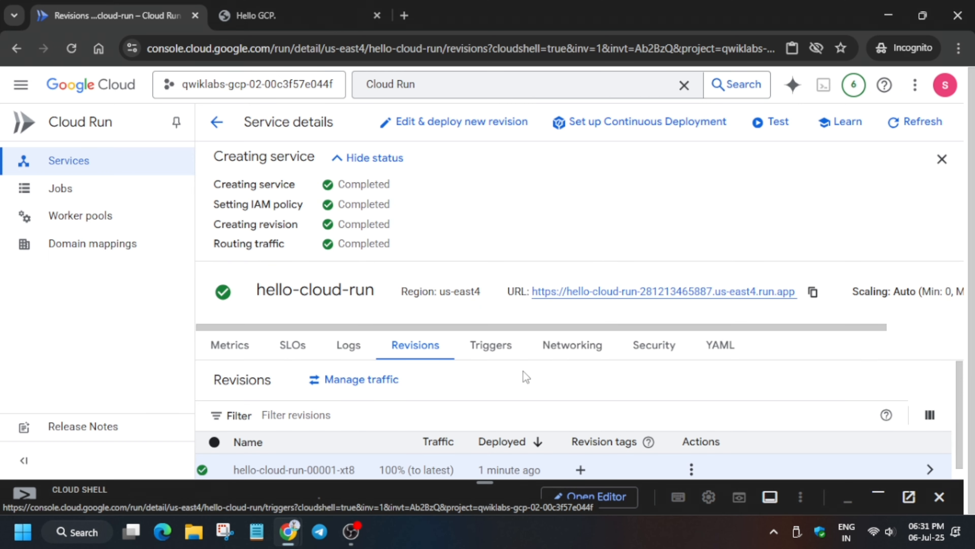
key(alt+Tab)
click(337, 423)
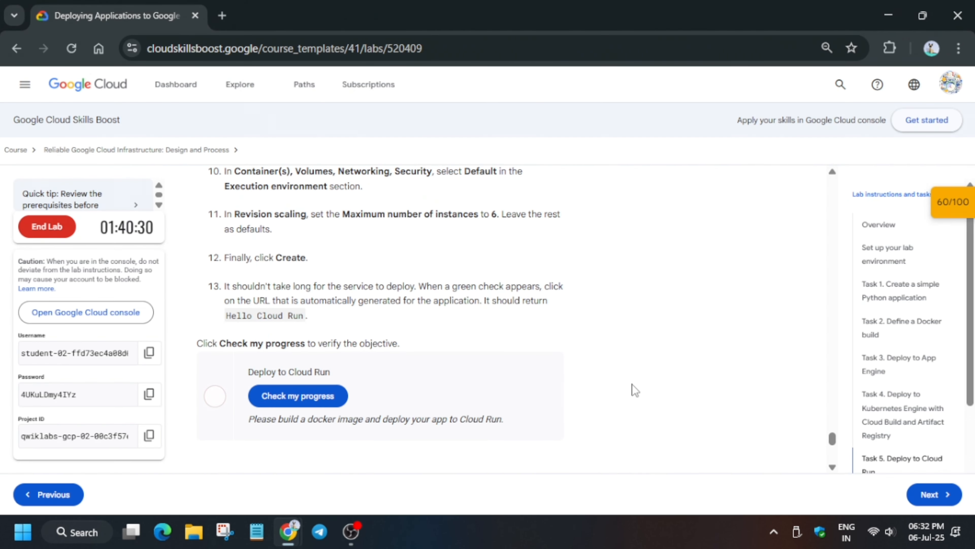
Rebuild cloud-run-image:v0.1 in the Cloud Shell terminal with the Cloud Build commands copied from step 4 of the lab's Task 5
scroll(632, 383, up, 10)
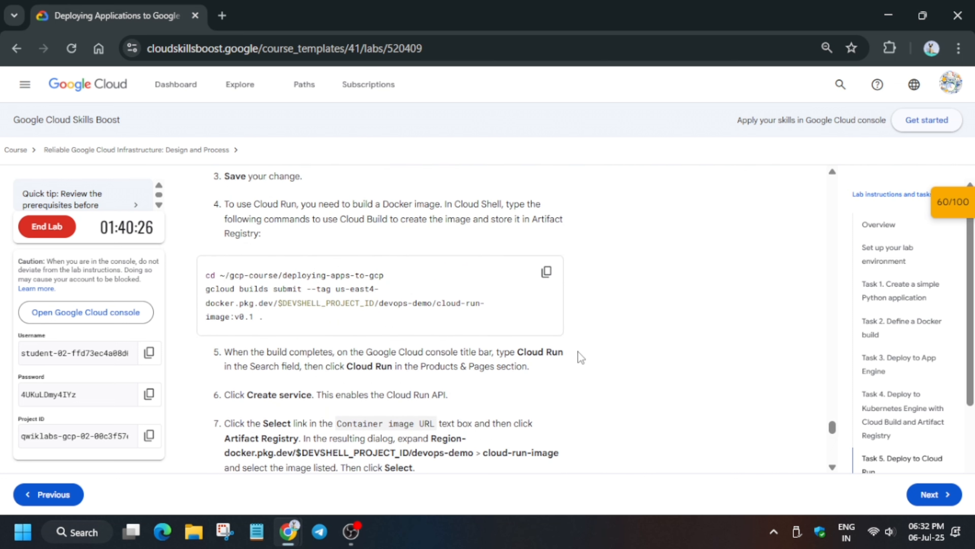
scroll(581, 356, up, 6)
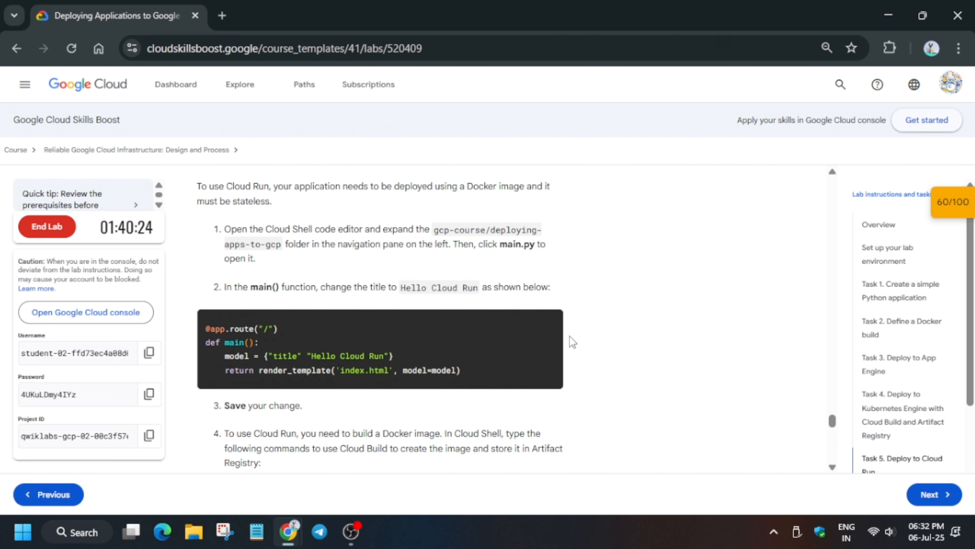
key(alt+Tab)
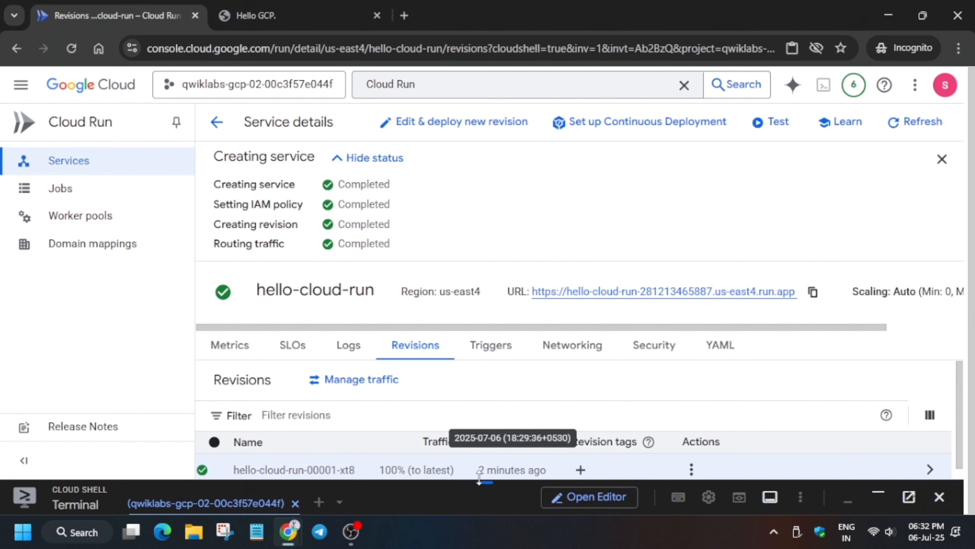
click(495, 490)
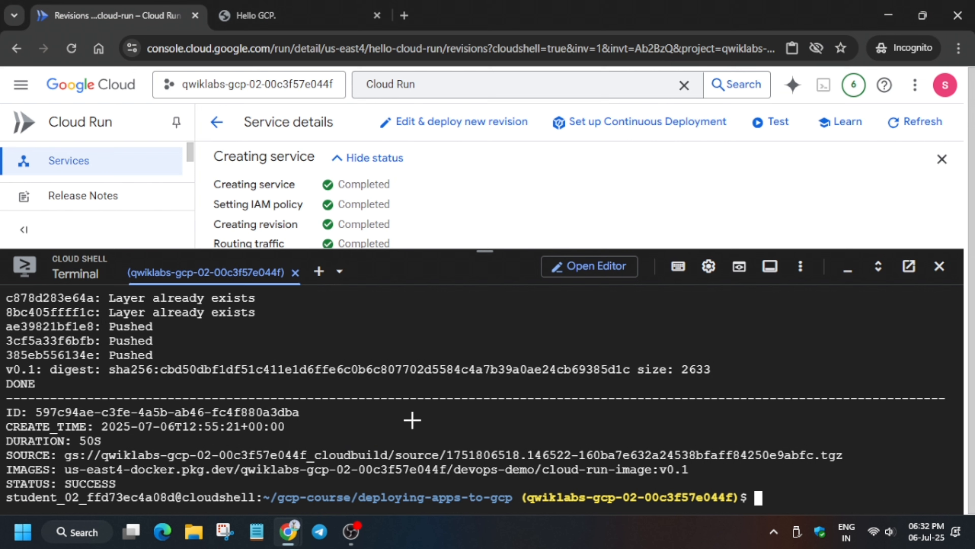
key(alt+Tab)
scroll(413, 424, down, 5)
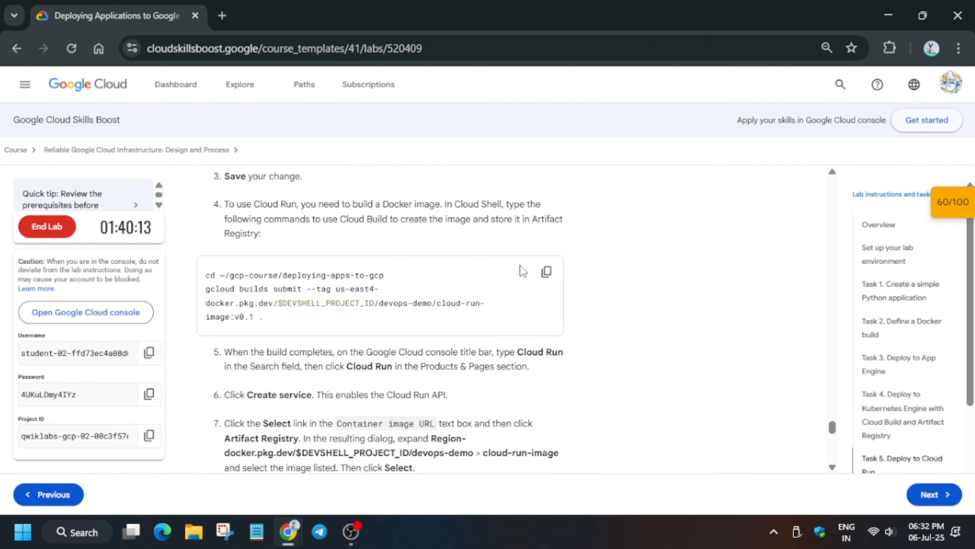
click(546, 271)
key(alt+Tab)
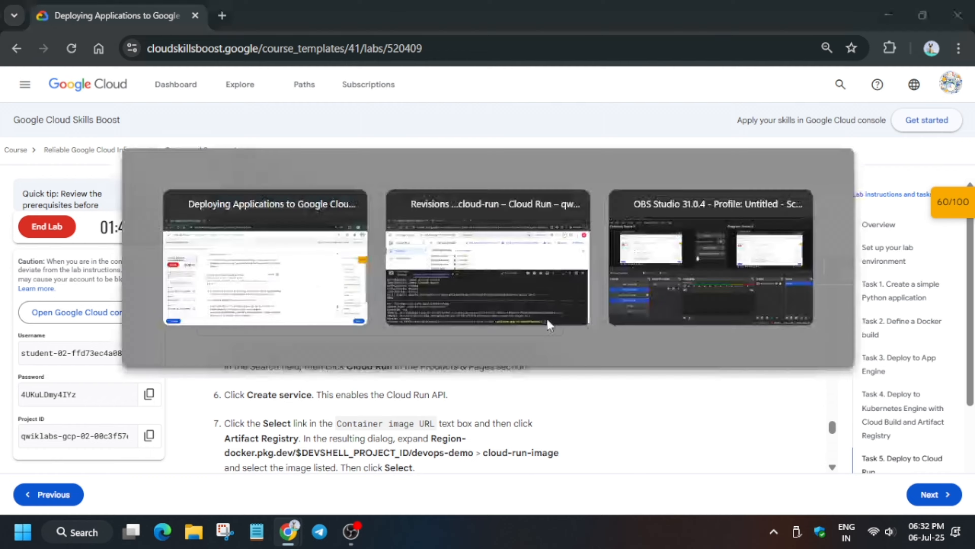
key(ctrl+v)
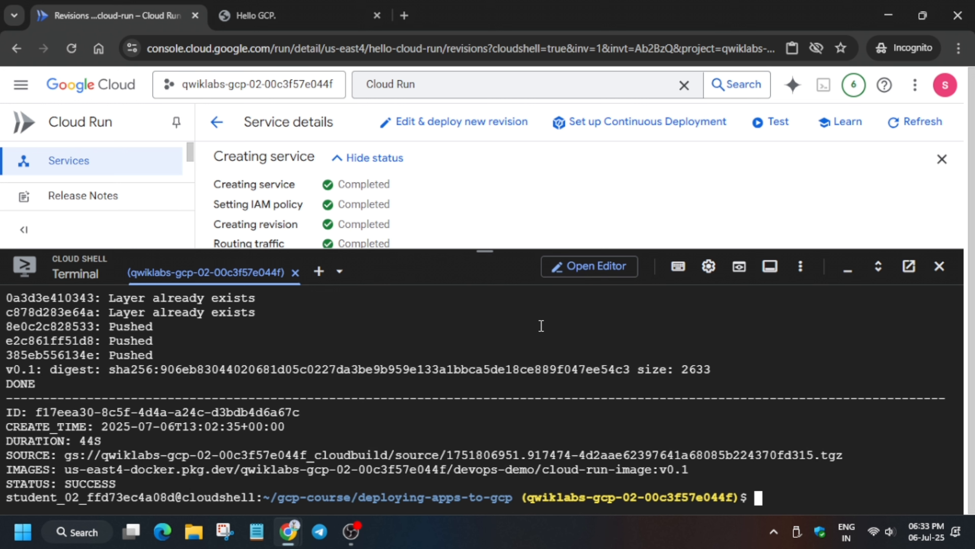
Check the lab's Deploy to Cloud Run progress again after the image rebuild
key(alt+Tab)
scroll(435, 365, down, 5)
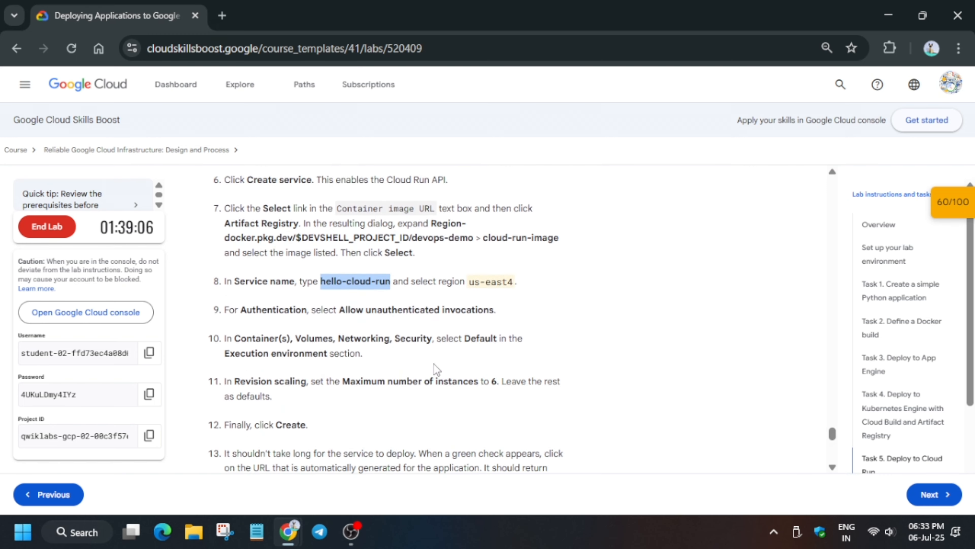
scroll(428, 363, down, 4)
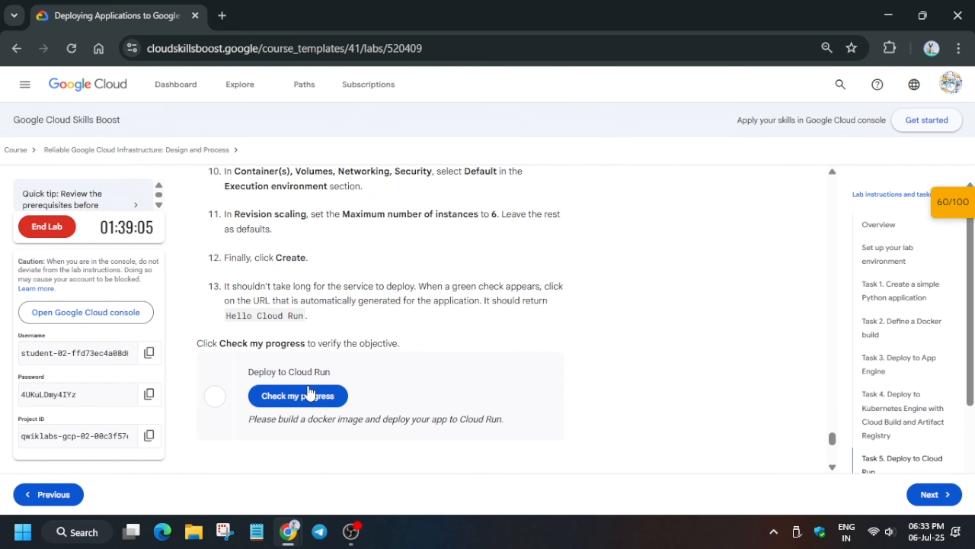
click(311, 394)
scroll(310, 387, up, 2)
scroll(311, 387, down, 3)
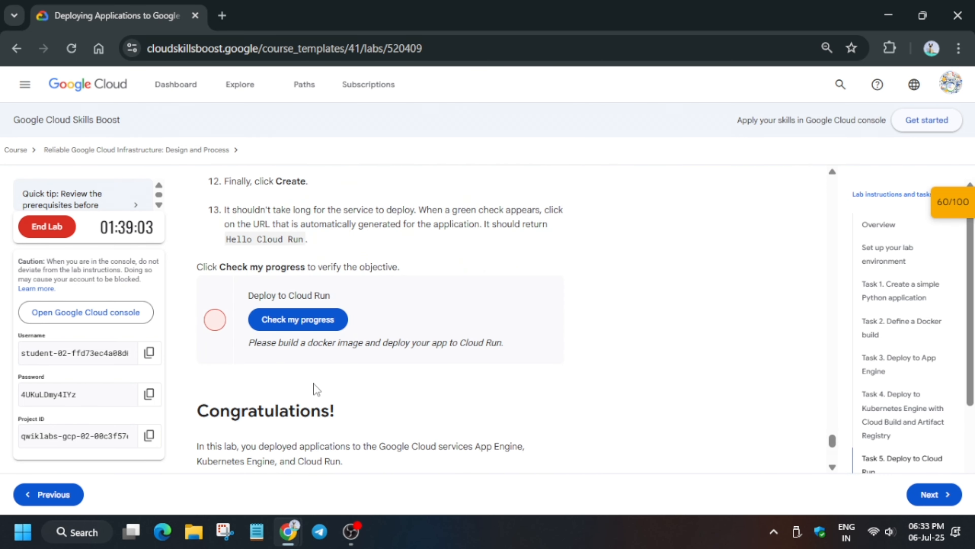
click(311, 329)
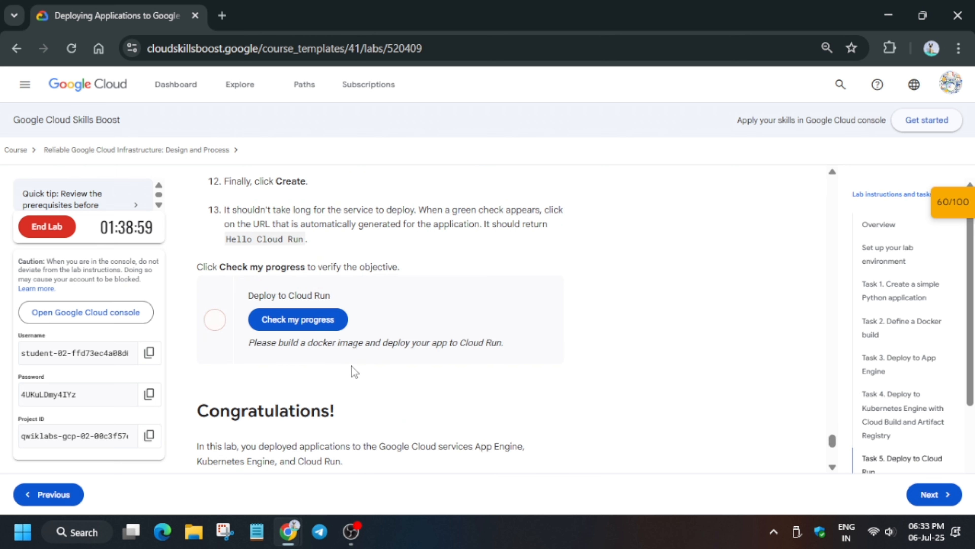
Compare the title in main.py's main() function in the Cloud Shell Editor with step 2 of the lab's Task 5
scroll(350, 346, up, 10)
scroll(345, 326, down, 1)
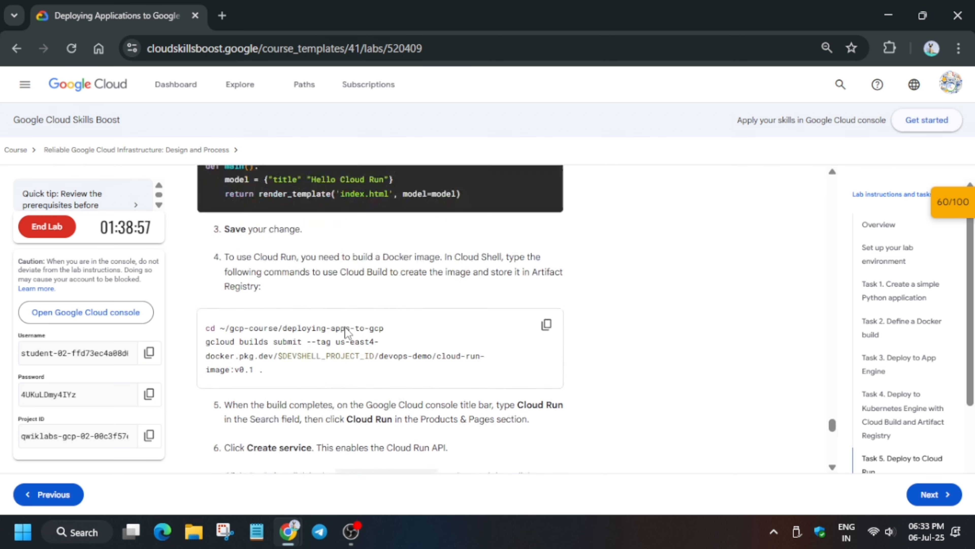
scroll(345, 326, up, 4)
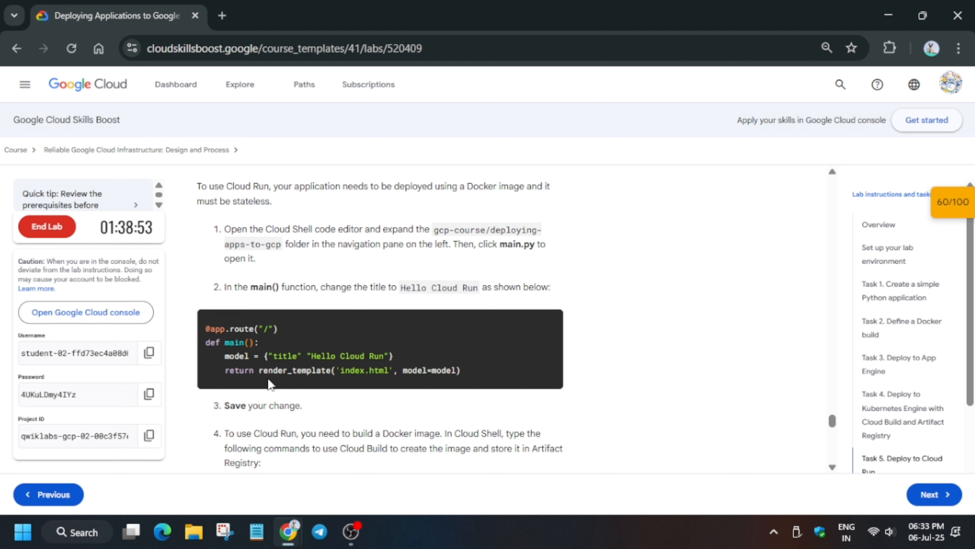
key(alt+Tab)
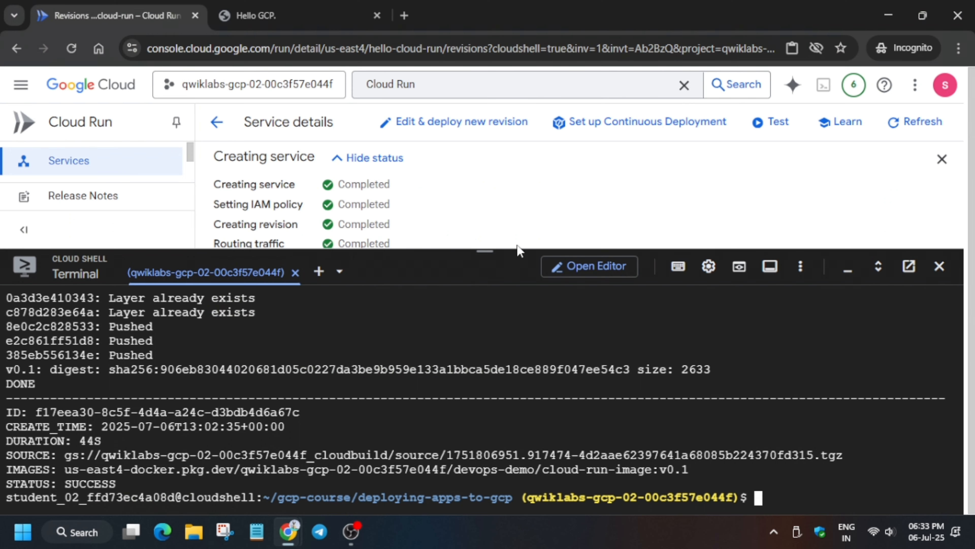
click(572, 266)
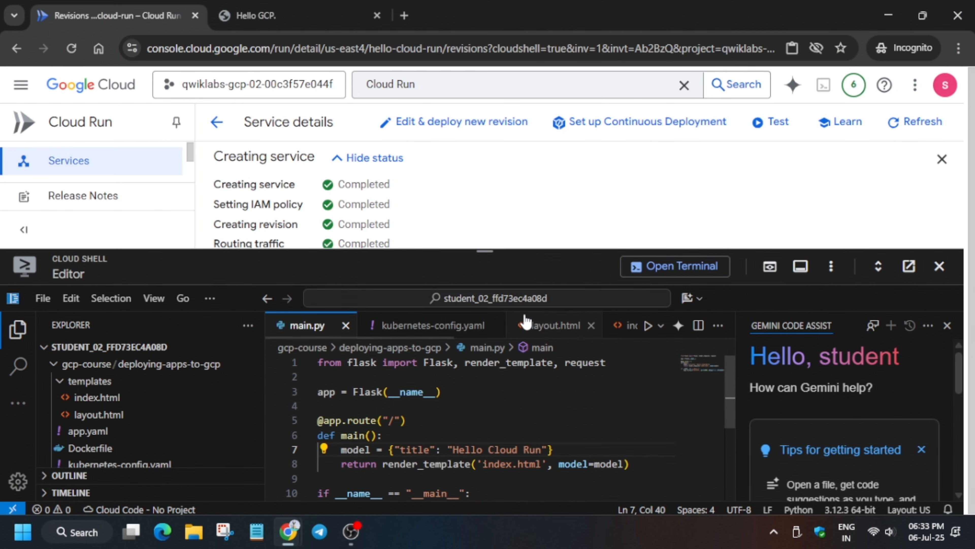
click(657, 269)
key(alt+Tab)
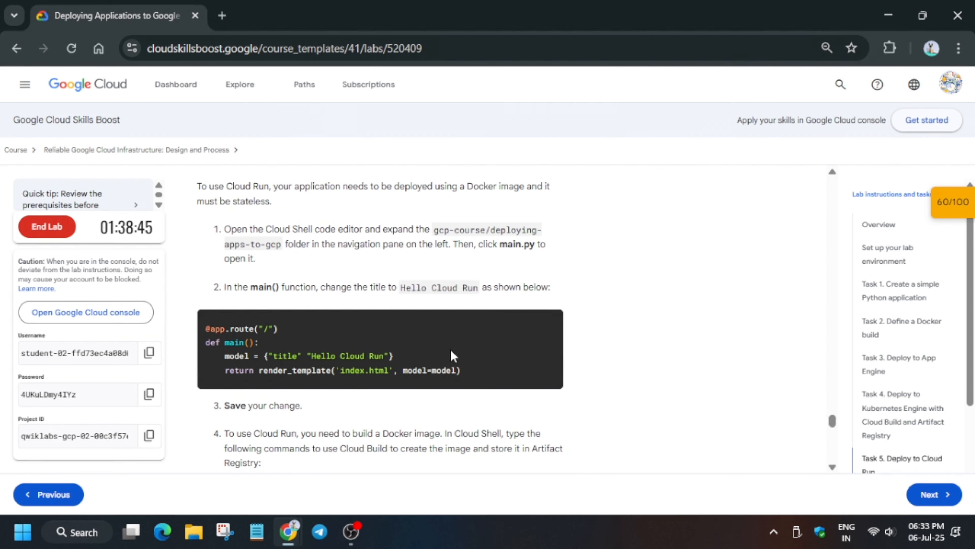
Shrink the Cloud Shell terminal and start editing a new revision of the hello-cloud-run service
scroll(451, 349, down, 6)
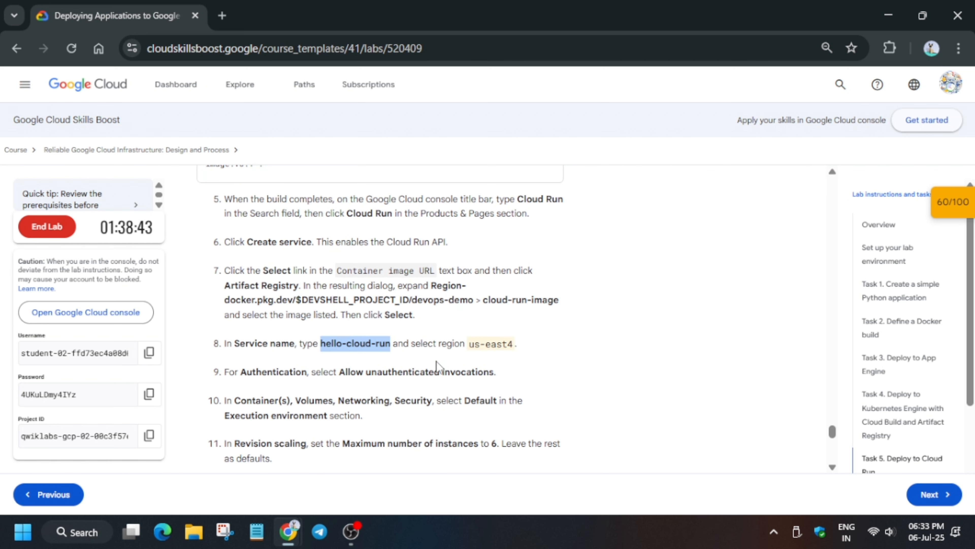
key(alt+Tab)
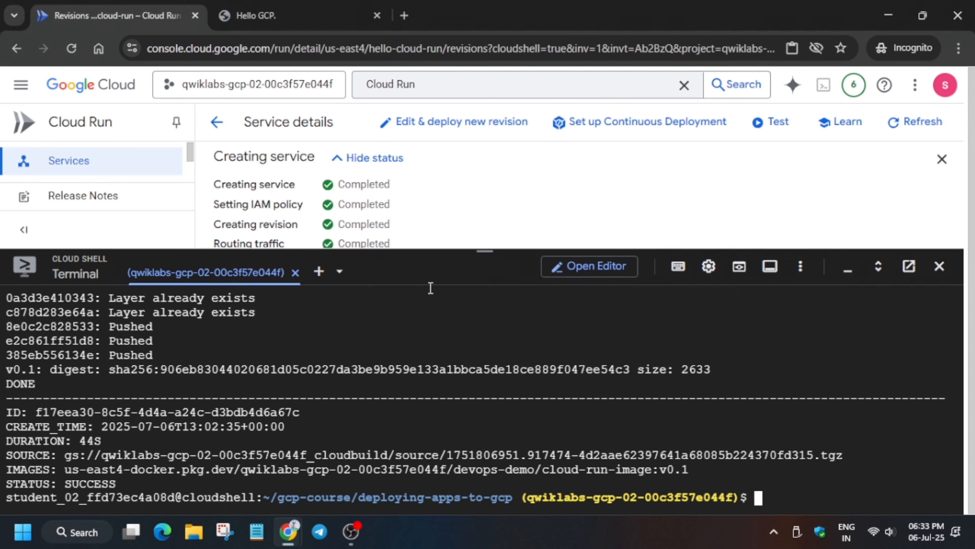
drag(493, 249, 534, 455)
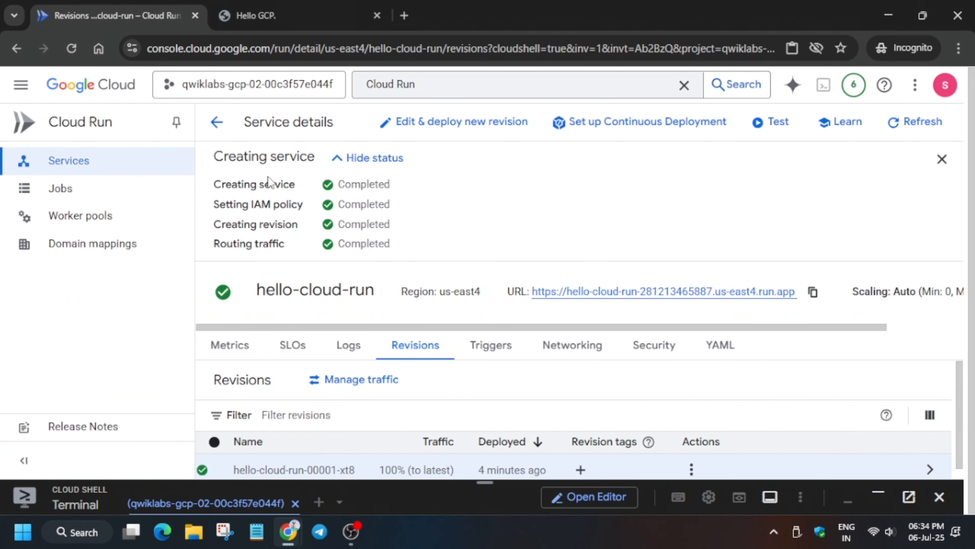
click(437, 122)
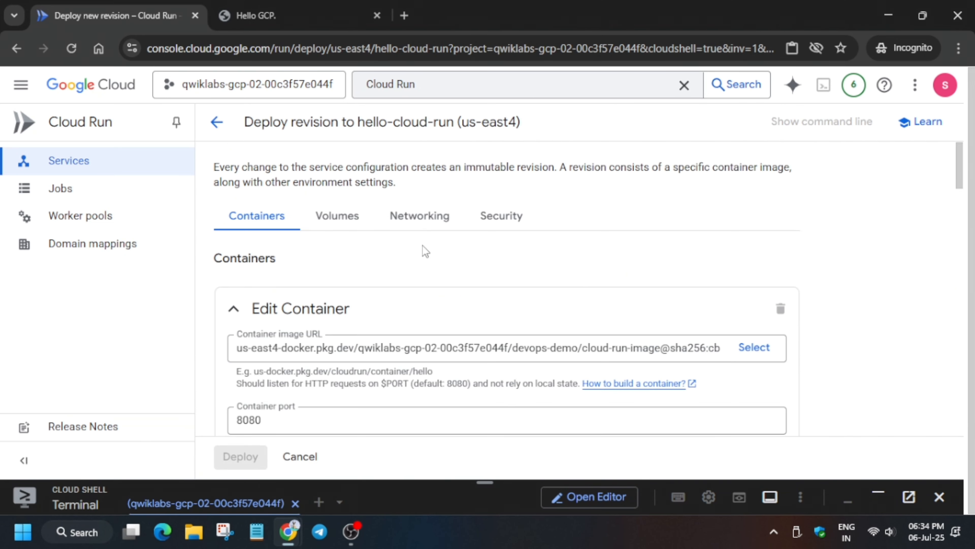
Set the new revision's maximum number of instances to 6 under Revision scaling, as given in the lab's step 11
scroll(413, 267, down, 5)
scroll(413, 267, down, 10)
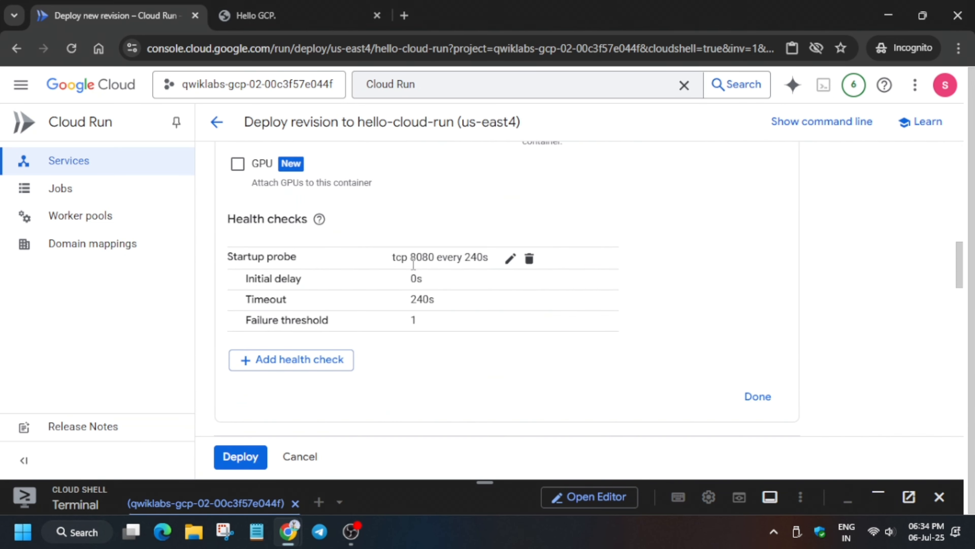
scroll(413, 267, up, 5)
scroll(413, 269, down, 10)
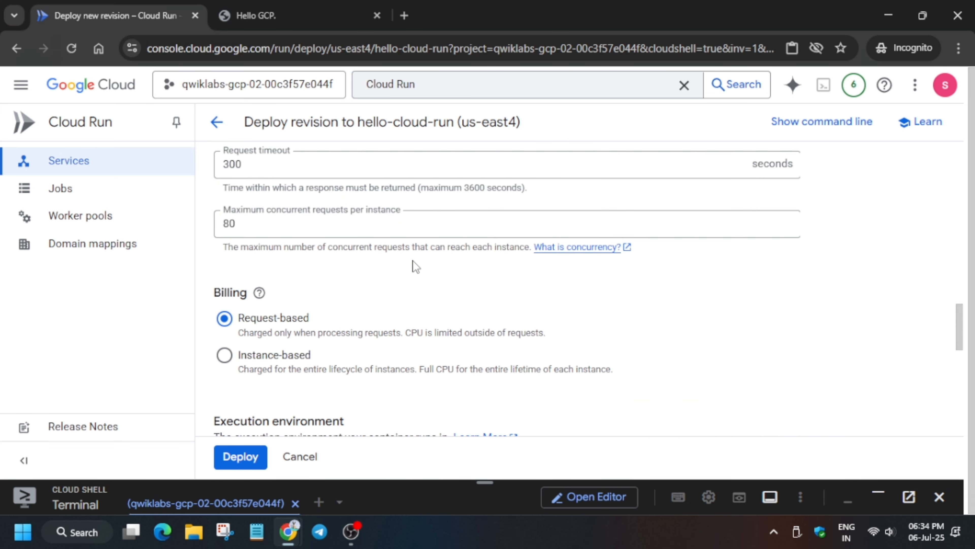
double_click(425, 224)
scroll(397, 284, down, 10)
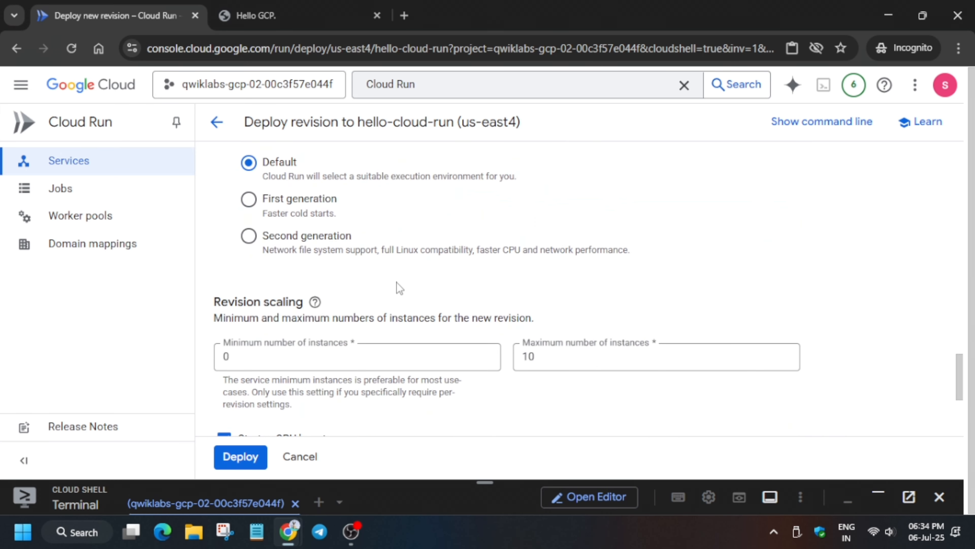
key(alt+Tab)
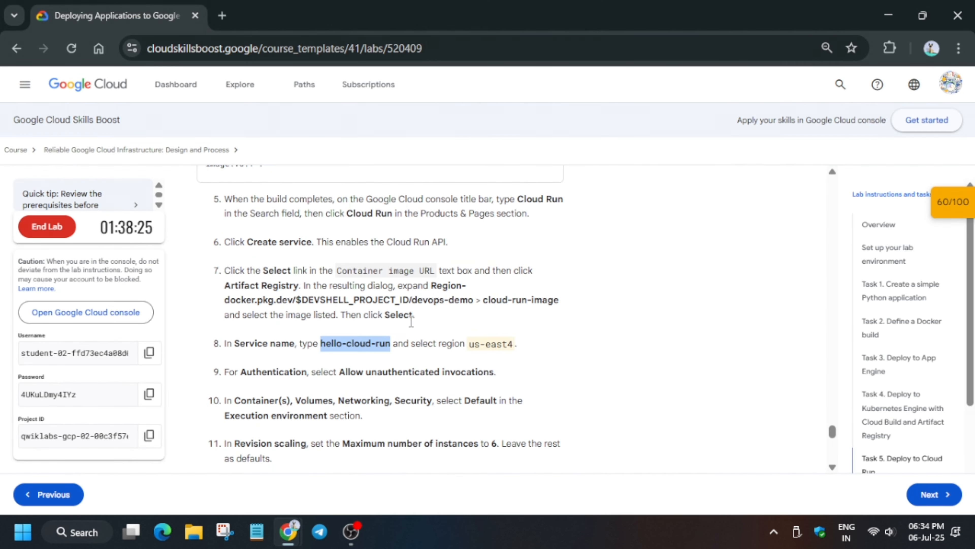
scroll(411, 320, down, 2)
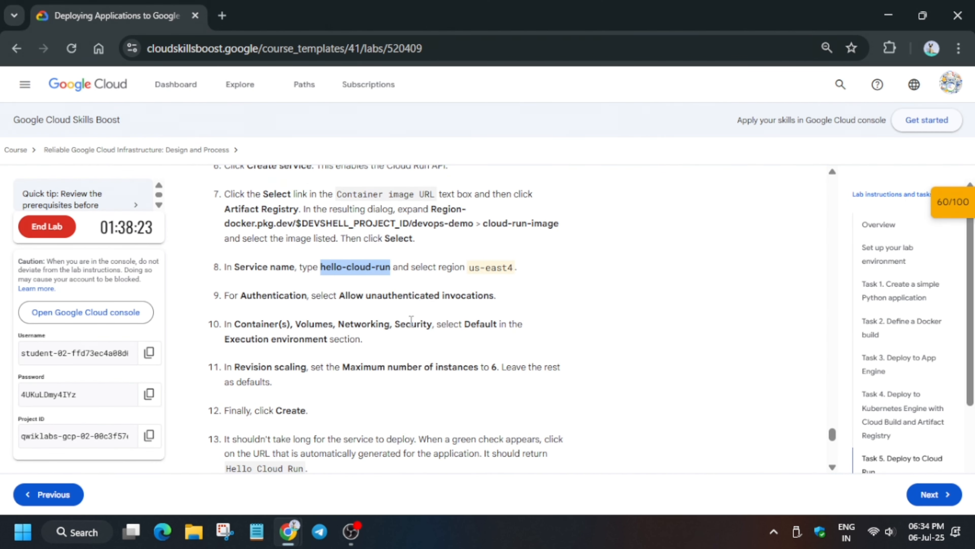
key(alt+Tab)
click(596, 276)
double_click(582, 276)
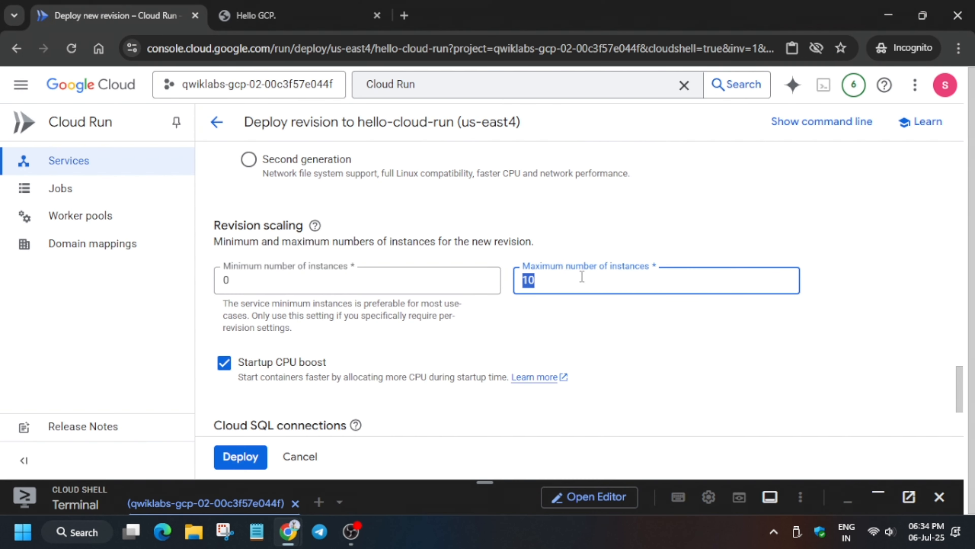
text(6)
Review the new revision's container and networking settings against lab steps 8 to 12
key(alt+Tab)
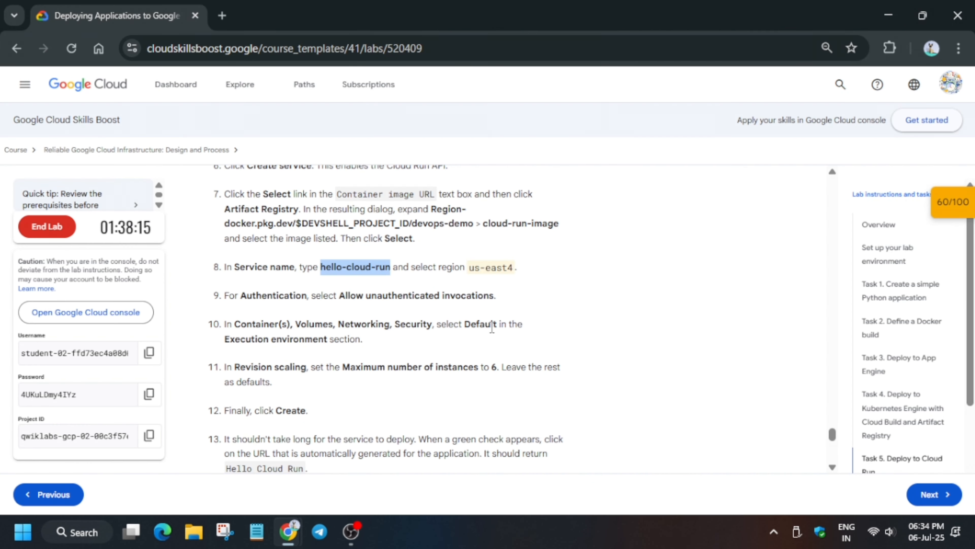
key(alt+Tab)
scroll(484, 330, down, 3)
scroll(485, 331, up, 15)
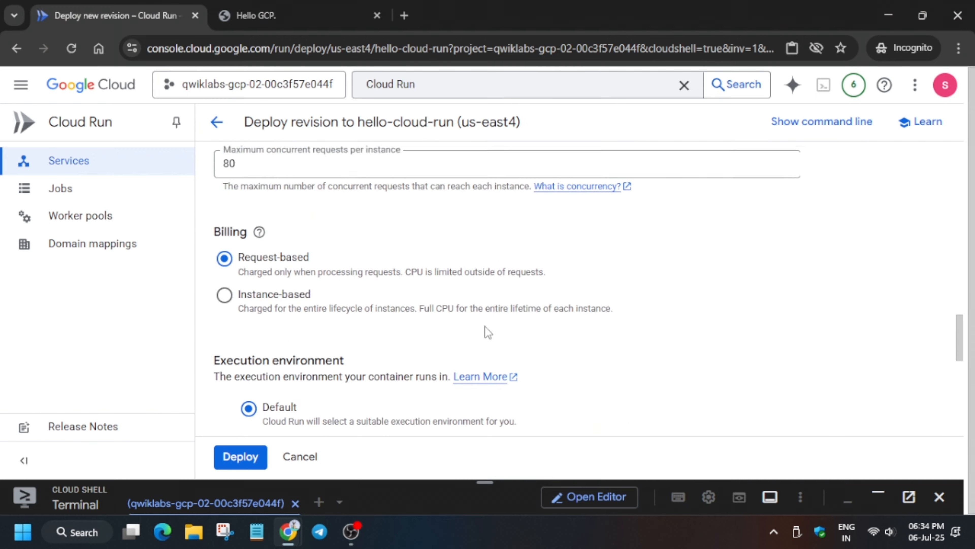
scroll(486, 330, up, 10)
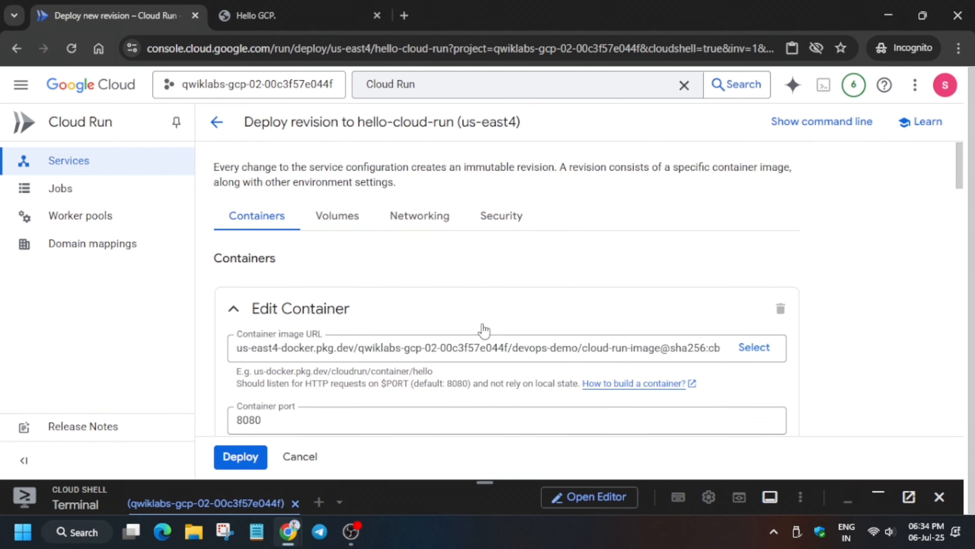
click(420, 217)
scroll(419, 269, down, 3)
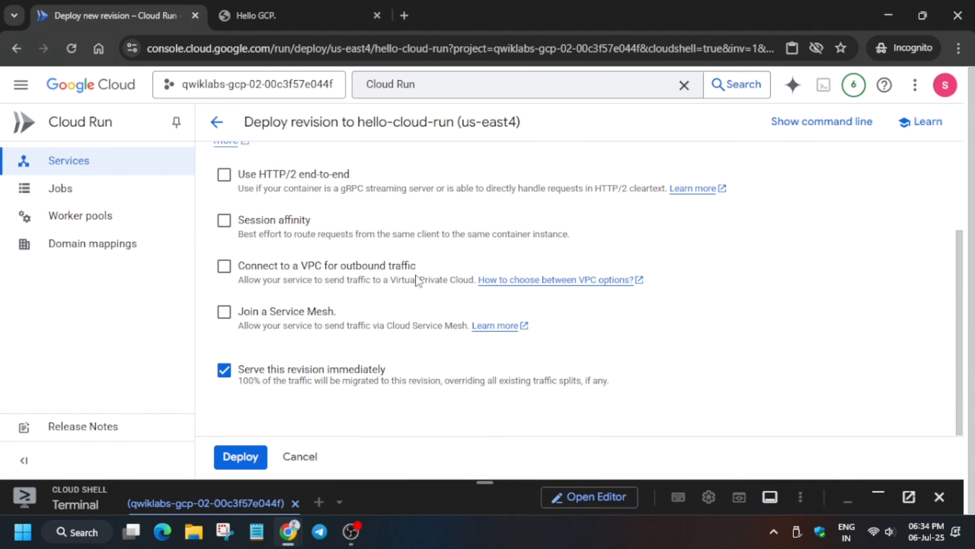
scroll(418, 283, up, 3)
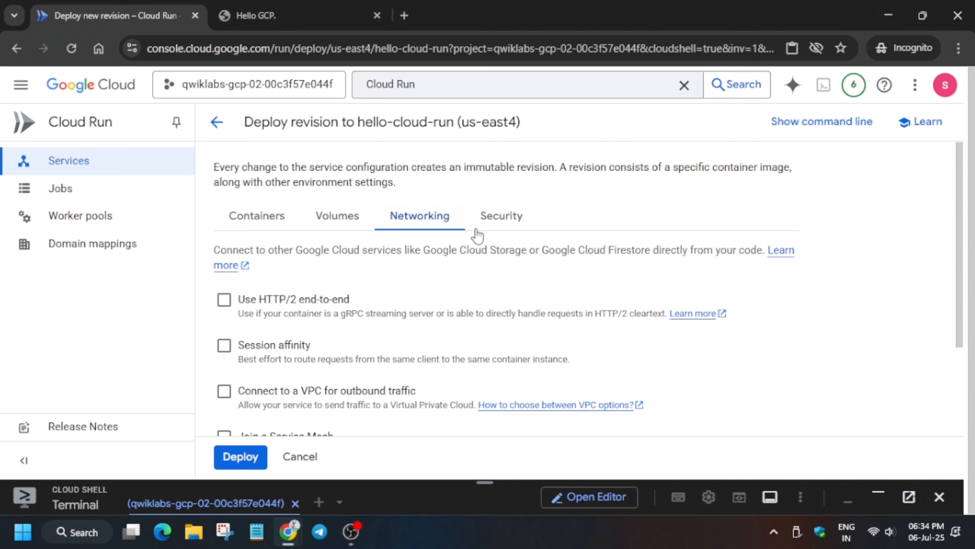
scroll(581, 289, down, 3)
key(alt+Tab)
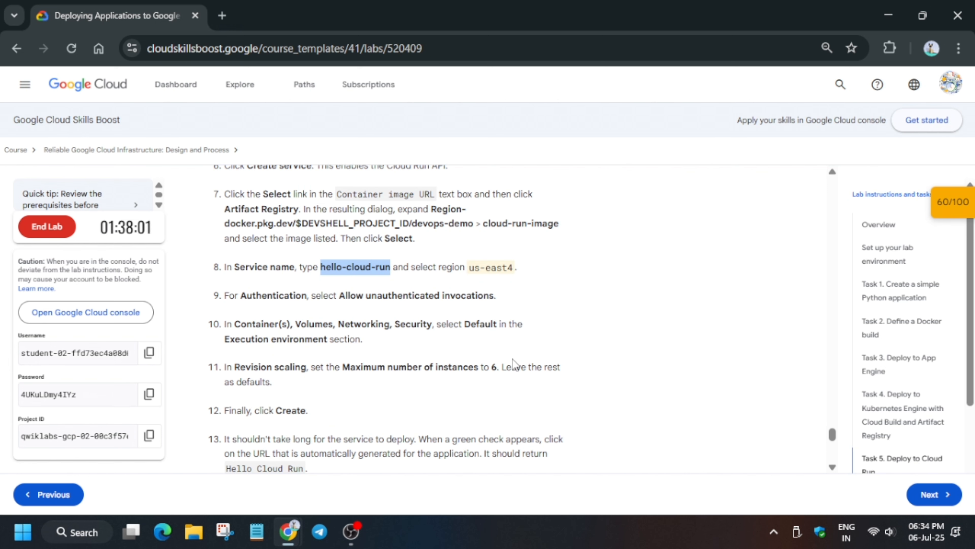
Switch to the Cloud Run console and deploy the new revision of the hello-cloud-run service
key(alt+Tab)
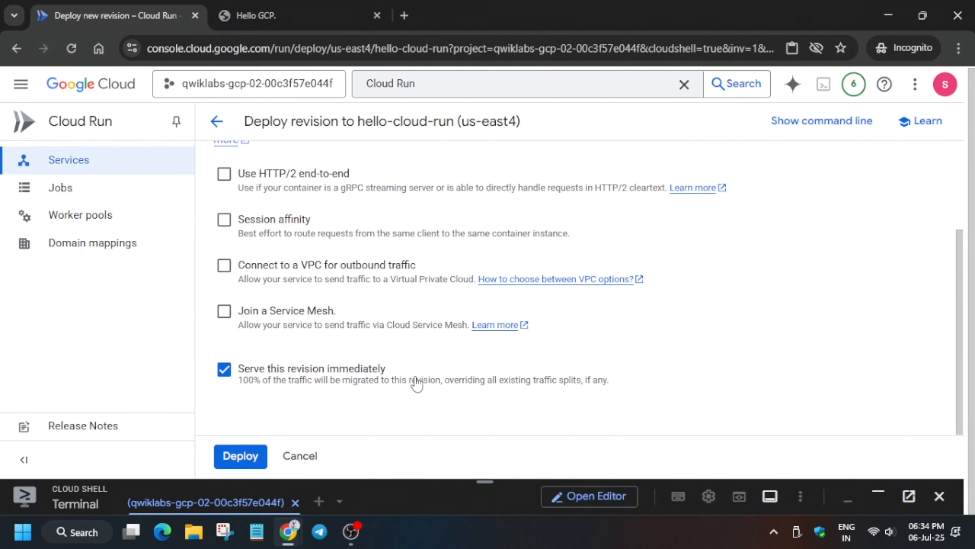
click(250, 458)
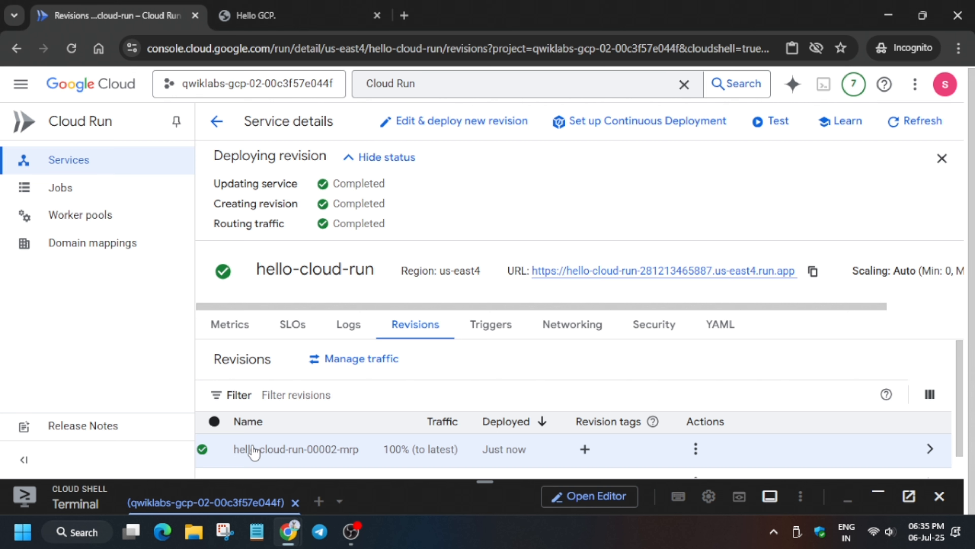
scroll(271, 466, down, 1)
Return to the lab page, start the Deploy to Cloud Run progress check and look at the checkpoint scores
key(alt+Tab)
scroll(372, 403, down, 1)
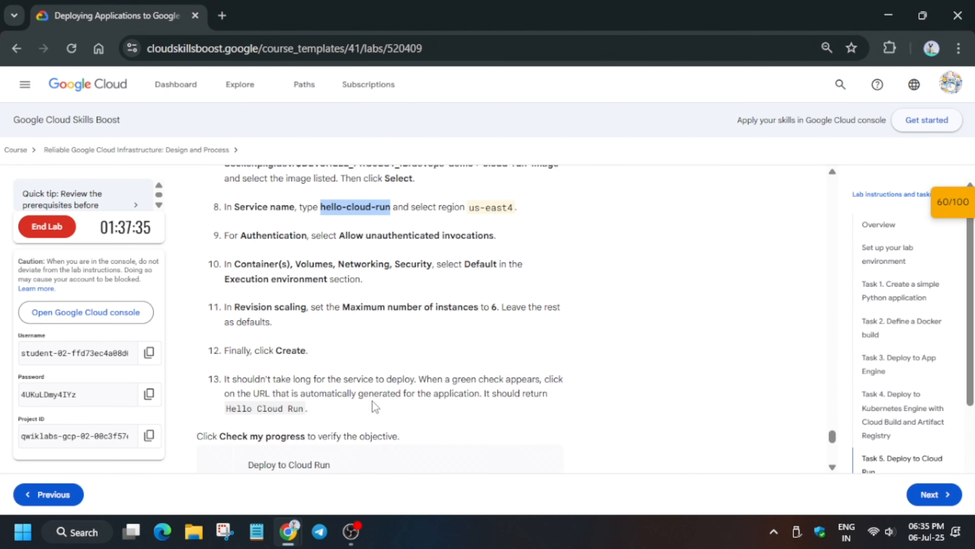
scroll(372, 402, down, 3)
click(330, 312)
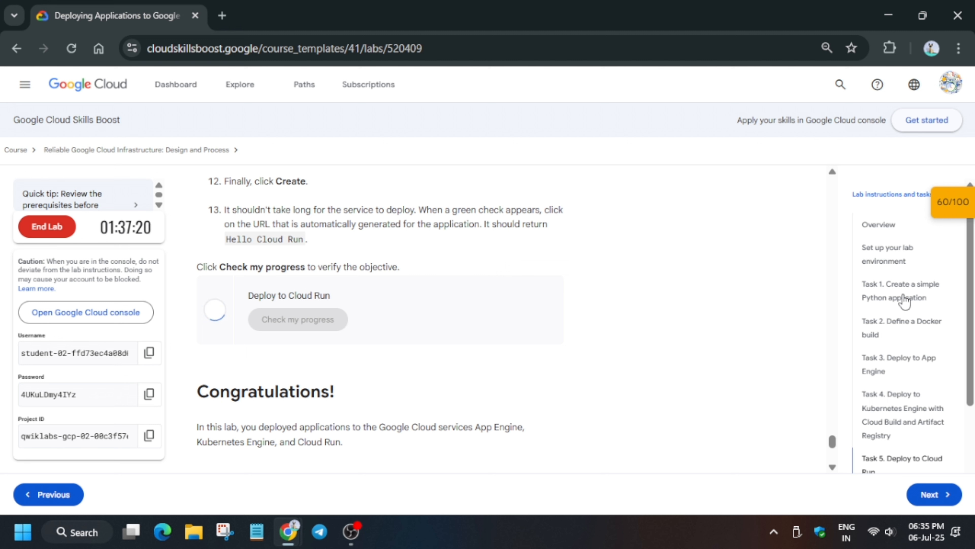
click(959, 209)
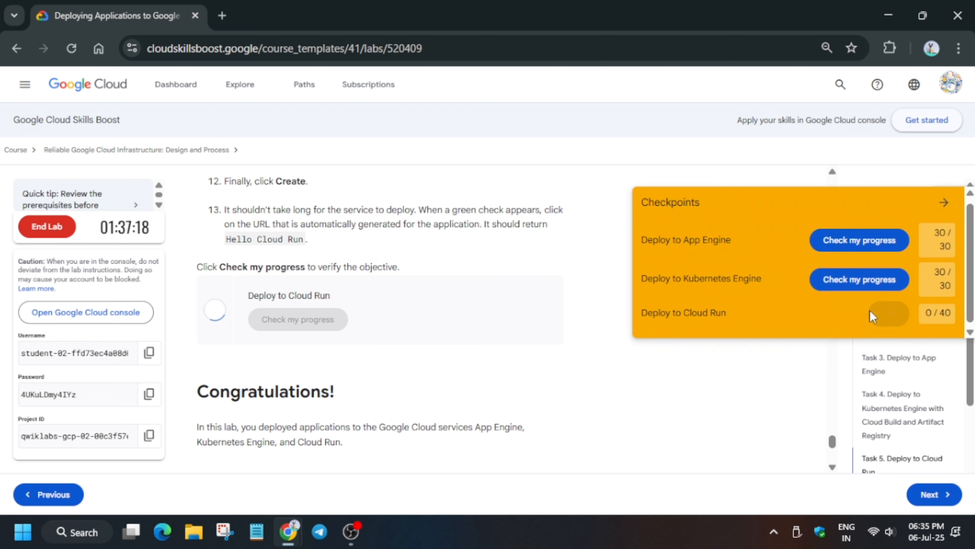
click(943, 215)
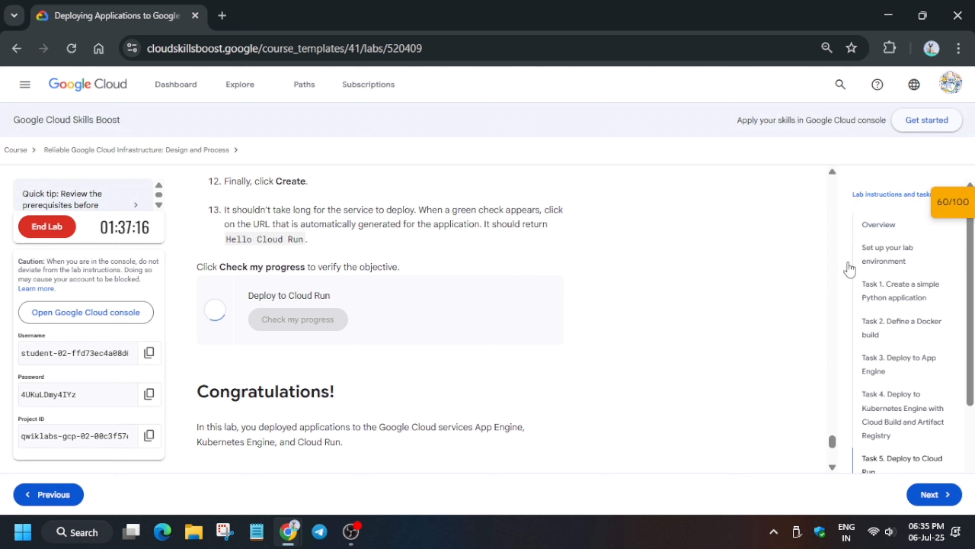
Look over the Task 5 instructions and its progress check, and reload the lab page with the course outline hidden
scroll(515, 399, up, 10)
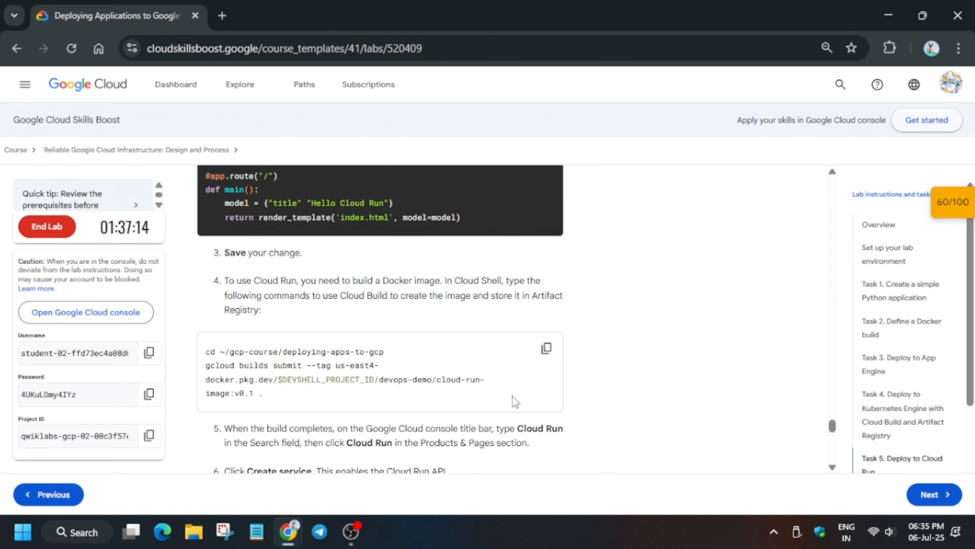
scroll(515, 402, up, 5)
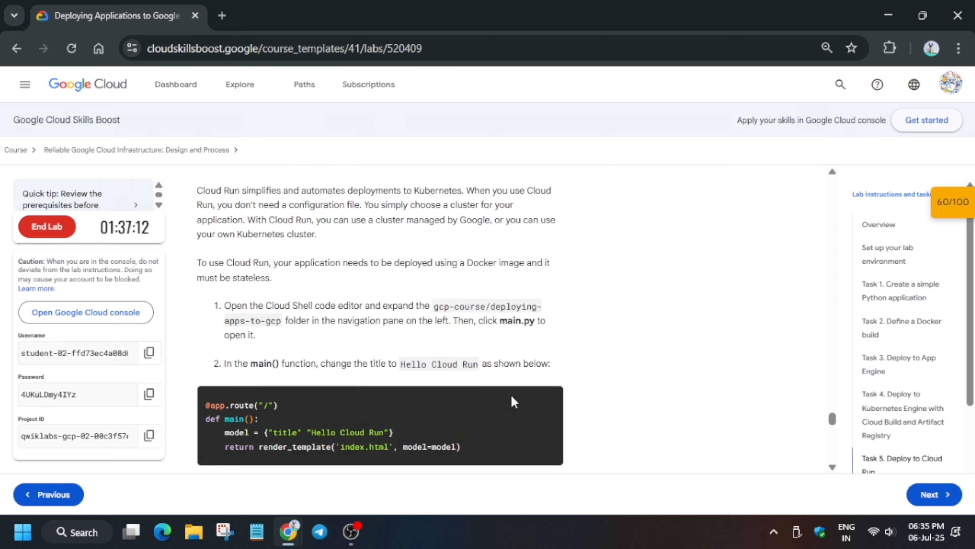
scroll(514, 402, down, 10)
scroll(512, 398, down, 8)
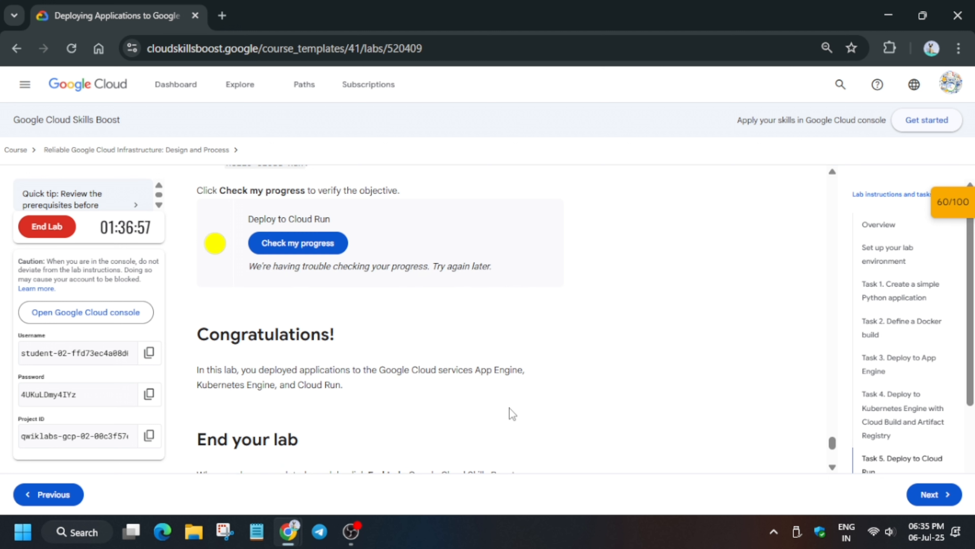
click(72, 48)
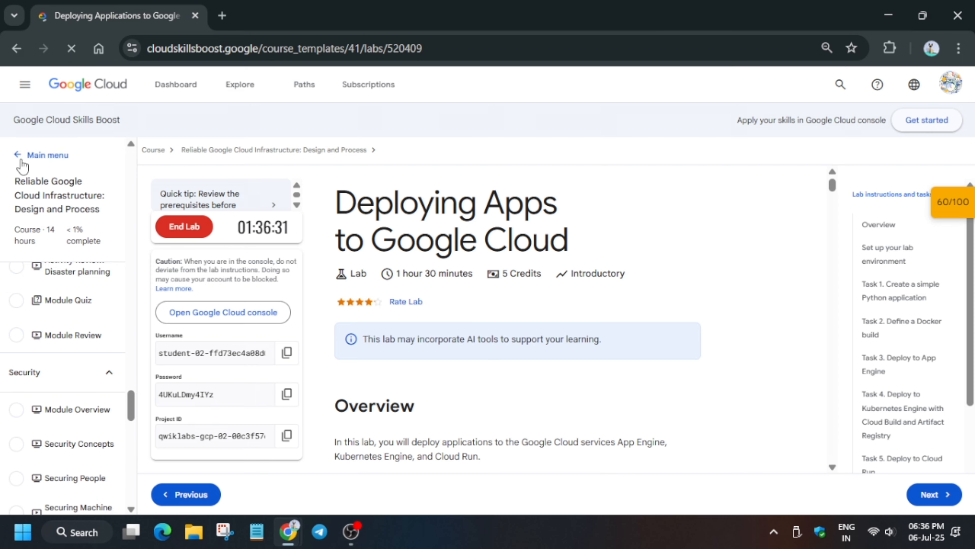
click(12, 157)
click(384, 188)
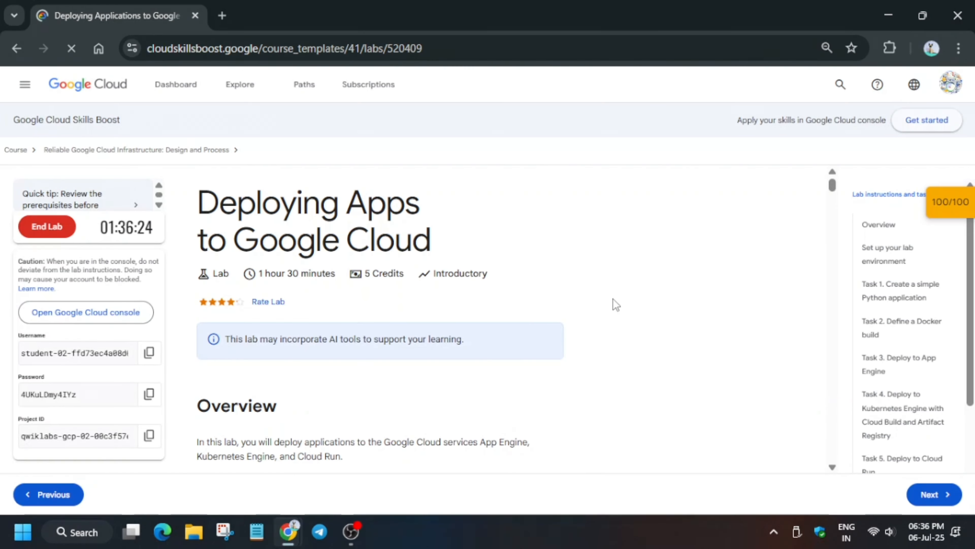
Rerun the Deploy to Cloud Run progress check at the end of Task 5 and open the checkpoint scores
scroll(901, 421, down, 3)
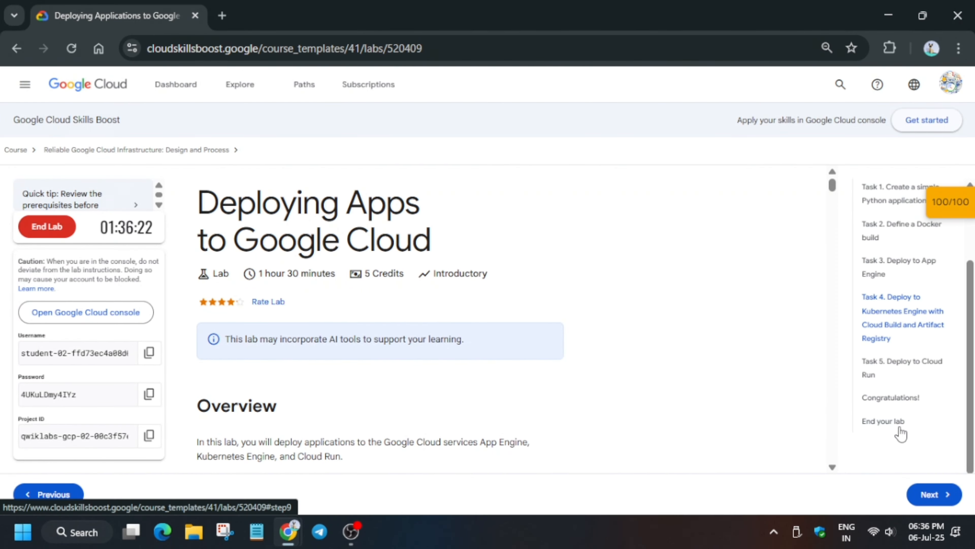
click(894, 368)
scroll(476, 365, down, 15)
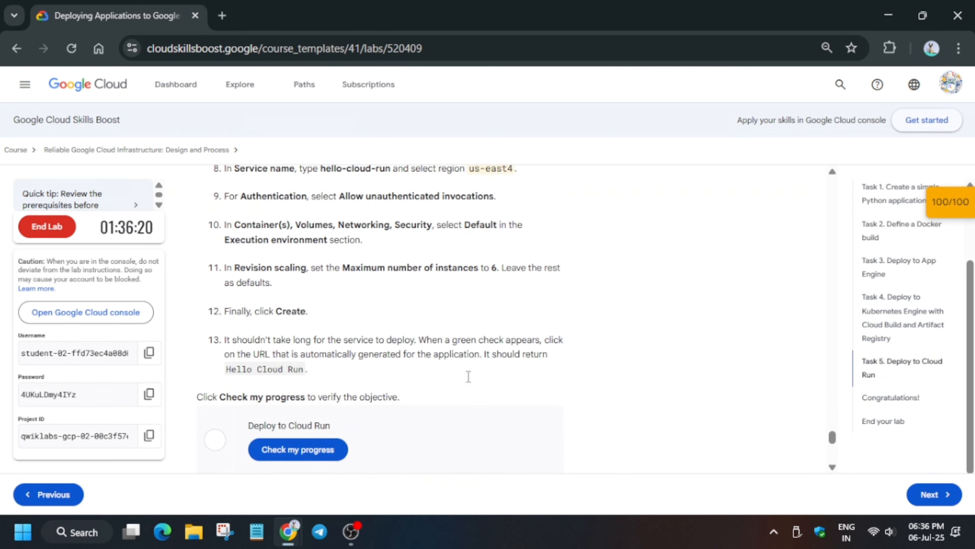
scroll(468, 378, up, 8)
click(298, 299)
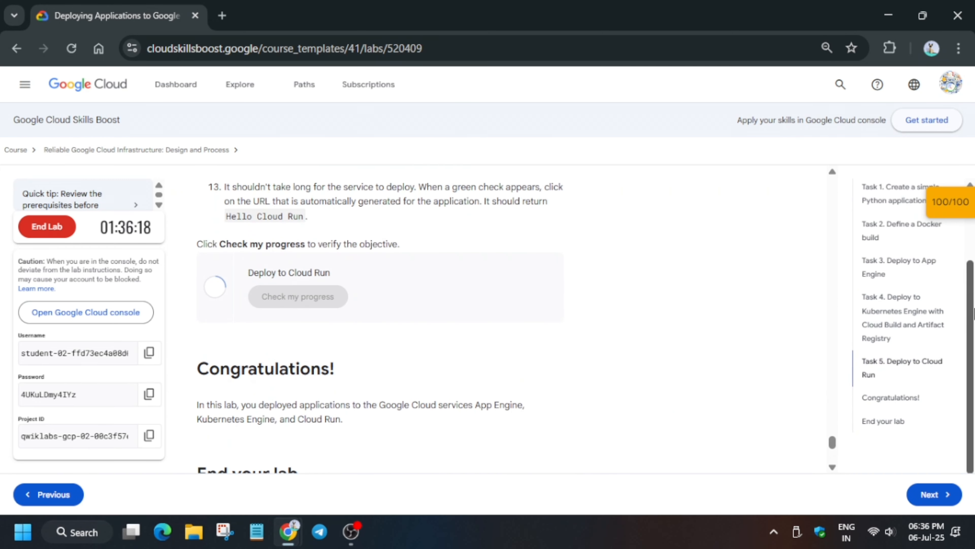
click(966, 204)
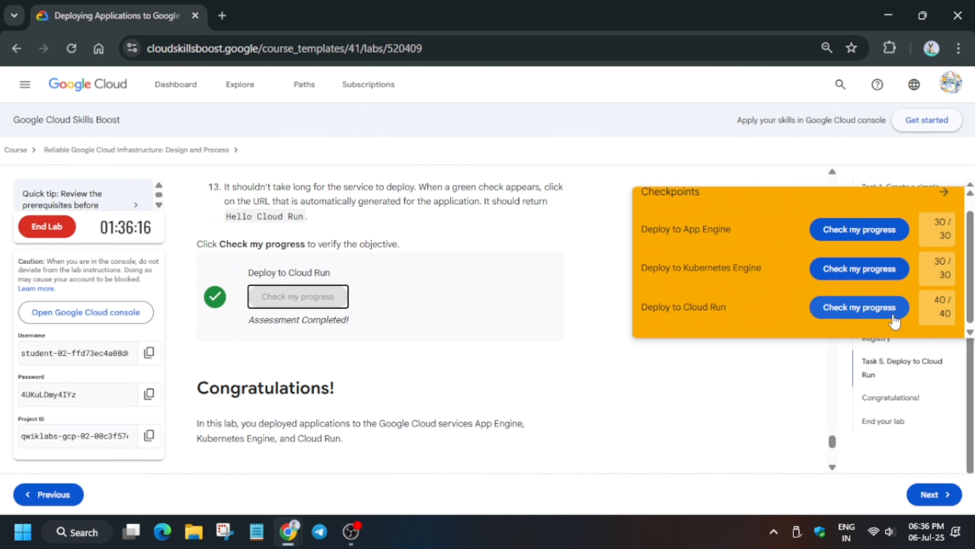